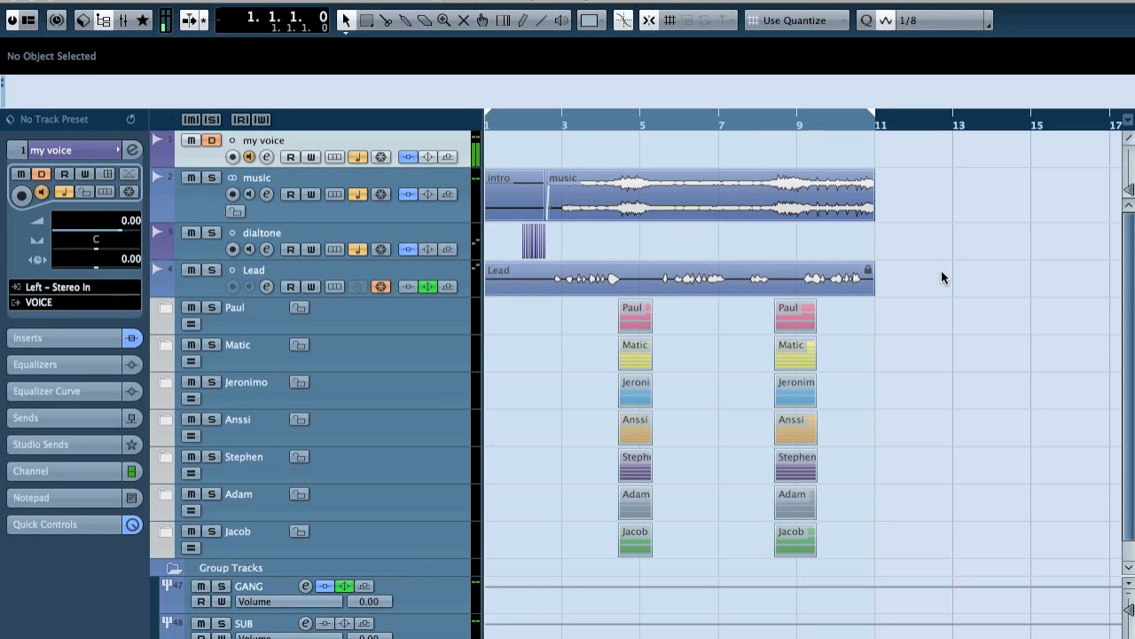
Select the green, pink and blue vocalist folder tracks in turn to examine the takes each one contains
{"action": "left_click", "coordinate": [988, 406]}
{"action": "left_click", "coordinate": [357, 541]}
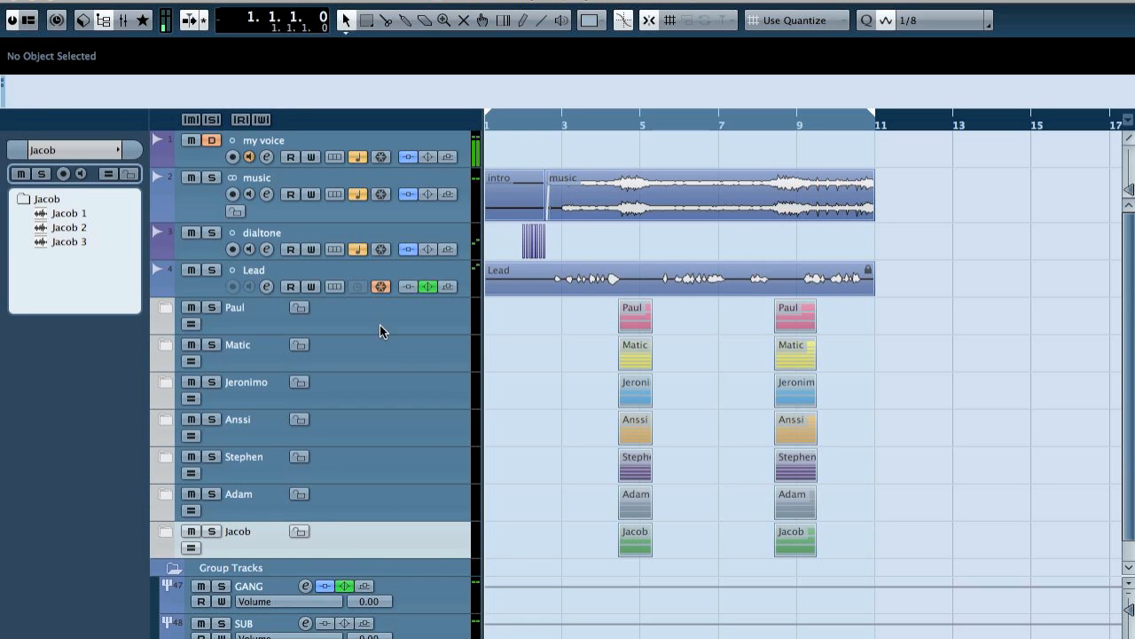
{"action": "left_click", "coordinate": [355, 312]}
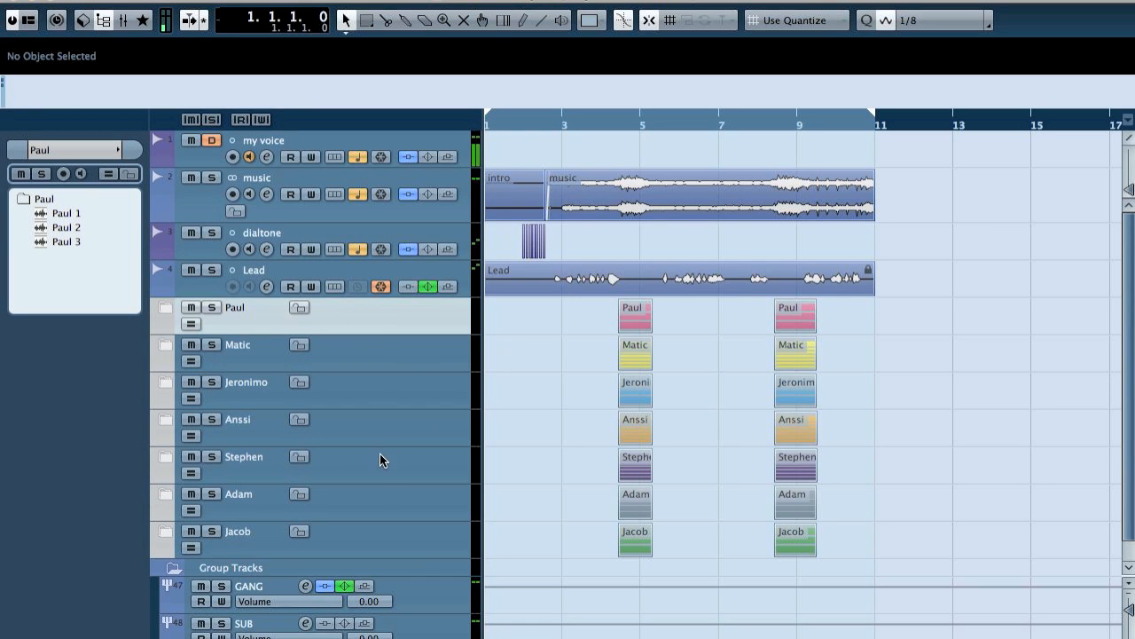
{"action": "left_click", "coordinate": [372, 401]}
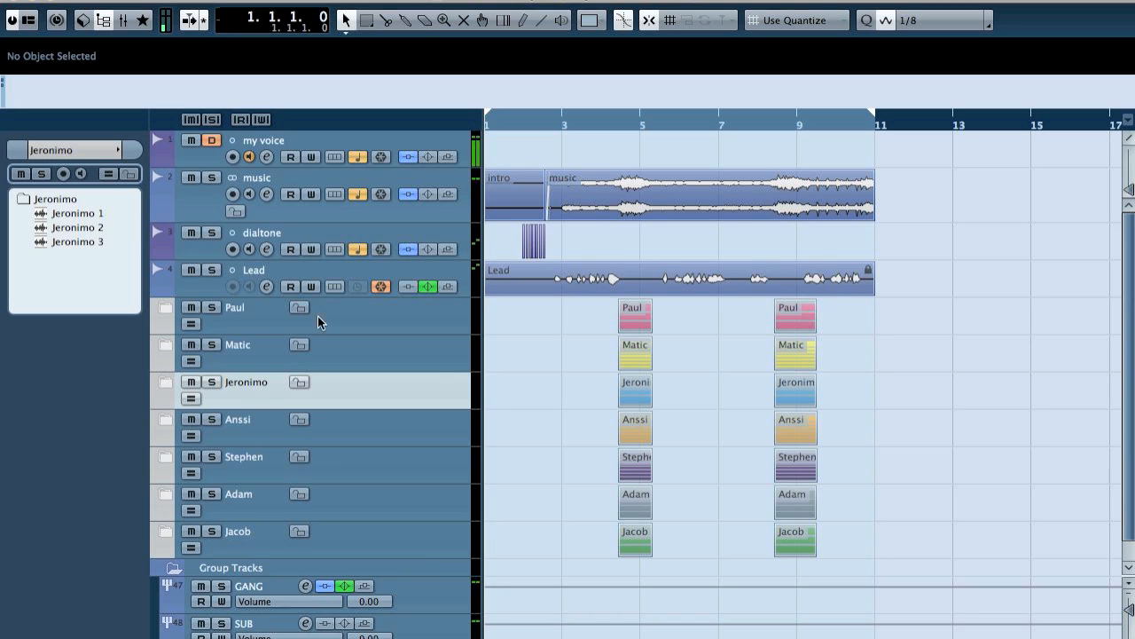
Play the song with the GANG group muted, and play it again with the group unmuted for comparison
{"action": "left_click", "coordinate": [199, 585]}
{"action": "key", "text": "space"}
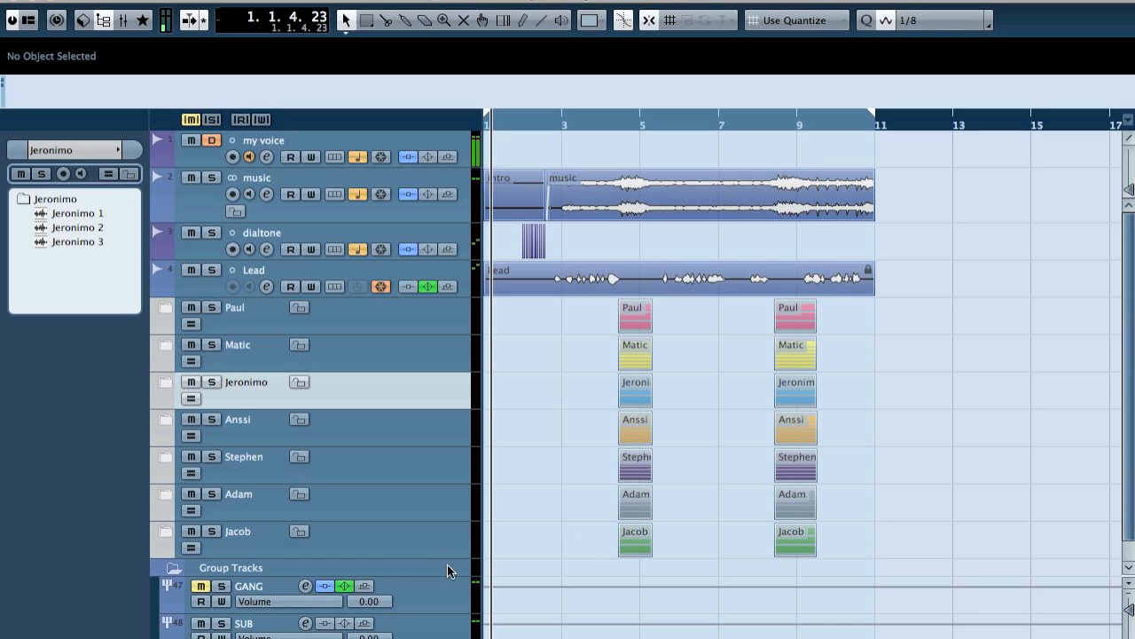
{"action": "left_click", "coordinate": [201, 588]}
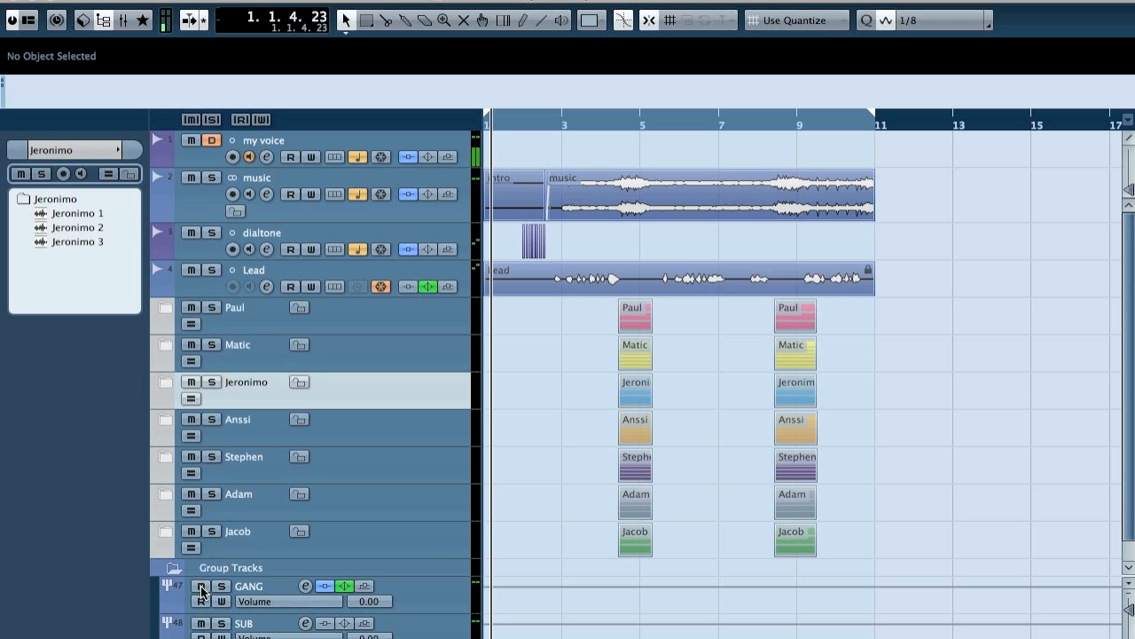
{"action": "key", "text": "space"}
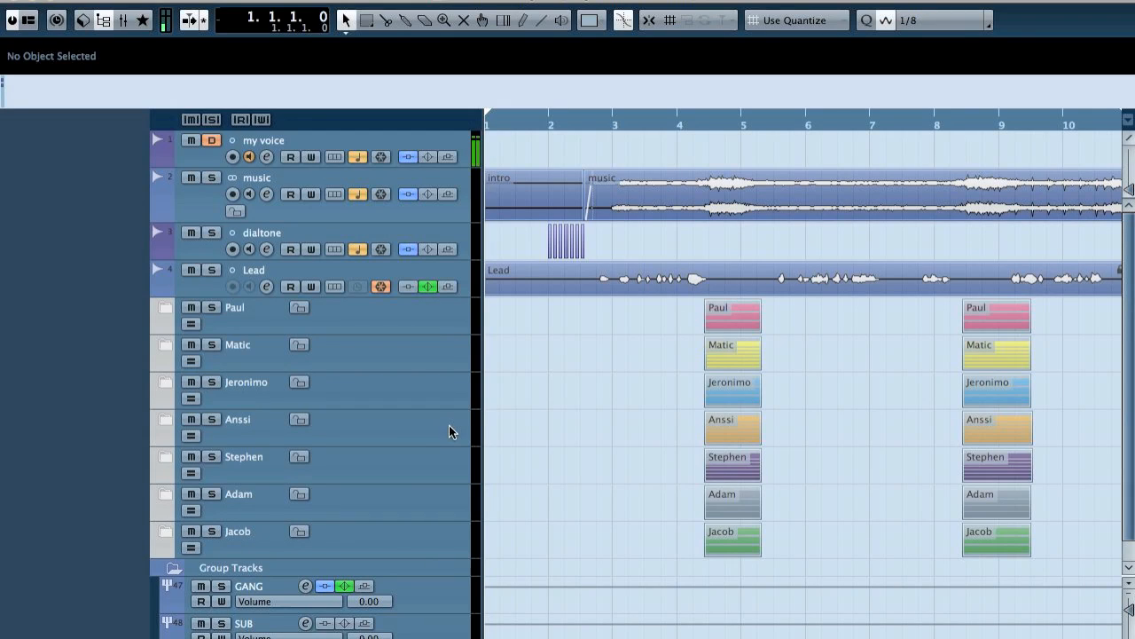
Bypass the inserts and EQ on the GANG group and play the soloed group from the start of the first gang vocal section
{"action": "left_click", "coordinate": [325, 586]}
{"action": "left_click", "coordinate": [344, 586]}
{"action": "left_click", "coordinate": [222, 585]}
{"action": "left_click", "coordinate": [702, 244]}
{"action": "key", "text": "space"}
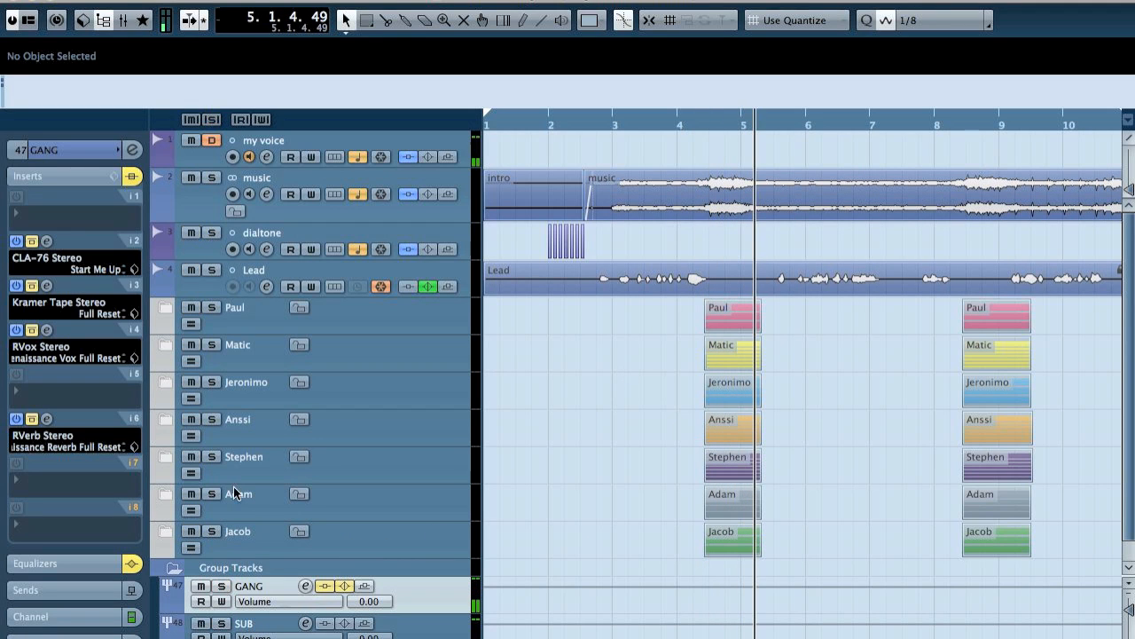
Solo the pink vocalist folder and listen to its first gang vocal section
{"action": "left_click", "coordinate": [210, 307]}
{"action": "key", "text": "space"}
{"action": "key", "text": "space"}
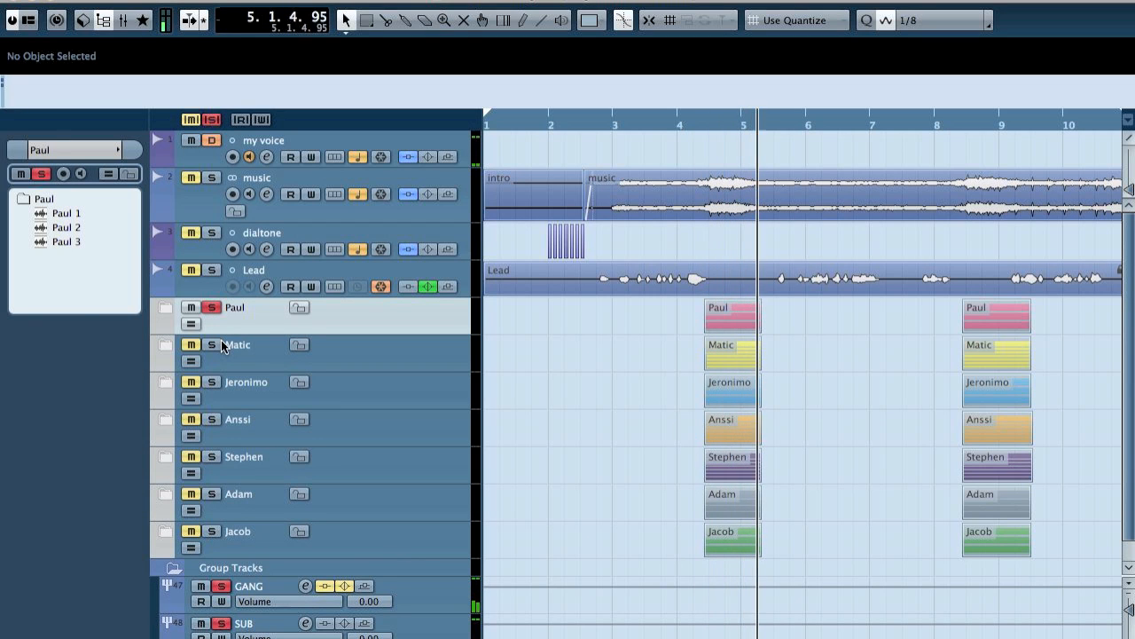
{"action": "key", "text": "space"}
Solo the yellow vocalist folder, listen to its first section, and unsolo and collapse the folder
{"action": "left_click", "coordinate": [211, 346]}
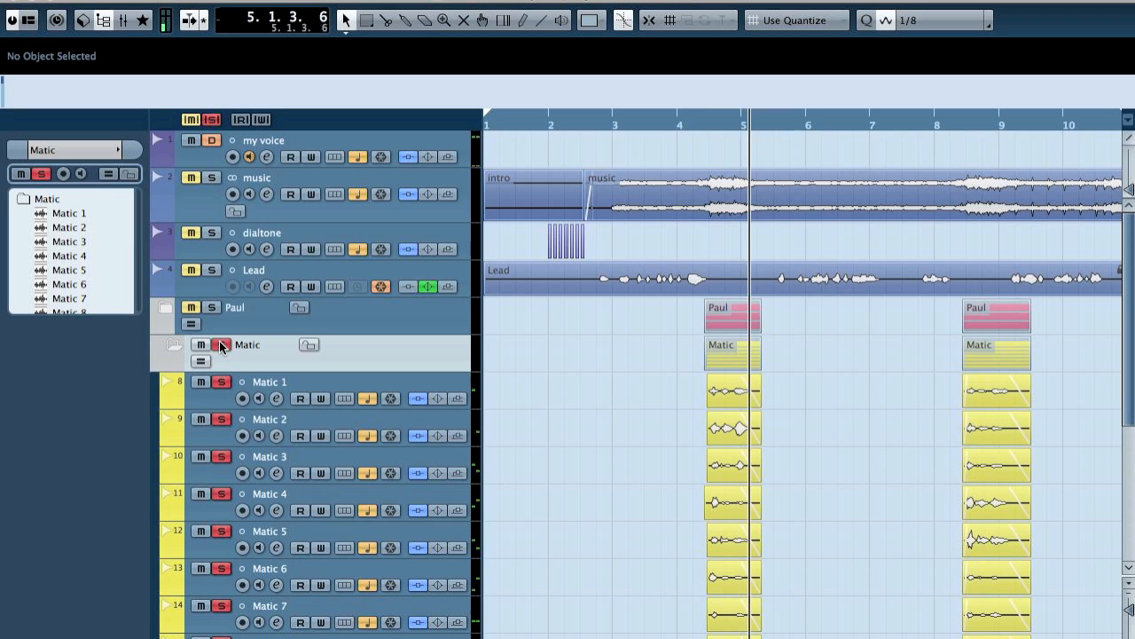
{"action": "key", "text": "space"}
{"action": "key", "text": "space"}
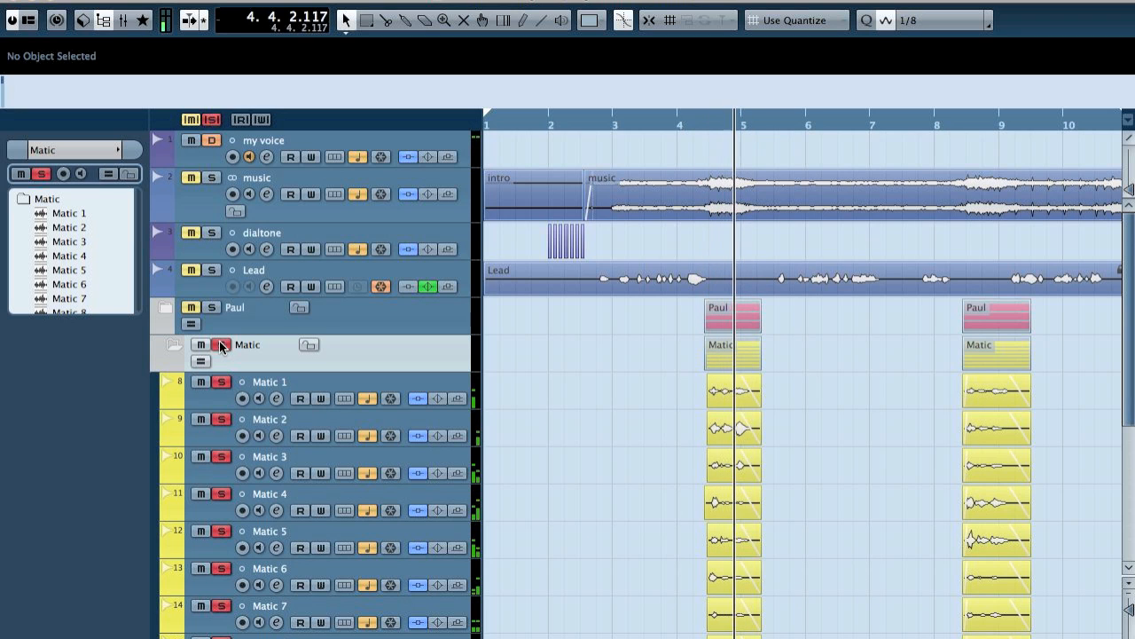
{"action": "key", "text": "space"}
{"action": "left_click", "coordinate": [221, 345]}
{"action": "left_click", "coordinate": [170, 348]}
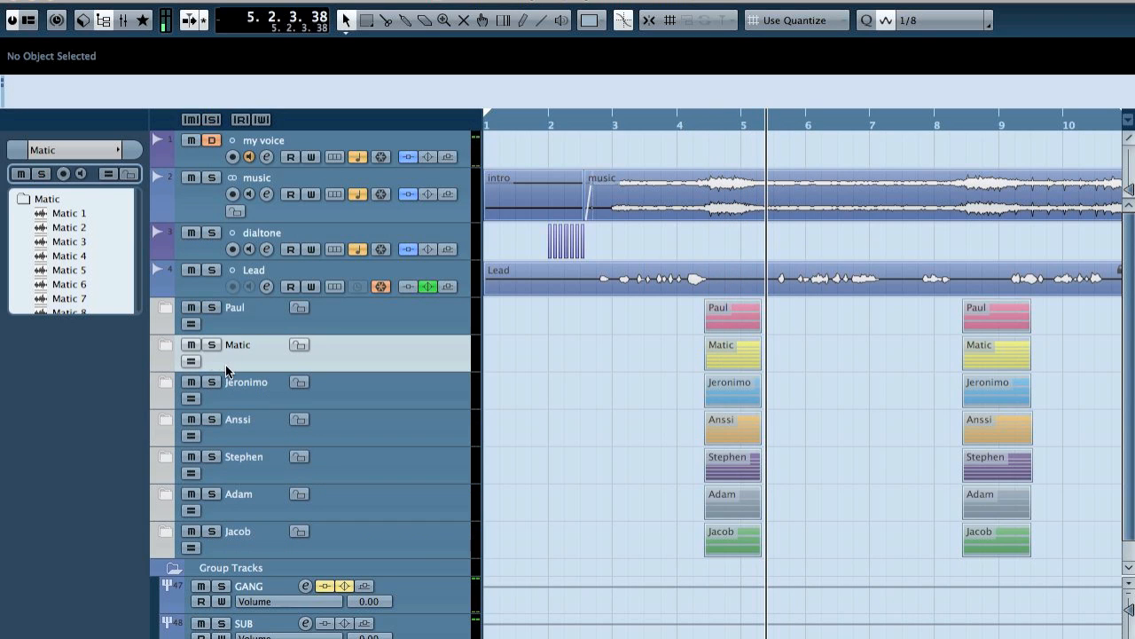
Listen to the blue vocalist folder in solo over the first gang vocal section and unsolo it
{"action": "left_click", "coordinate": [217, 385]}
{"action": "key", "text": "space"}
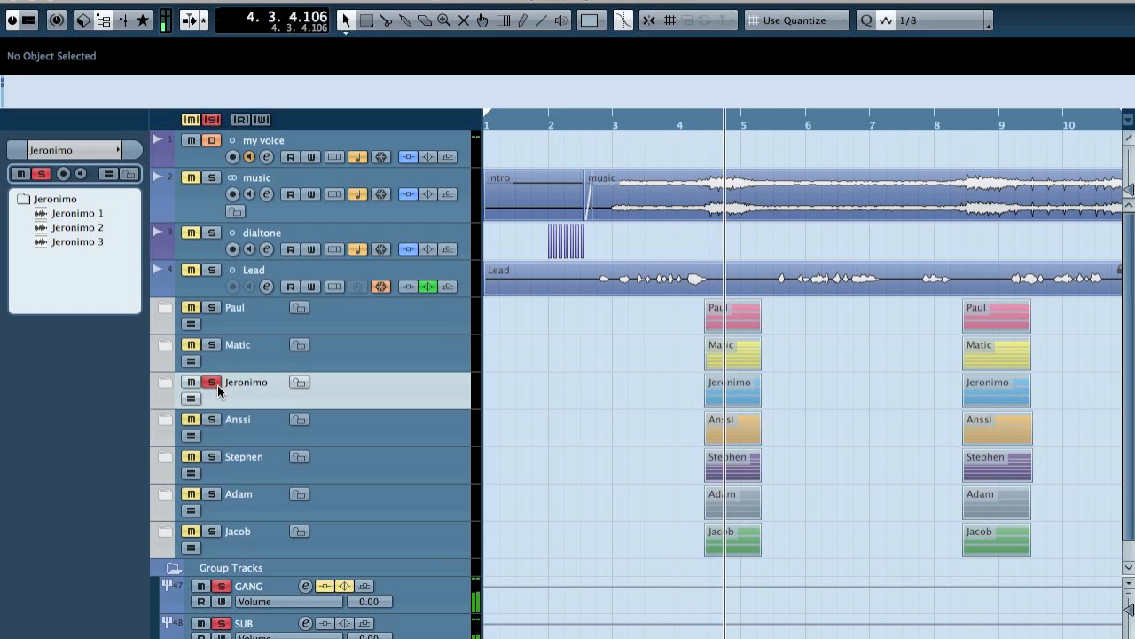
{"action": "left_click", "coordinate": [215, 385]}
{"action": "key", "text": "space"}
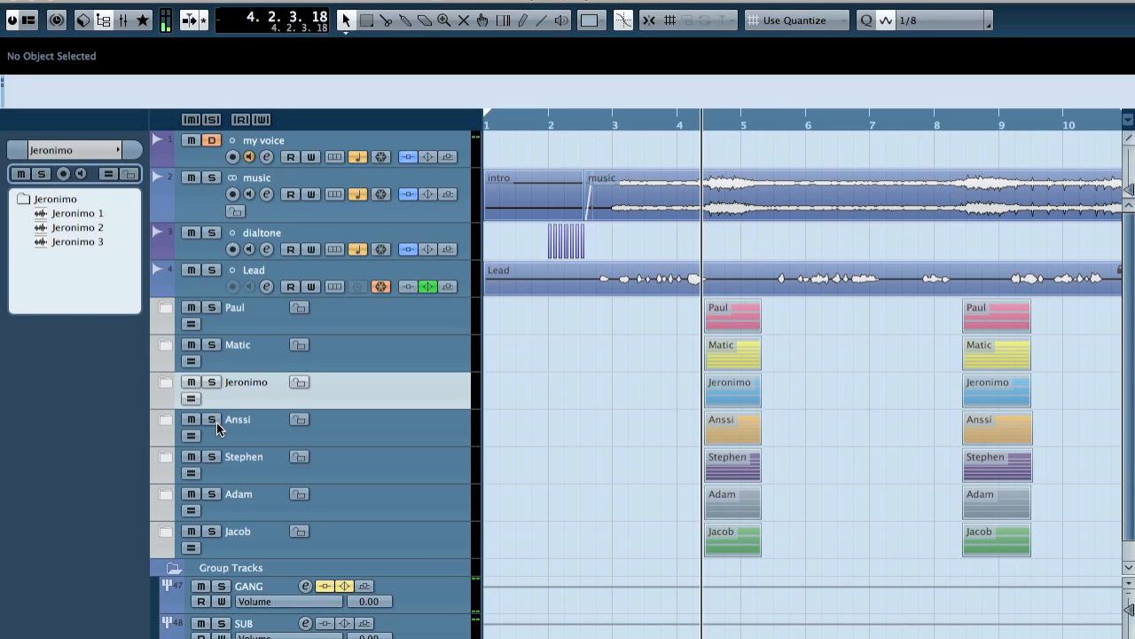
Audition the orange vocalist folder in solo and release the solo
{"action": "left_click", "coordinate": [214, 422]}
{"action": "key", "text": "space"}
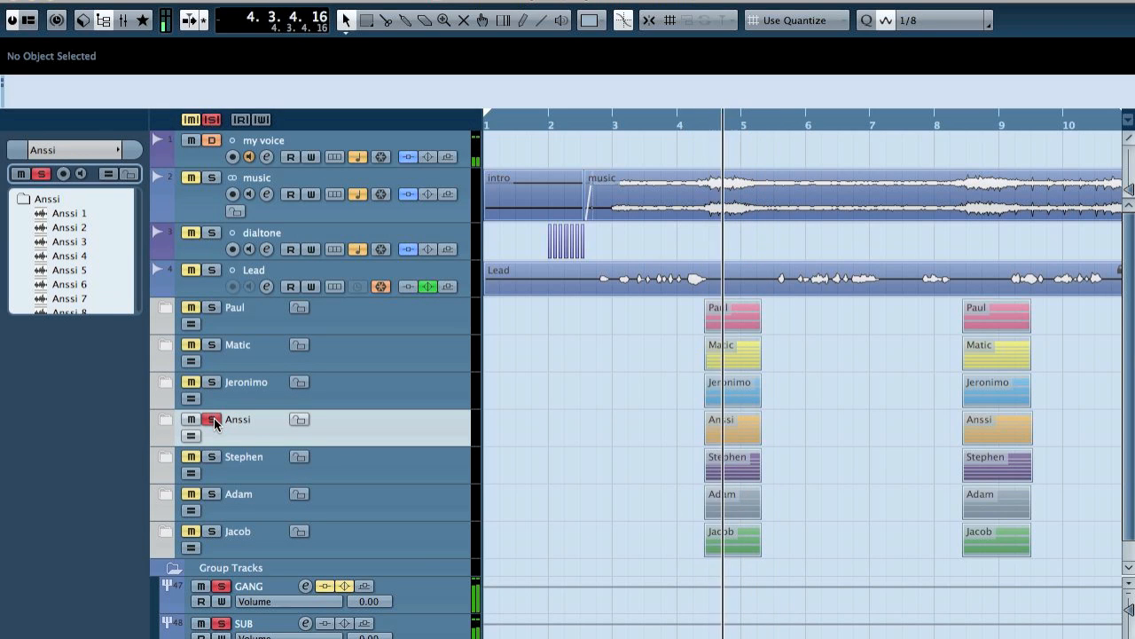
{"action": "left_click", "coordinate": [215, 421]}
Solo the purple vocalist folder, listen to its first section, and unsolo it
{"action": "left_click", "coordinate": [213, 458]}
{"action": "key", "text": "space"}
{"action": "key", "text": "space"}
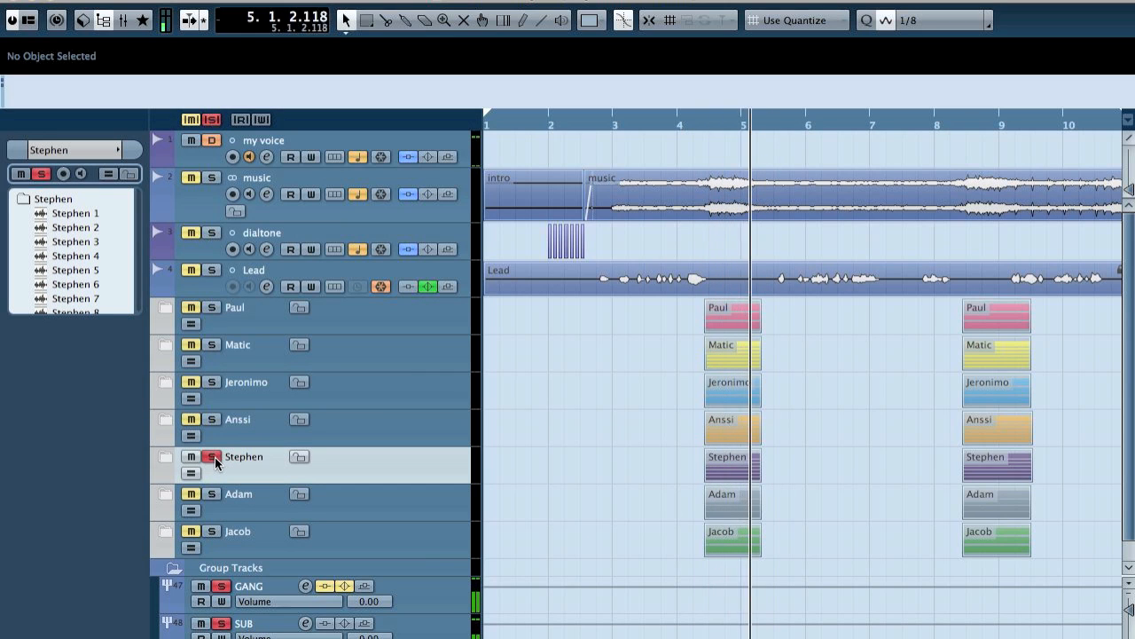
{"action": "left_click", "coordinate": [215, 457]}
{"action": "key", "text": "space"}
Audition the grey vocalist folder in solo and turn its solo off
{"action": "left_click", "coordinate": [213, 495]}
{"action": "key", "text": "space"}
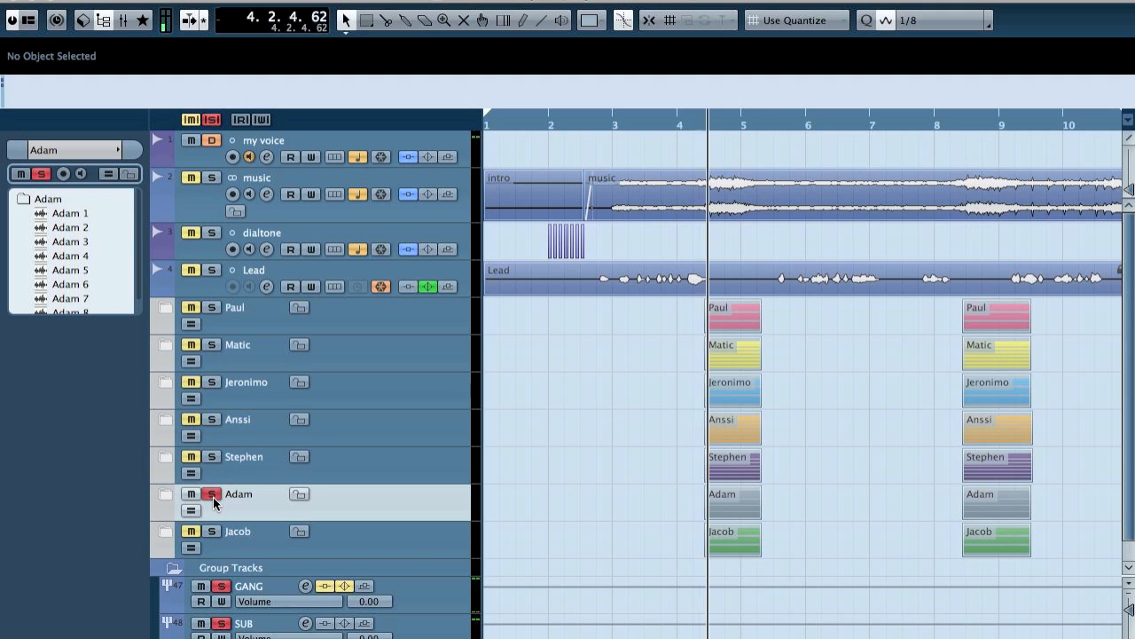
{"action": "left_click", "coordinate": [213, 497]}
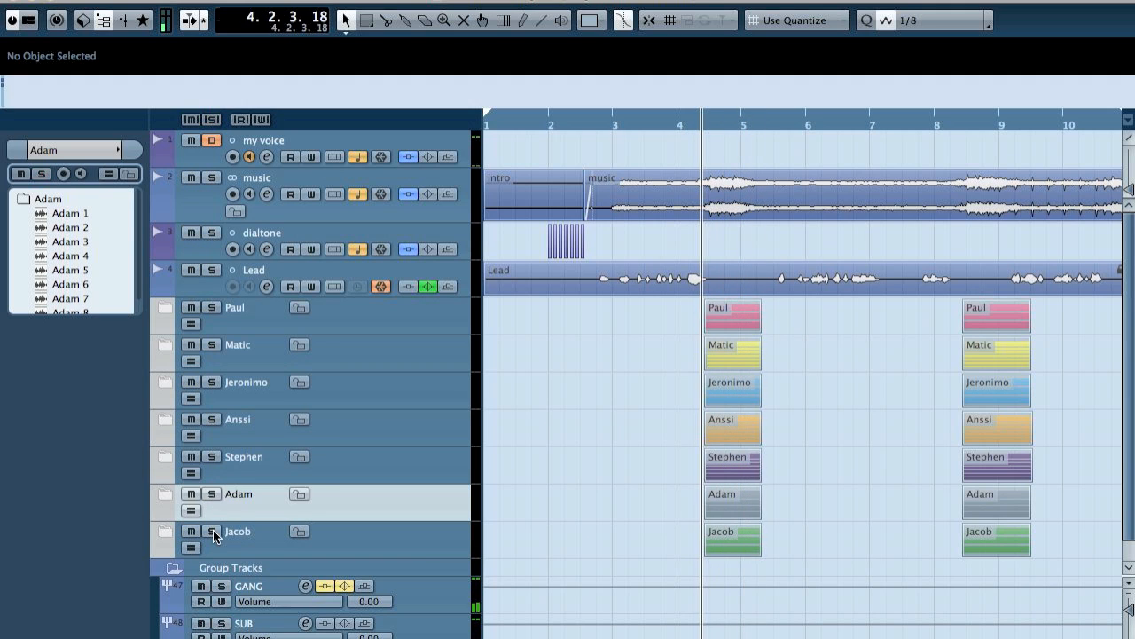
{"action": "key", "text": "space"}
Solo and play the green vocalist folder at the end of the track list, and unsolo it
{"action": "left_click", "coordinate": [215, 531]}
{"action": "key", "text": "space"}
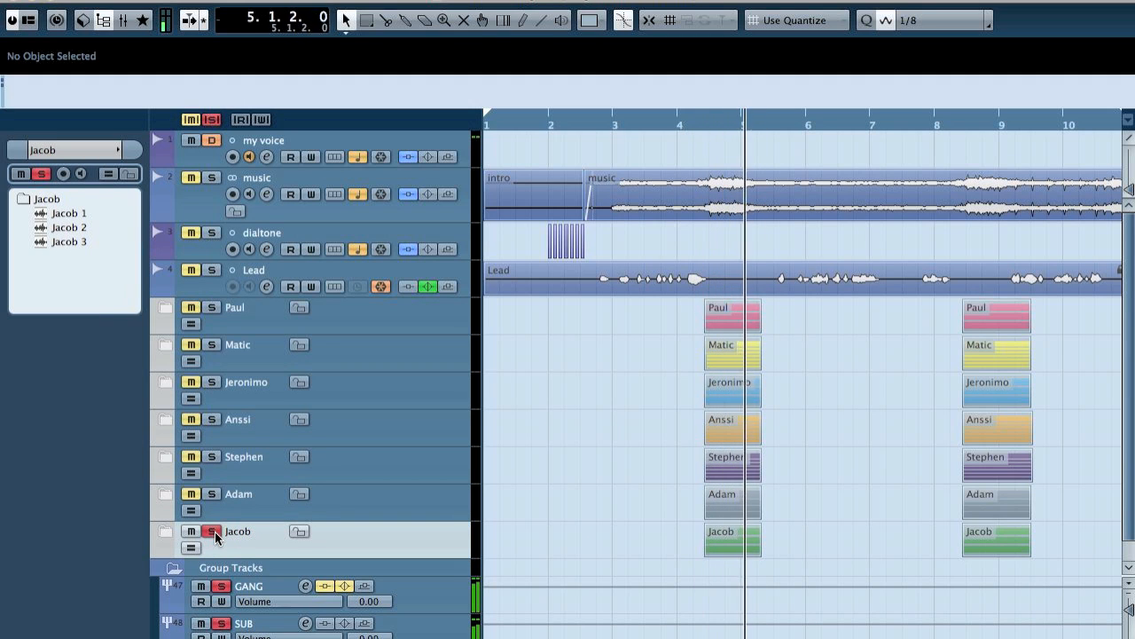
{"action": "left_click", "coordinate": [215, 531]}
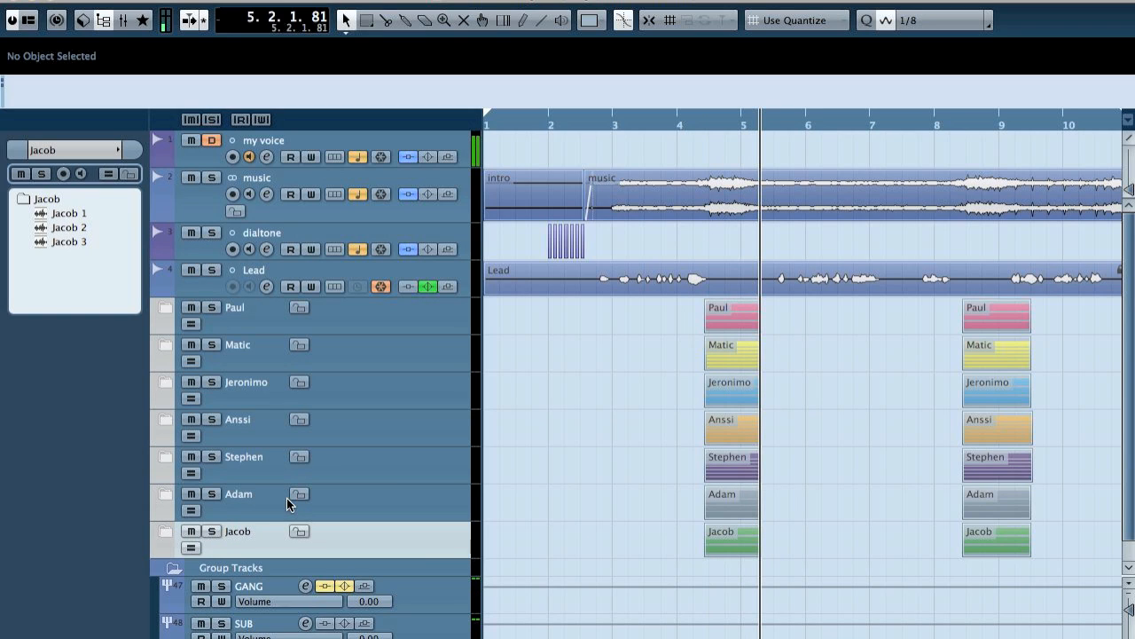
Compare the green and blue vocalist folders by soloing and playing each one again, leaving both unsoloed
{"action": "left_click", "coordinate": [211, 531]}
{"action": "key", "text": "space"}
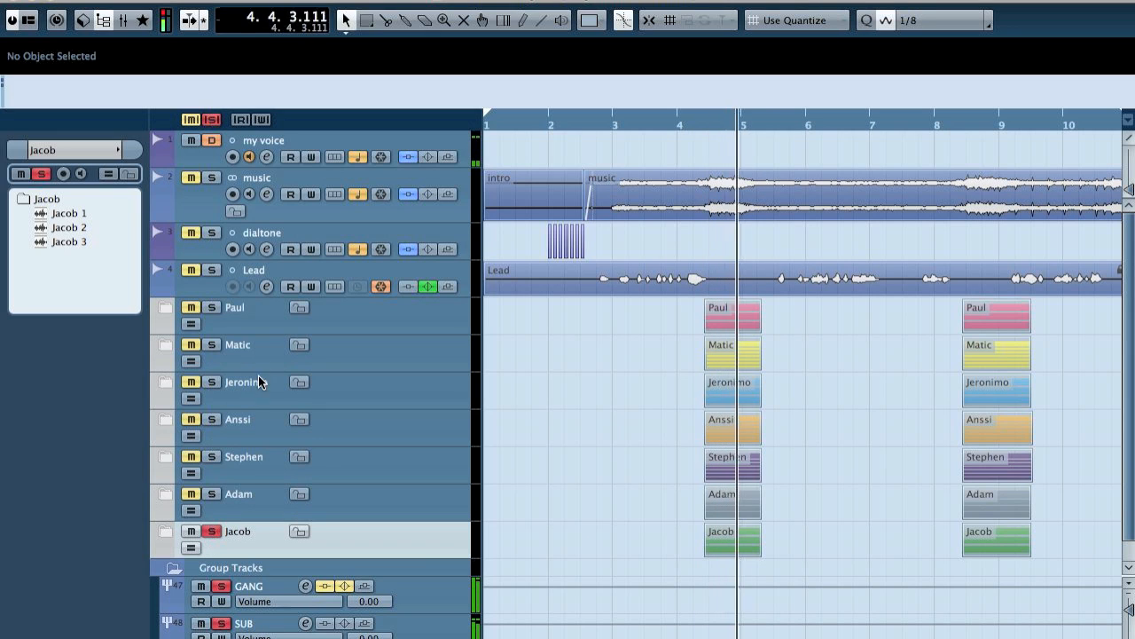
{"action": "left_click", "coordinate": [216, 384]}
{"action": "left_click", "coordinate": [212, 383]}
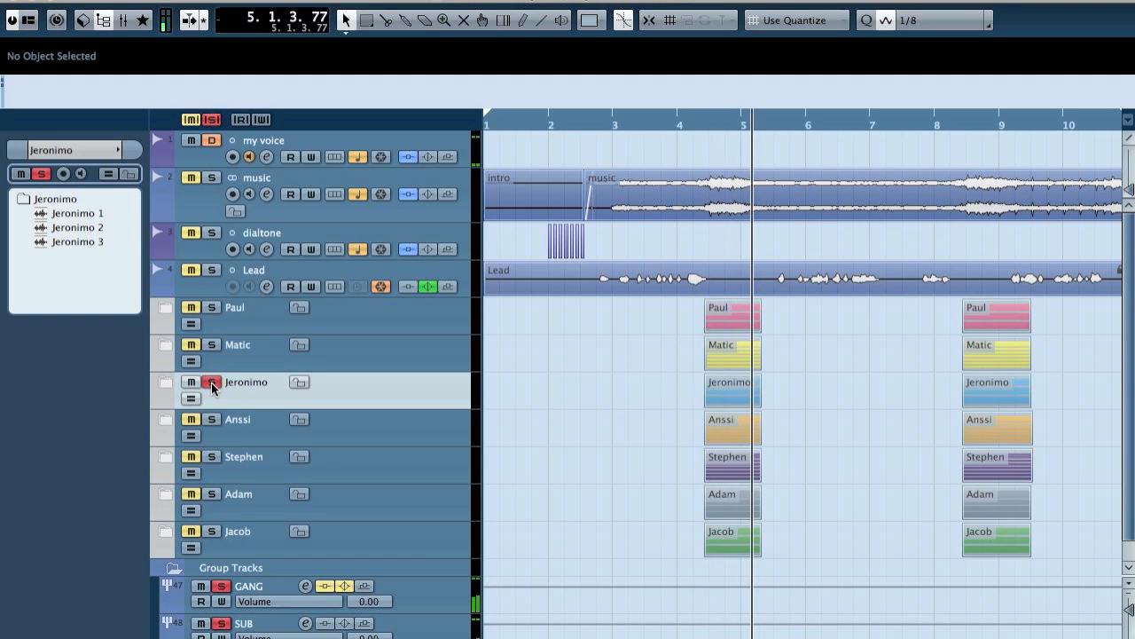
{"action": "left_click", "coordinate": [211, 382]}
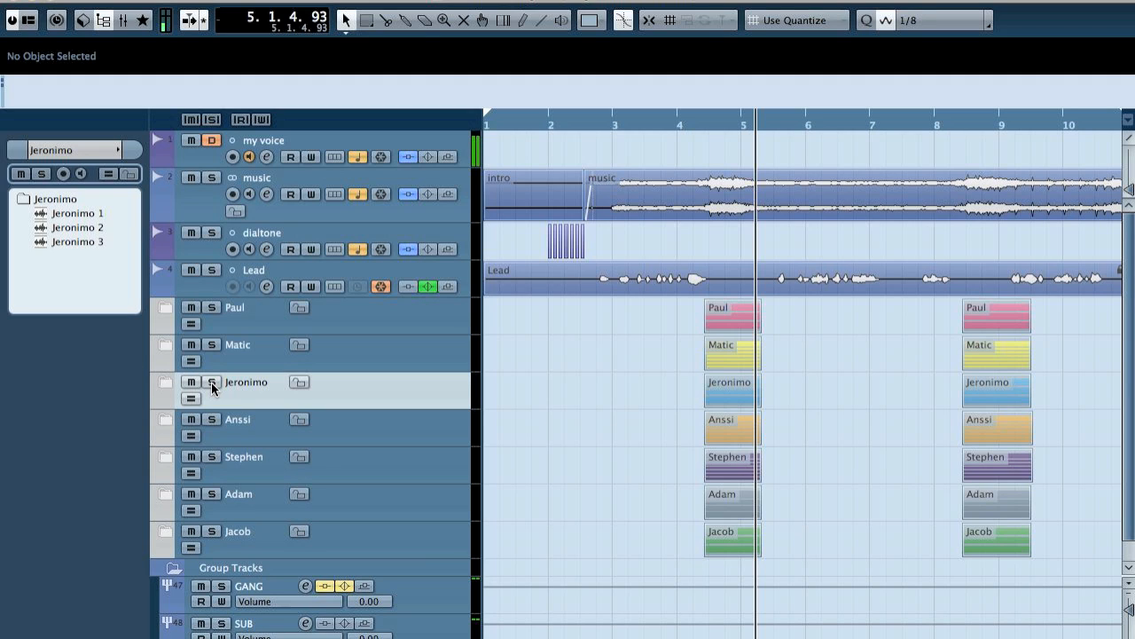
{"action": "key", "text": "space"}
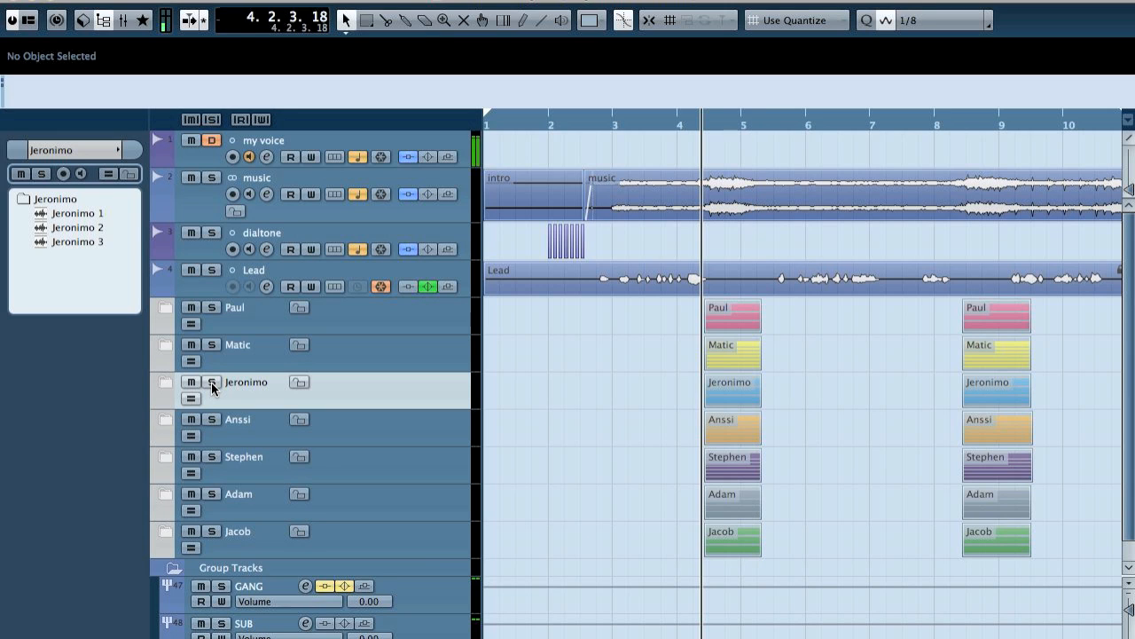
Replay the orange vocalist folder in solo and unsolo it
{"action": "left_click", "coordinate": [213, 421]}
{"action": "key", "text": "space"}
{"action": "left_click", "coordinate": [213, 420]}
{"action": "key", "text": "space"}
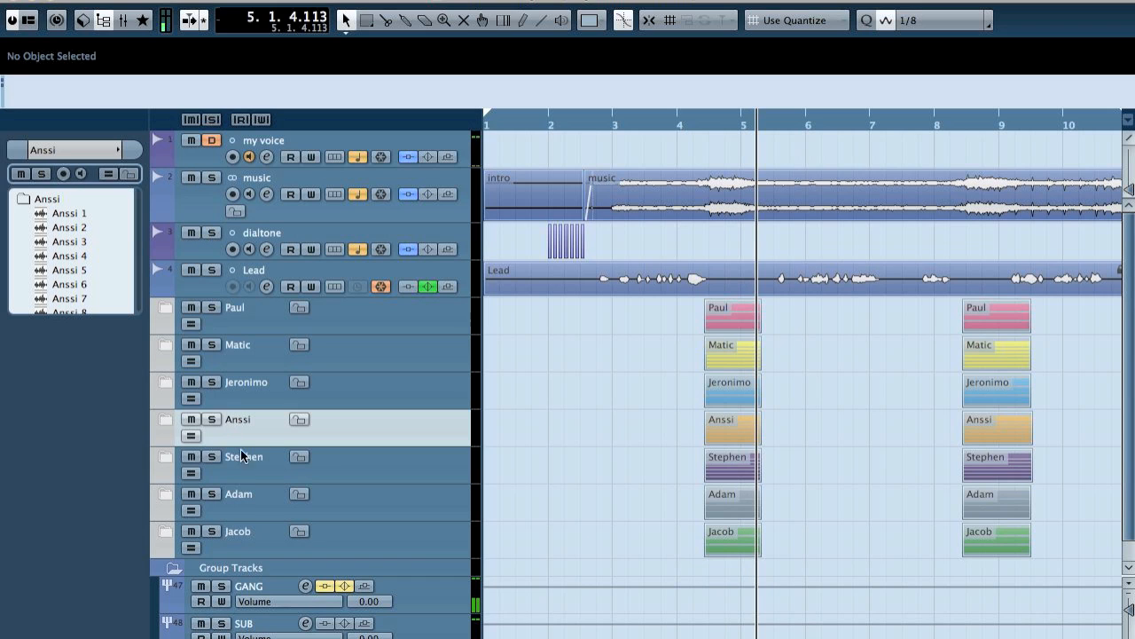
Replay the purple vocalist folder in solo and release its solo
{"action": "left_click", "coordinate": [211, 458]}
{"action": "key", "text": "space"}
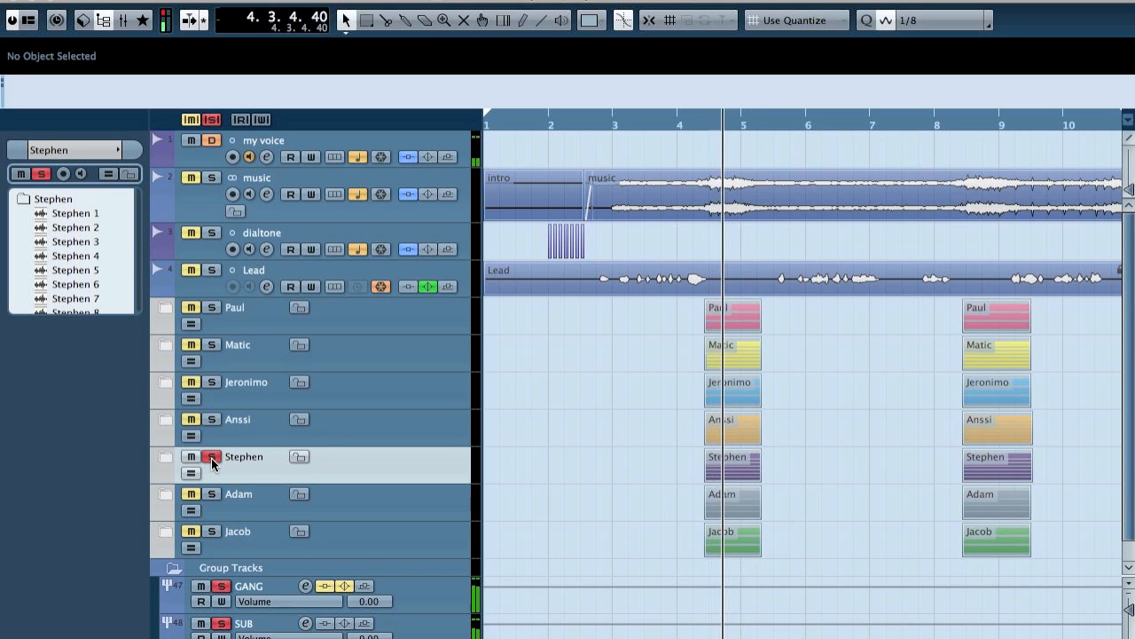
{"action": "left_click", "coordinate": [211, 458]}
{"action": "key", "text": "space"}
Solo the green vocalist folder and play it from position 4.2.3.18
{"action": "left_click", "coordinate": [215, 530]}
{"action": "key", "text": "KP_0"}
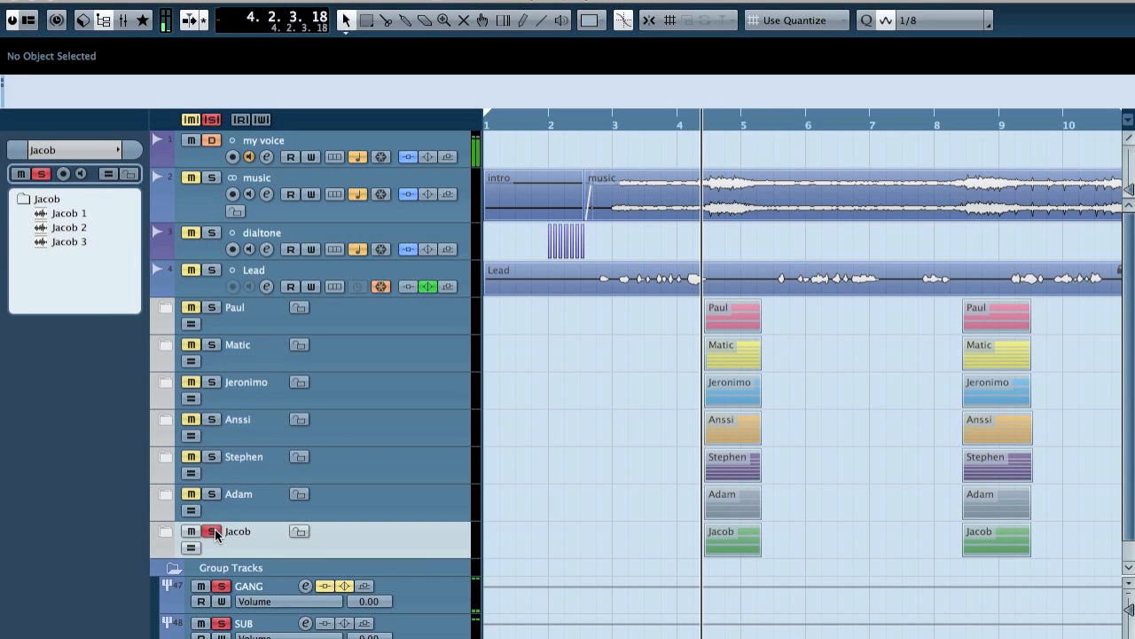
{"action": "key", "text": "space"}
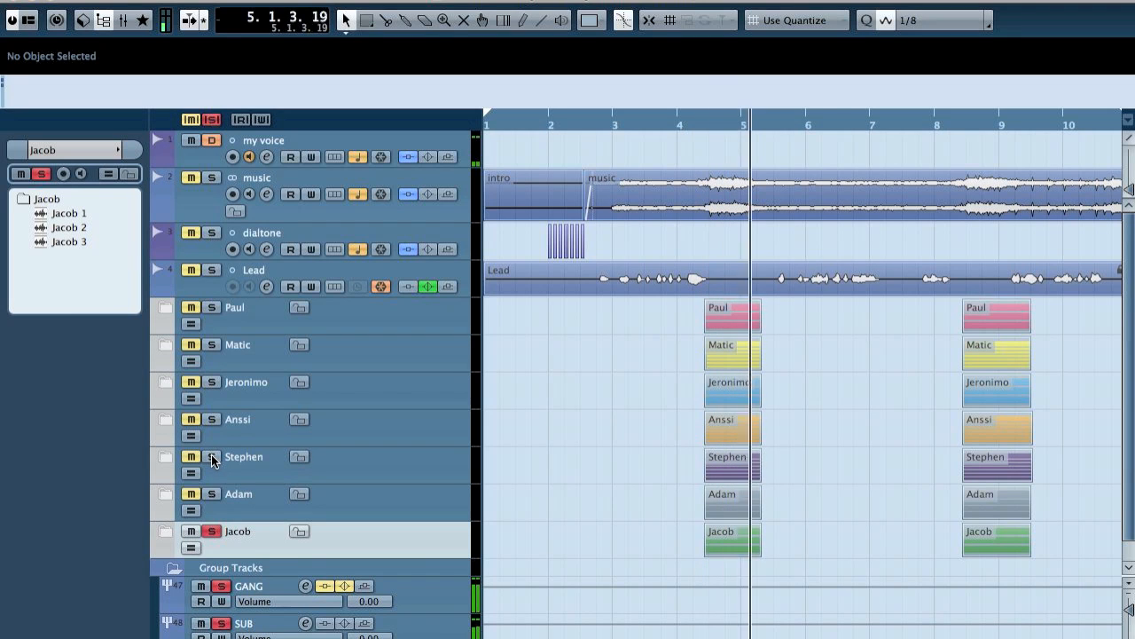
Solo the orange, purple and green vocalist folders together, listen to the combined section, and clear all solos
{"action": "left_click", "coordinate": [212, 457]}
{"action": "left_click", "coordinate": [211, 383], "text": "ctrl"}
{"action": "left_click", "coordinate": [211, 420]}
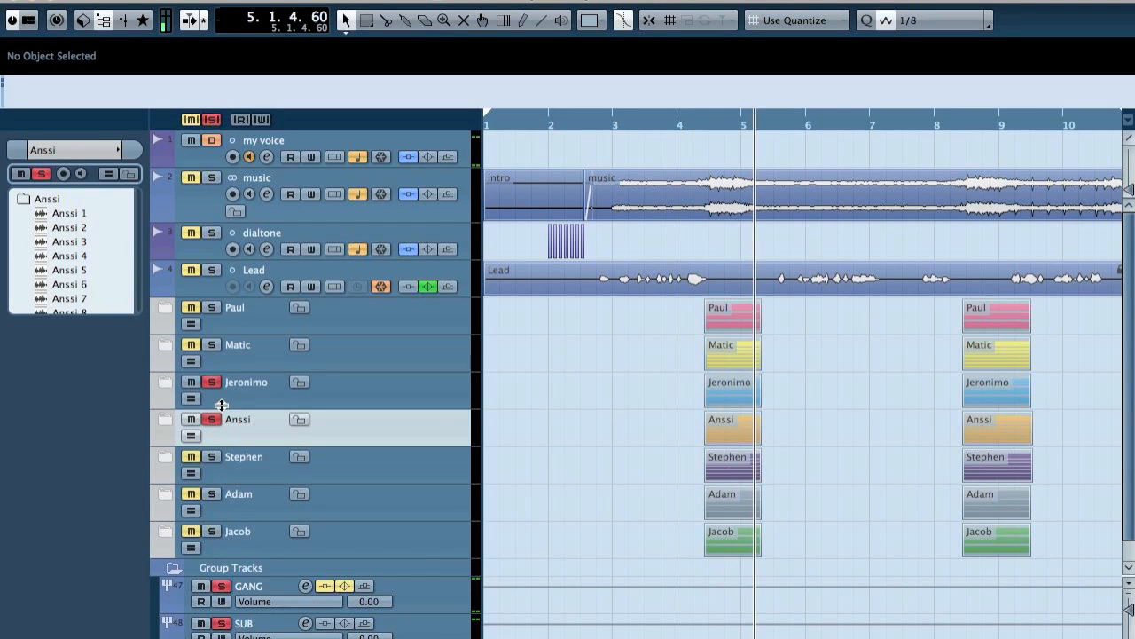
{"action": "left_click", "coordinate": [211, 457]}
{"action": "left_click", "coordinate": [213, 531]}
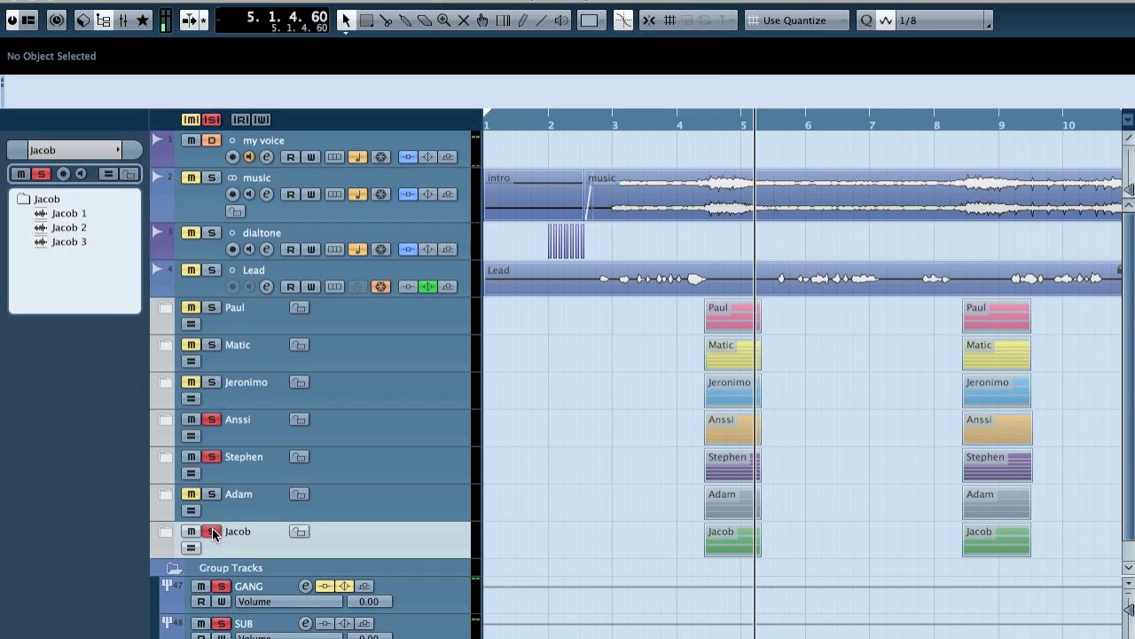
{"action": "key", "text": "space"}
{"action": "key", "text": "space"}
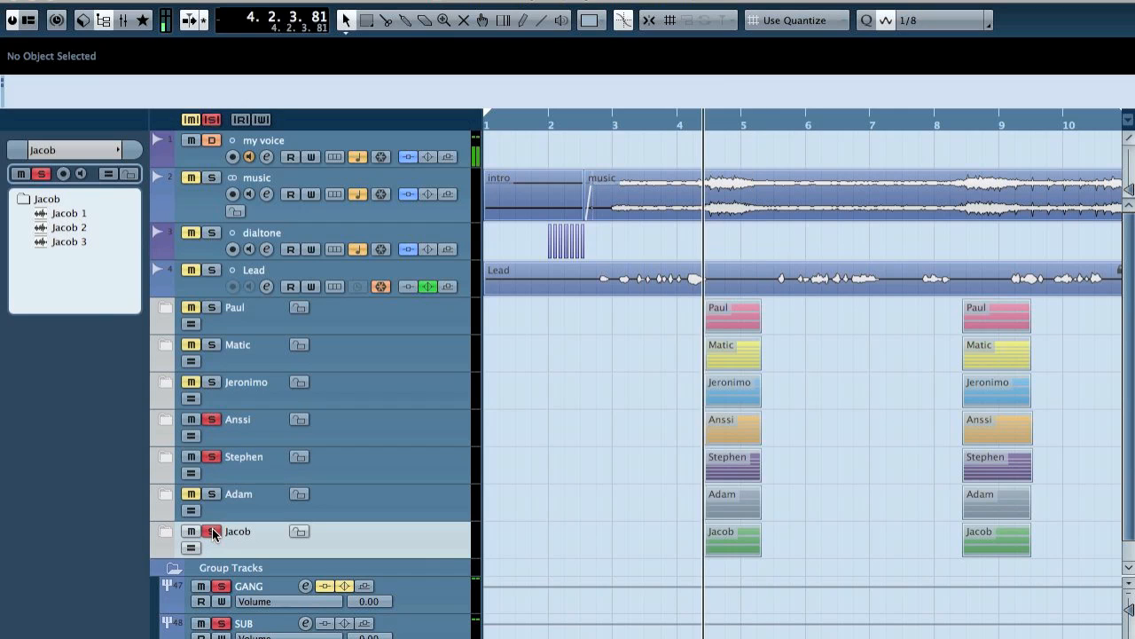
{"action": "left_click", "coordinate": [213, 118]}
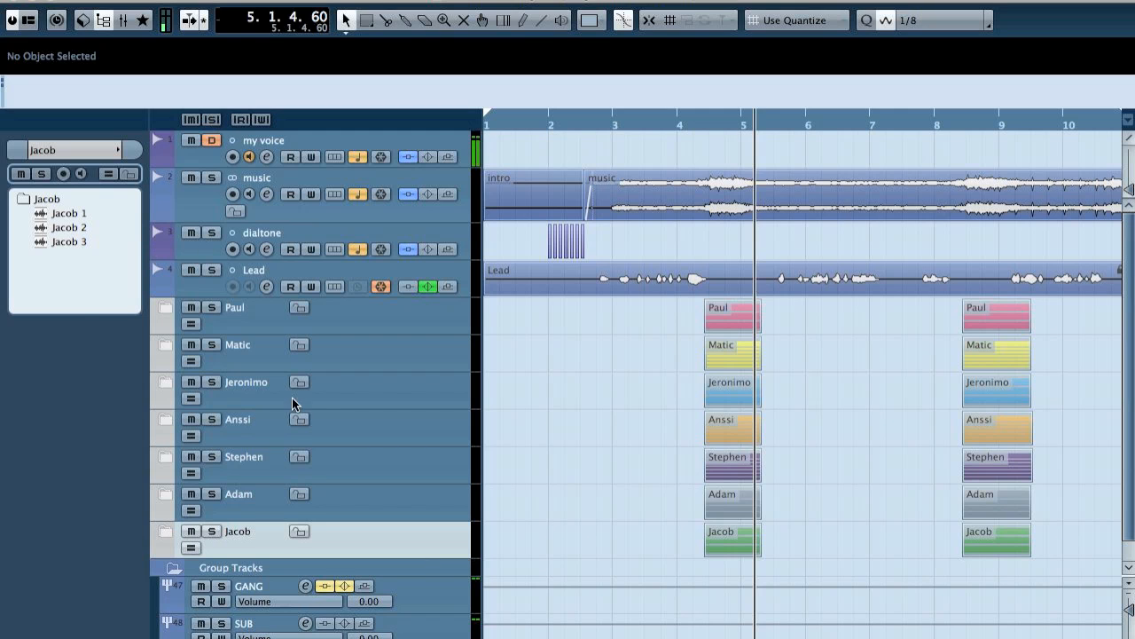
Expand the orange vocalist folder and examine the TS-999 plug-in on insert 2 of its first track
{"action": "left_click", "coordinate": [259, 423]}
{"action": "left_click", "coordinate": [165, 423]}
{"action": "left_click", "coordinate": [283, 460]}
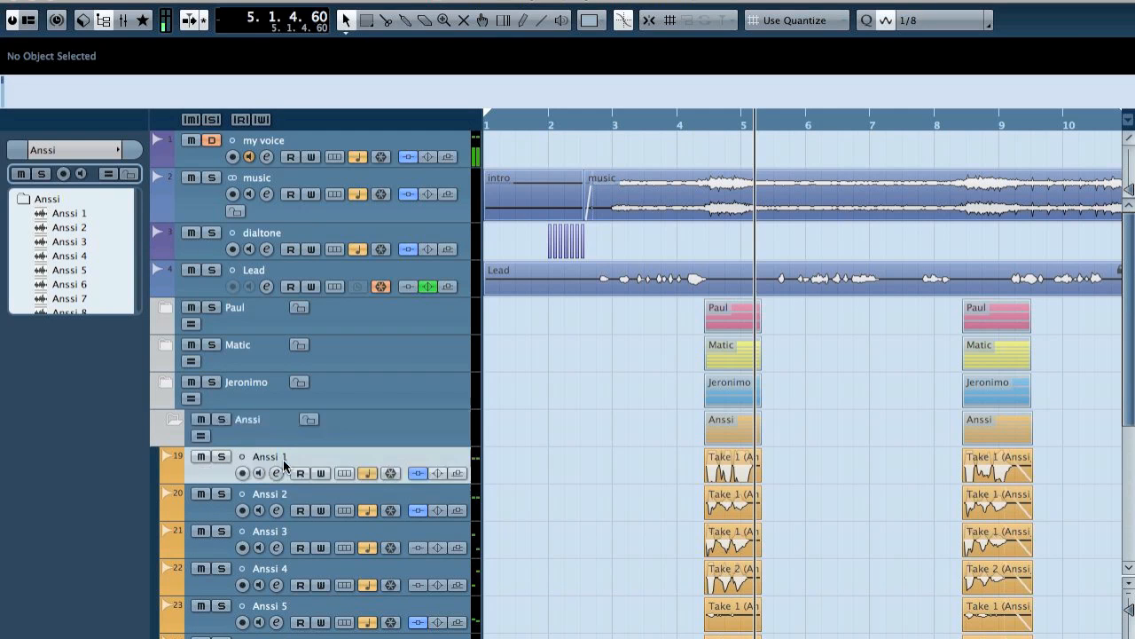
{"action": "left_click", "coordinate": [47, 242]}
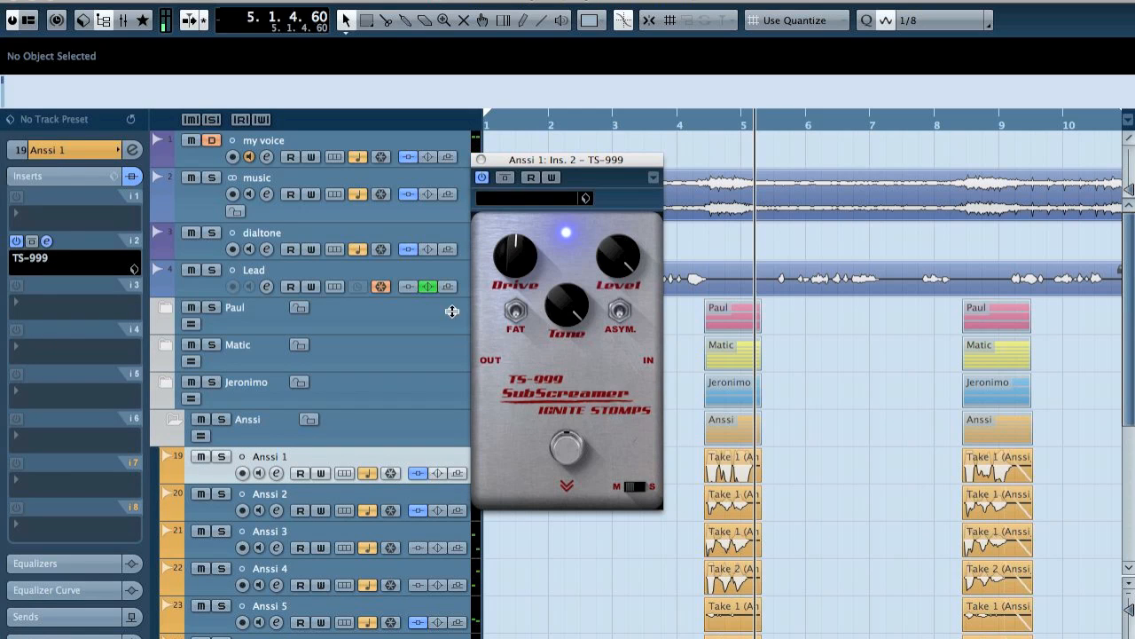
{"action": "left_click", "coordinate": [481, 160]}
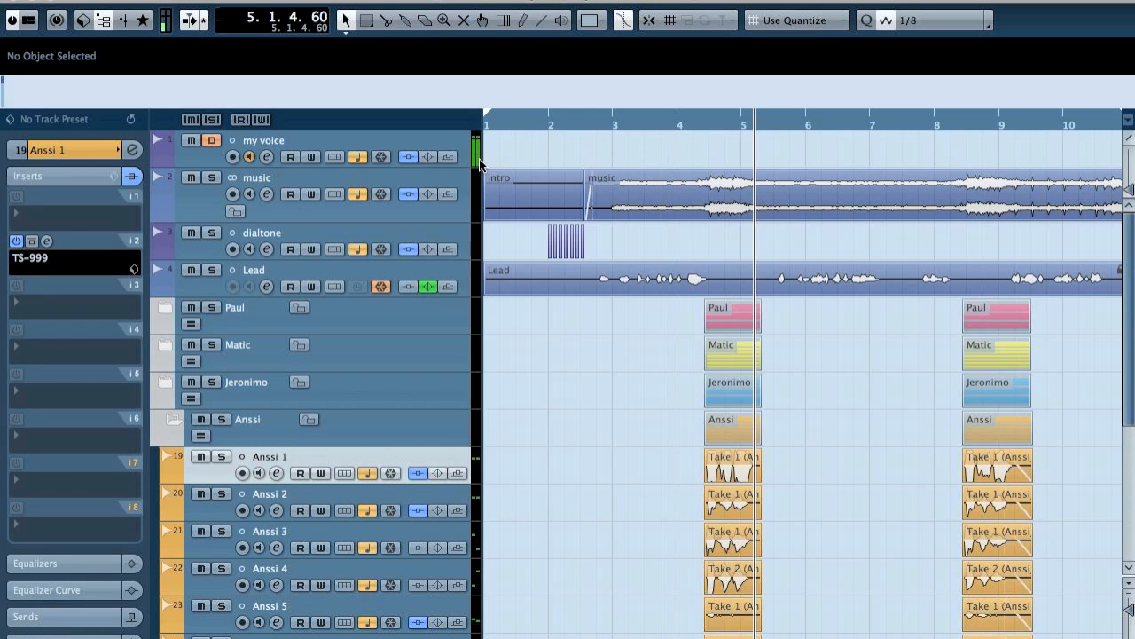
{"action": "key", "text": "space"}
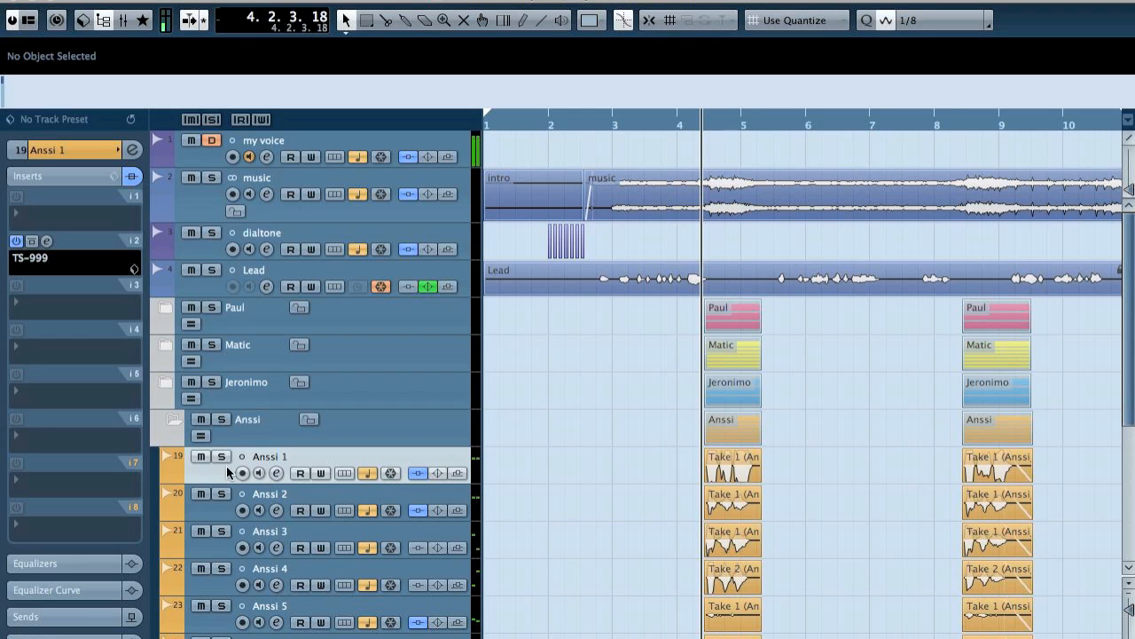
Audition the first orange vocalist track in solo with its TS-999 insert active and bypassed, restore the insert and solo state, and collapse the folder
{"action": "left_click", "coordinate": [220, 457]}
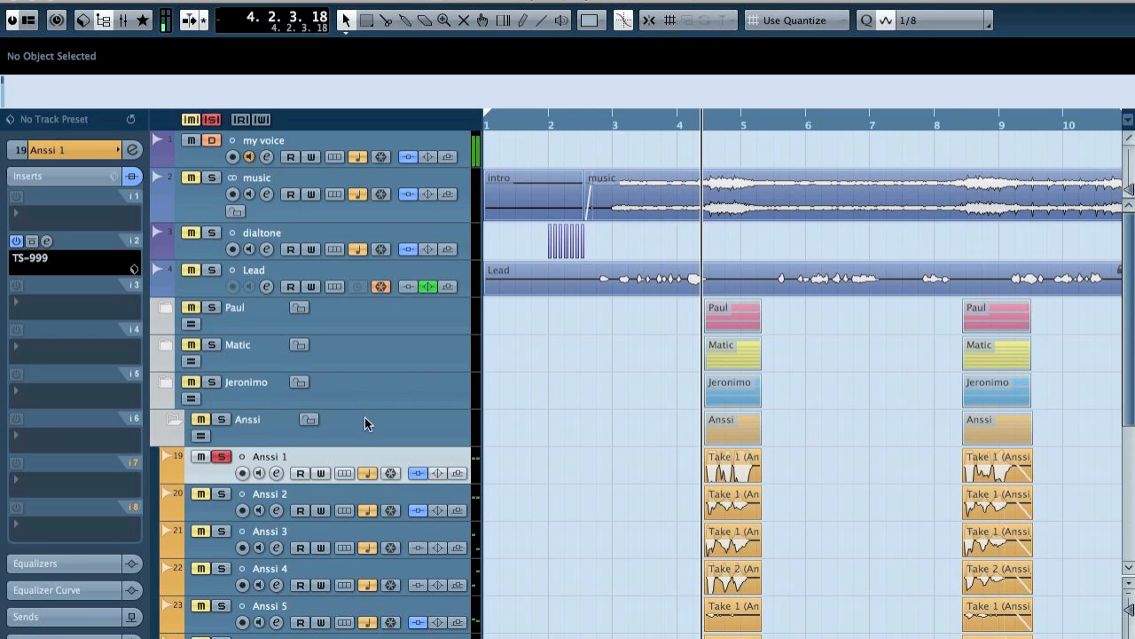
{"action": "key", "text": "space"}
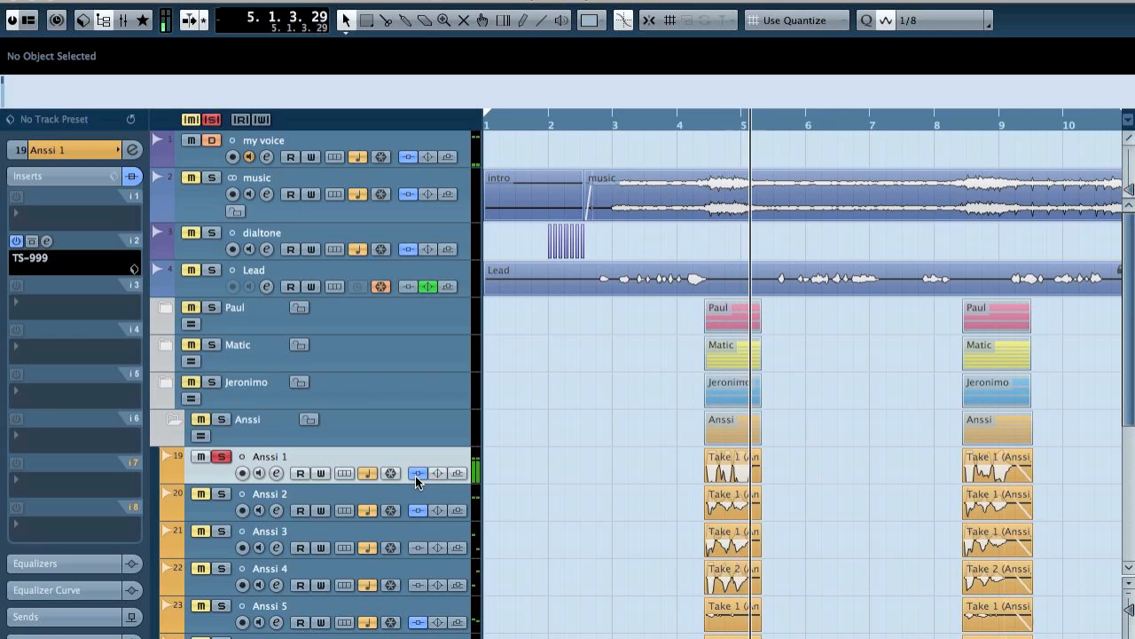
{"action": "left_click", "coordinate": [417, 473]}
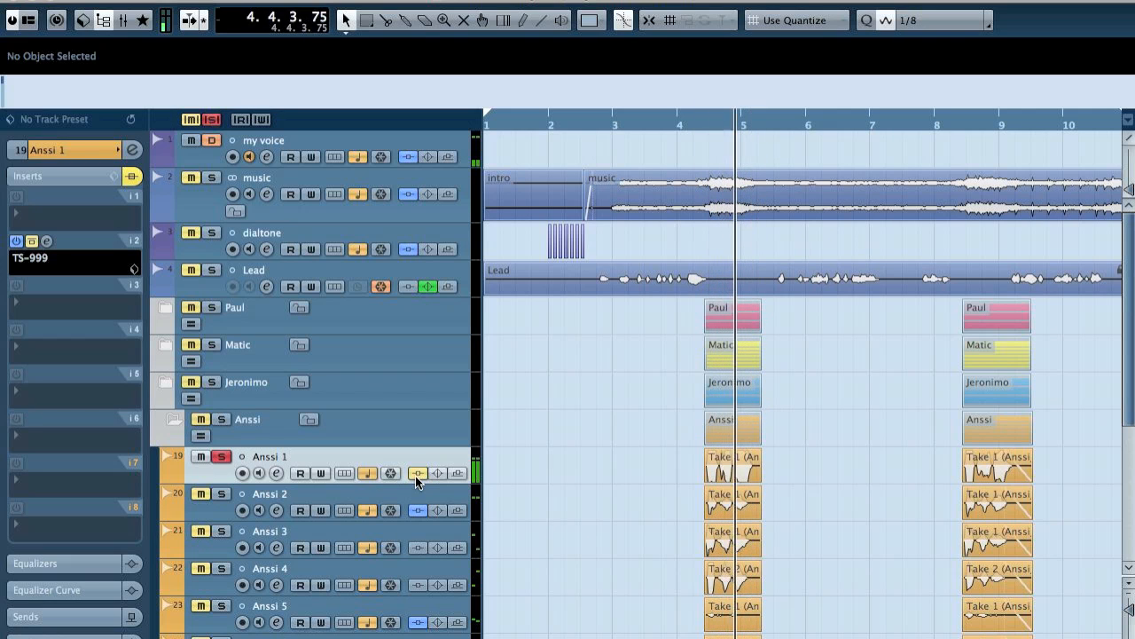
{"action": "key", "text": "space"}
{"action": "left_click", "coordinate": [417, 473]}
{"action": "left_click", "coordinate": [221, 455]}
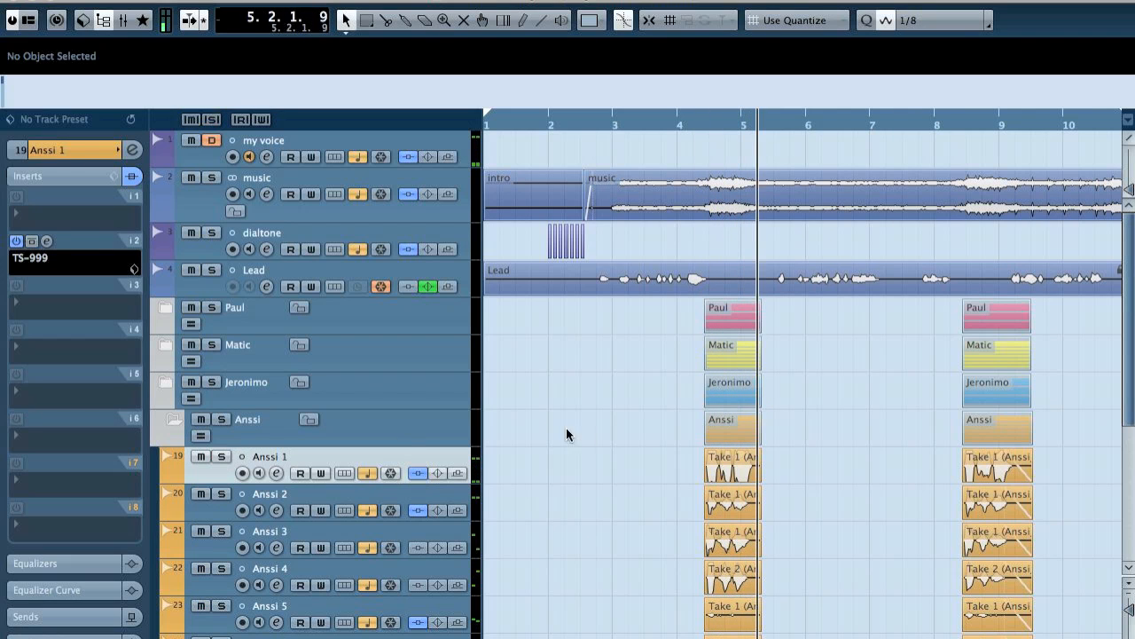
{"action": "left_click", "coordinate": [174, 419]}
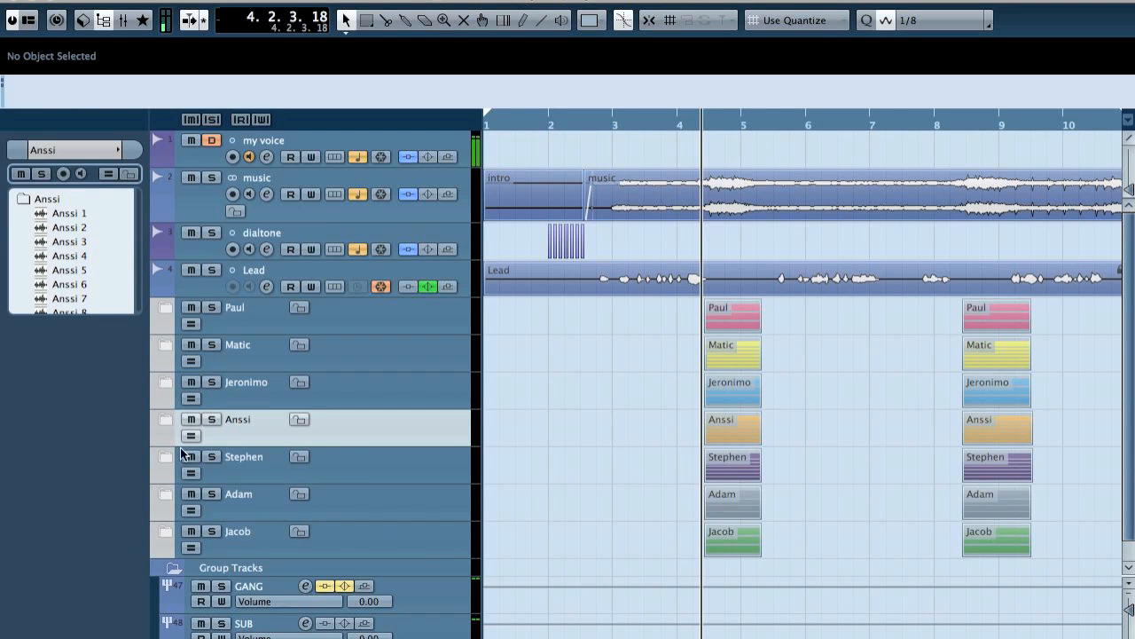
Expand the purple vocalist folder, audition its first track in solo with inserts bypassed, restore both states, and collapse the folder
{"action": "left_click", "coordinate": [167, 457]}
{"action": "left_click", "coordinate": [338, 488]}
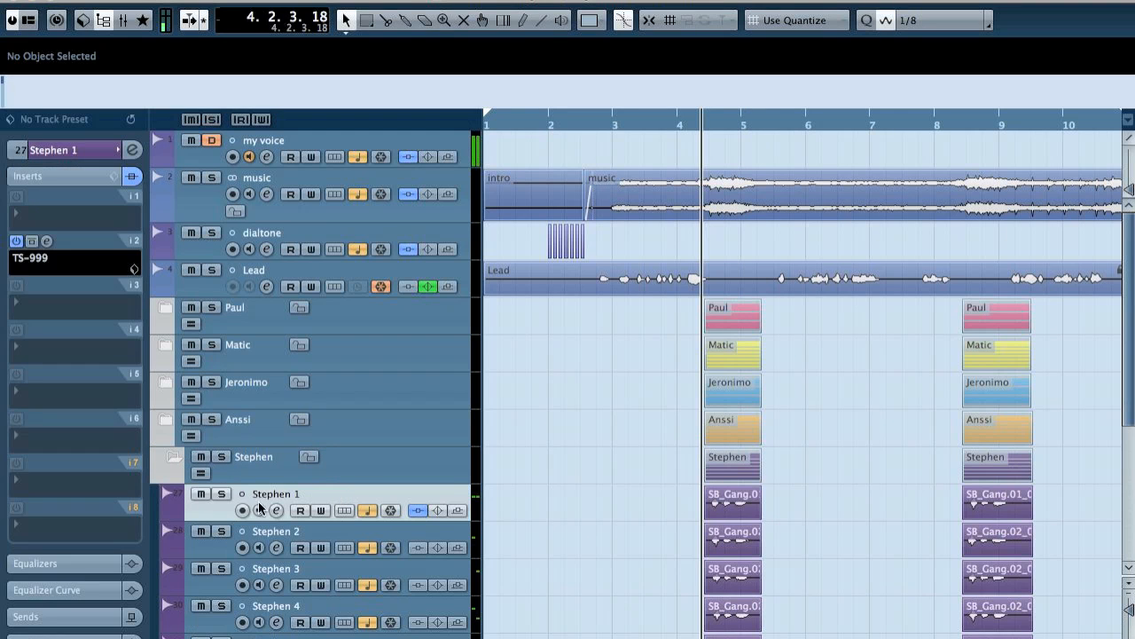
{"action": "left_click", "coordinate": [221, 495]}
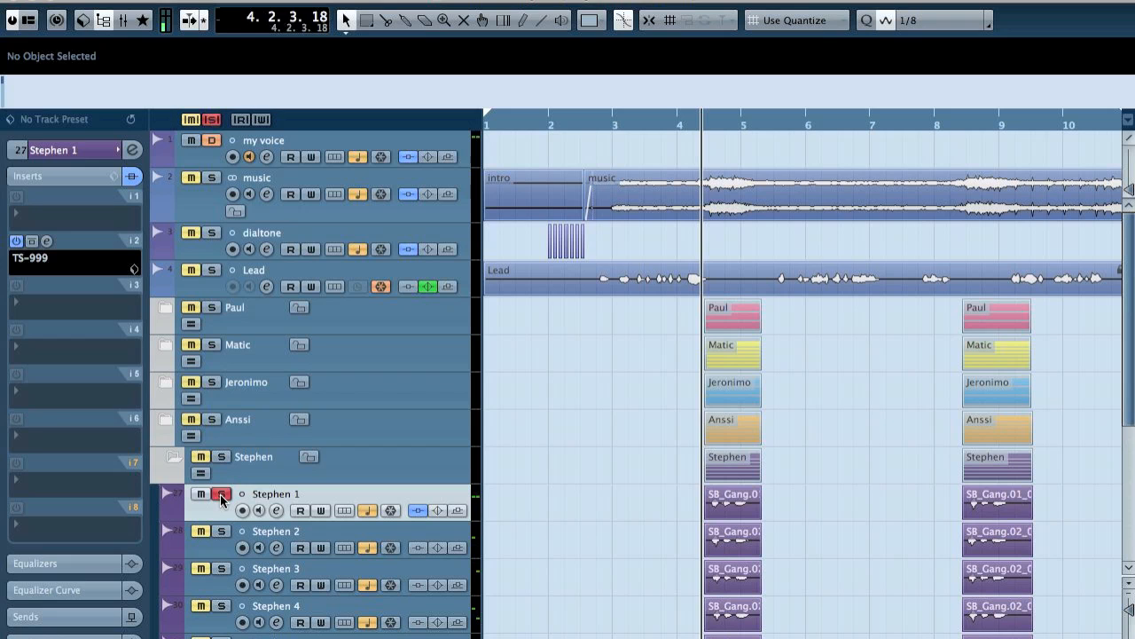
{"action": "left_click", "coordinate": [417, 510]}
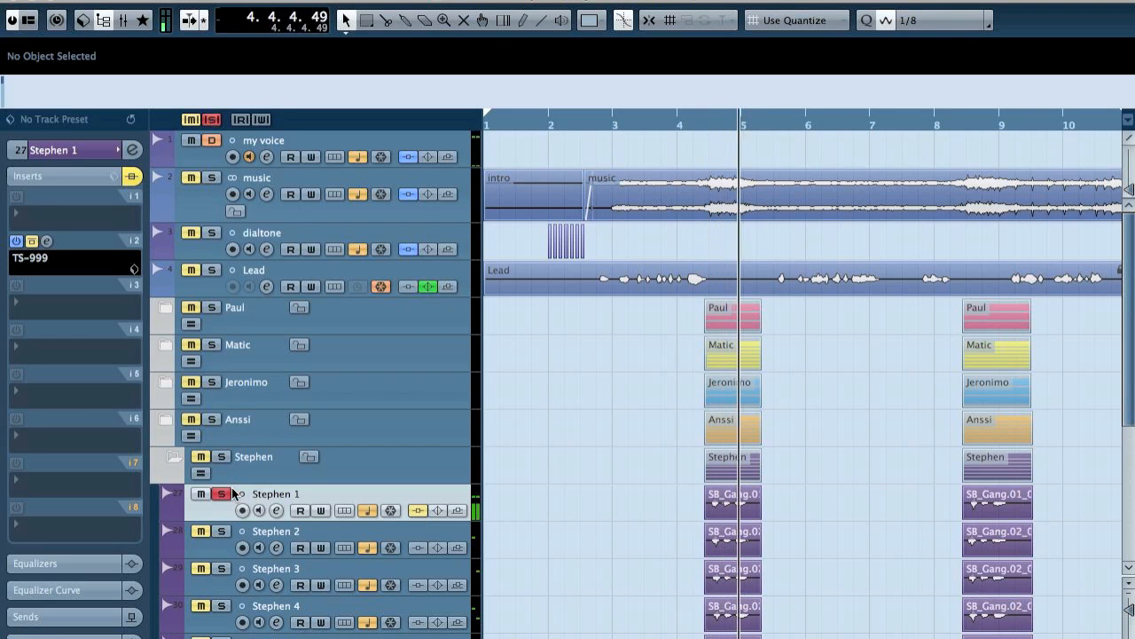
{"action": "left_click", "coordinate": [222, 494]}
{"action": "left_click", "coordinate": [417, 510]}
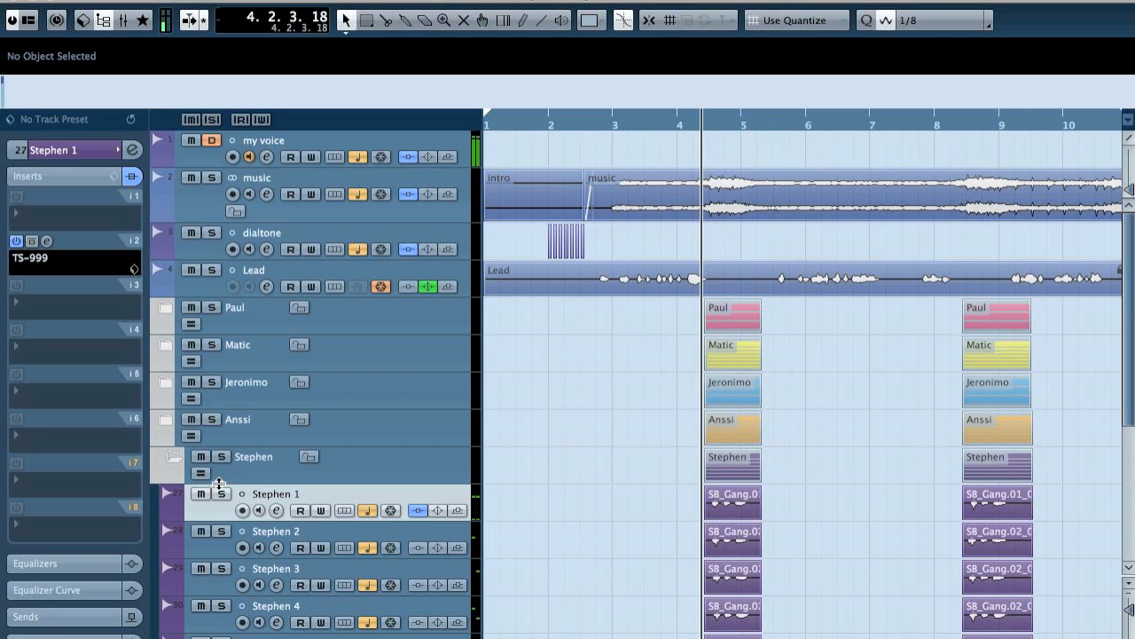
{"action": "left_click", "coordinate": [175, 457]}
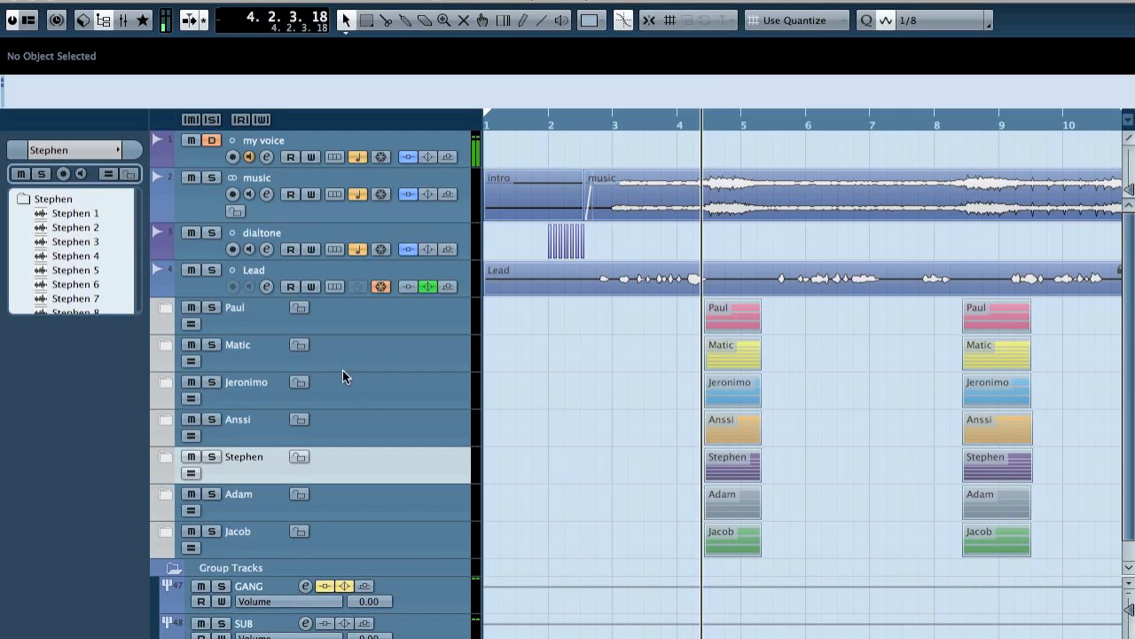
Solo the pink vocalist folder, listen to its takes, and release the solo
{"action": "left_click", "coordinate": [343, 312]}
{"action": "left_click", "coordinate": [212, 308]}
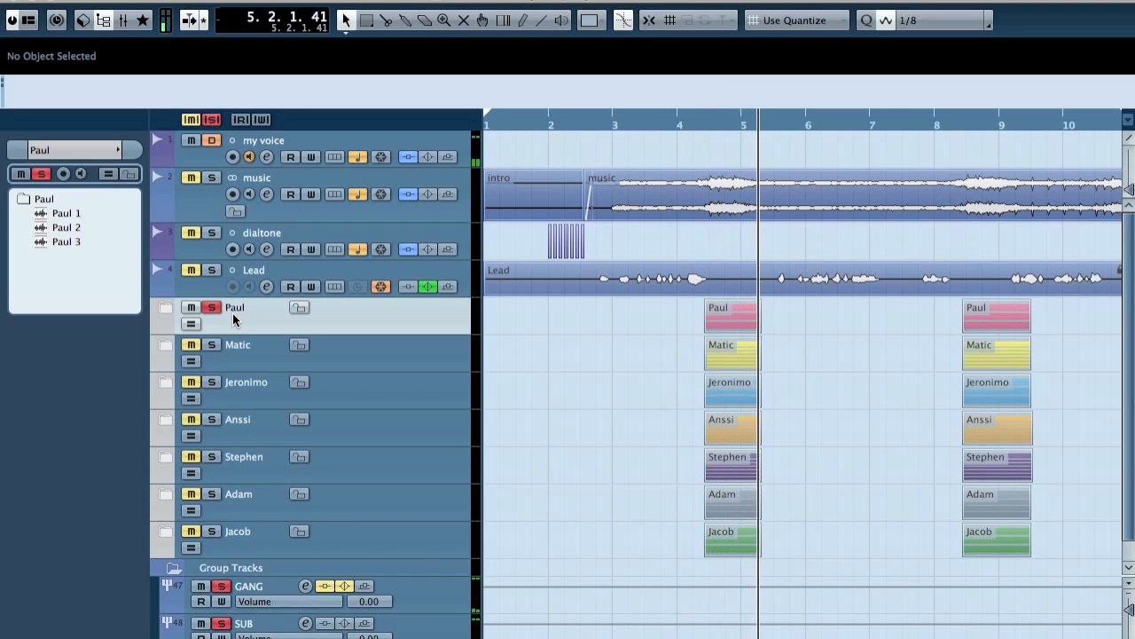
{"action": "key", "text": "s"}
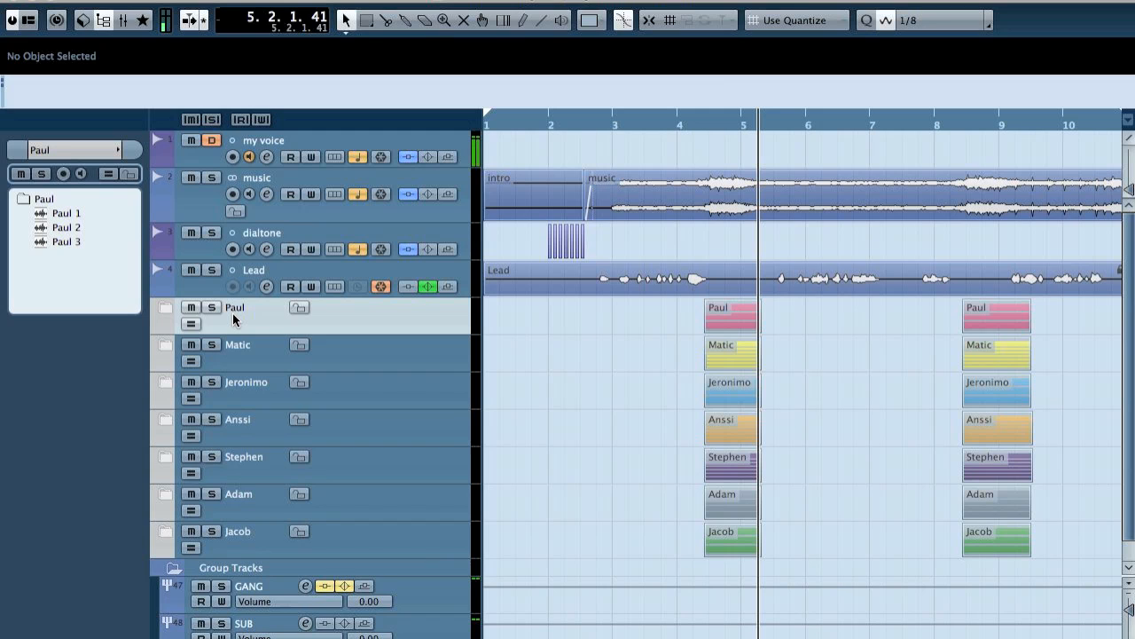
Solo the yellow vocalist folder, play it from position 4.2.3.18, and release its solo
{"action": "left_click", "coordinate": [214, 346]}
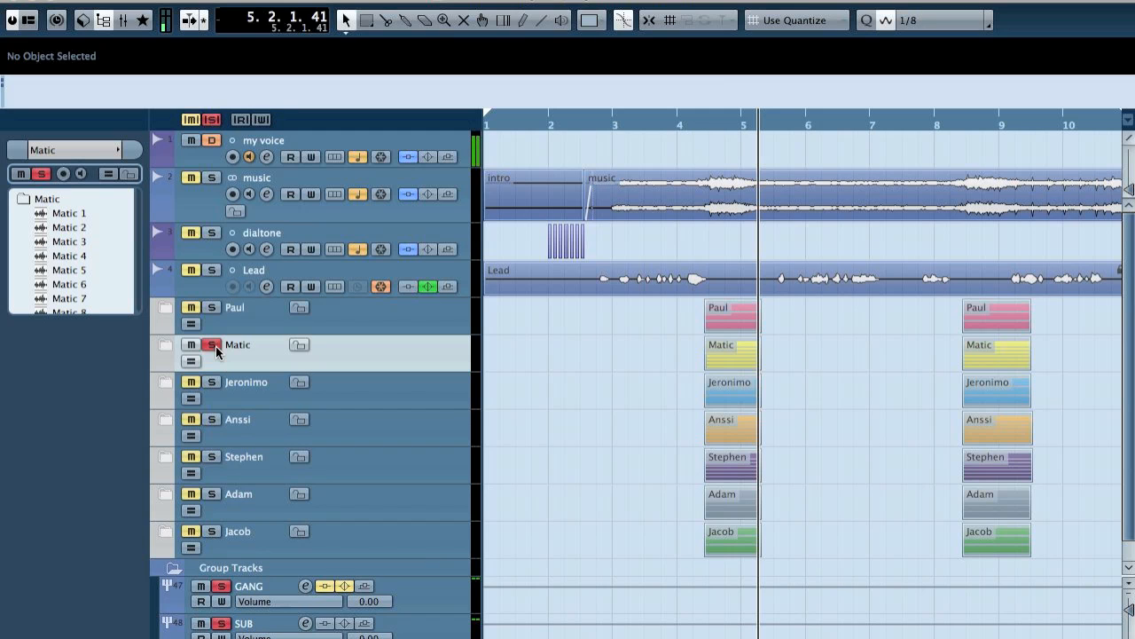
{"action": "key", "text": "space"}
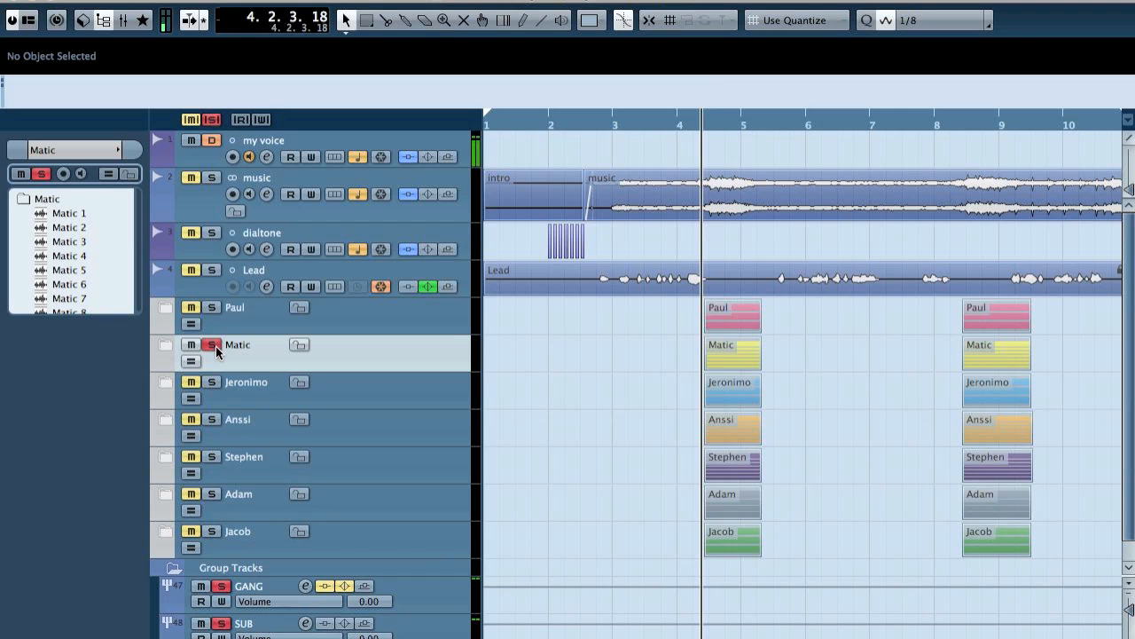
{"action": "key", "text": "space"}
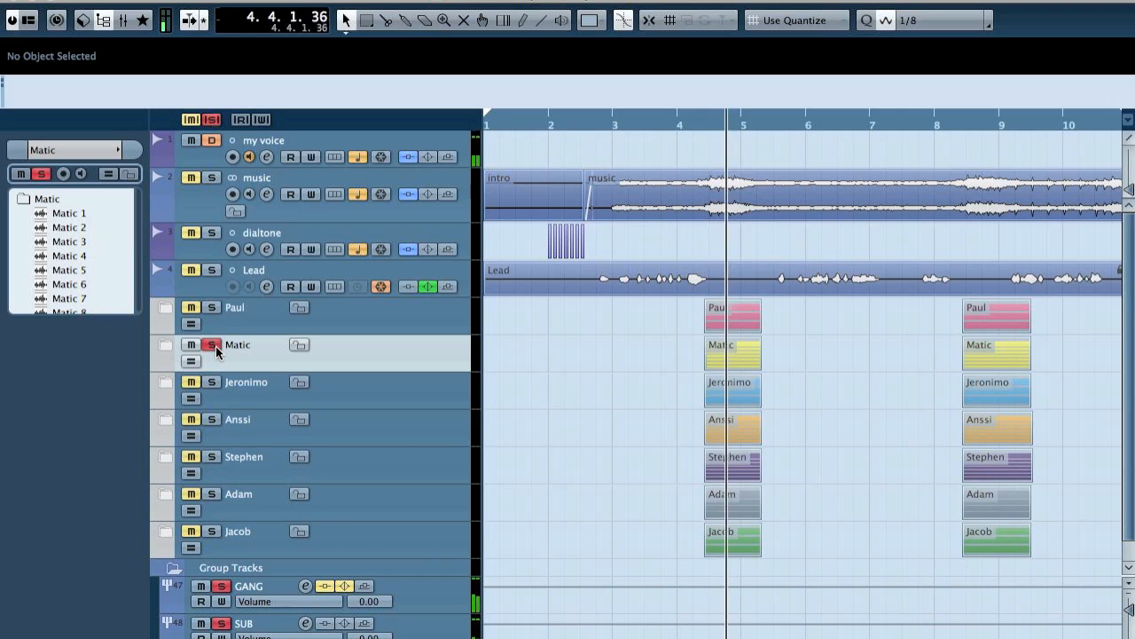
{"action": "left_click", "coordinate": [216, 346]}
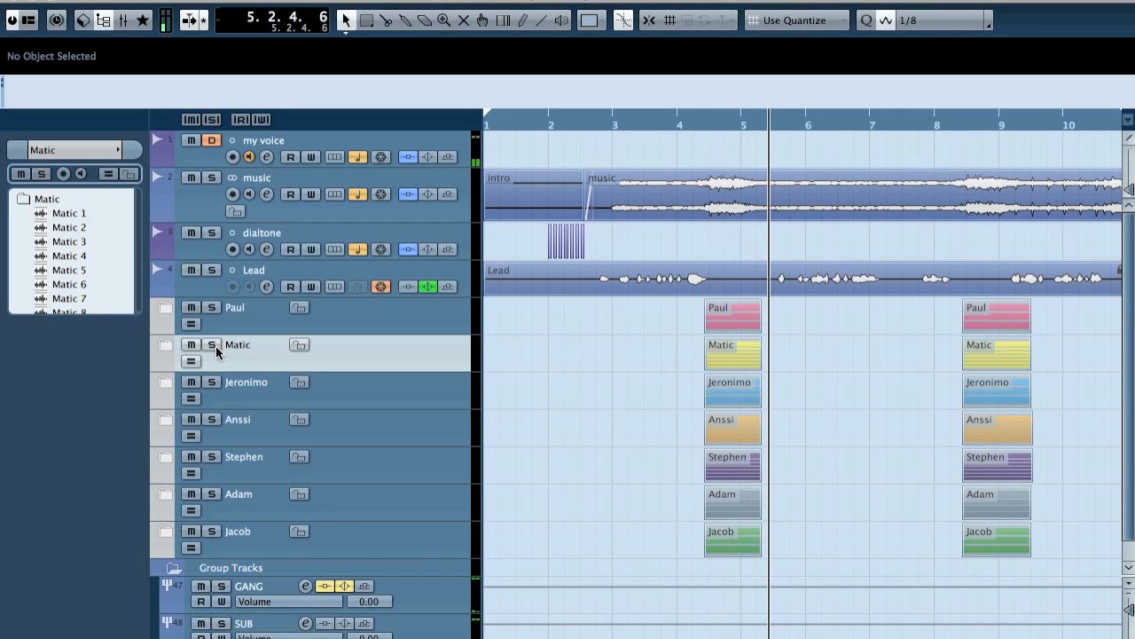
Solo the blue vocalist folder, listen to its takes, release the solo, and return the playhead to 4.2.3.18
{"action": "left_click", "coordinate": [235, 386]}
{"action": "key", "text": "s"}
{"action": "key", "text": "space"}
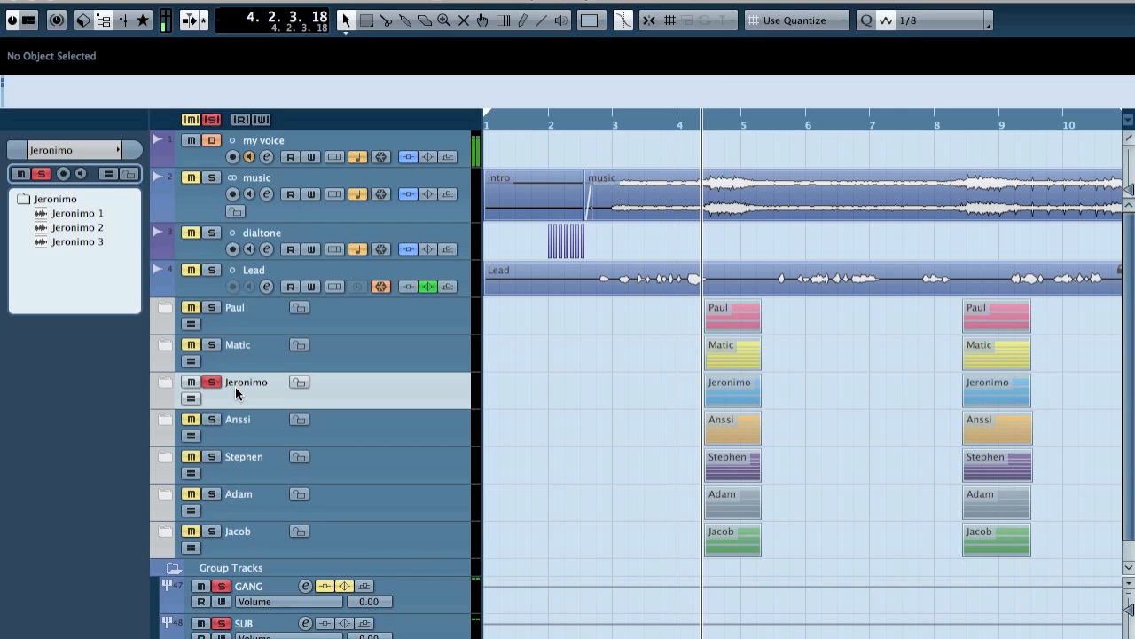
{"action": "key", "text": "space"}
{"action": "key", "text": "space"}
{"action": "key", "text": "s"}
{"action": "key", "text": "KP_0"}
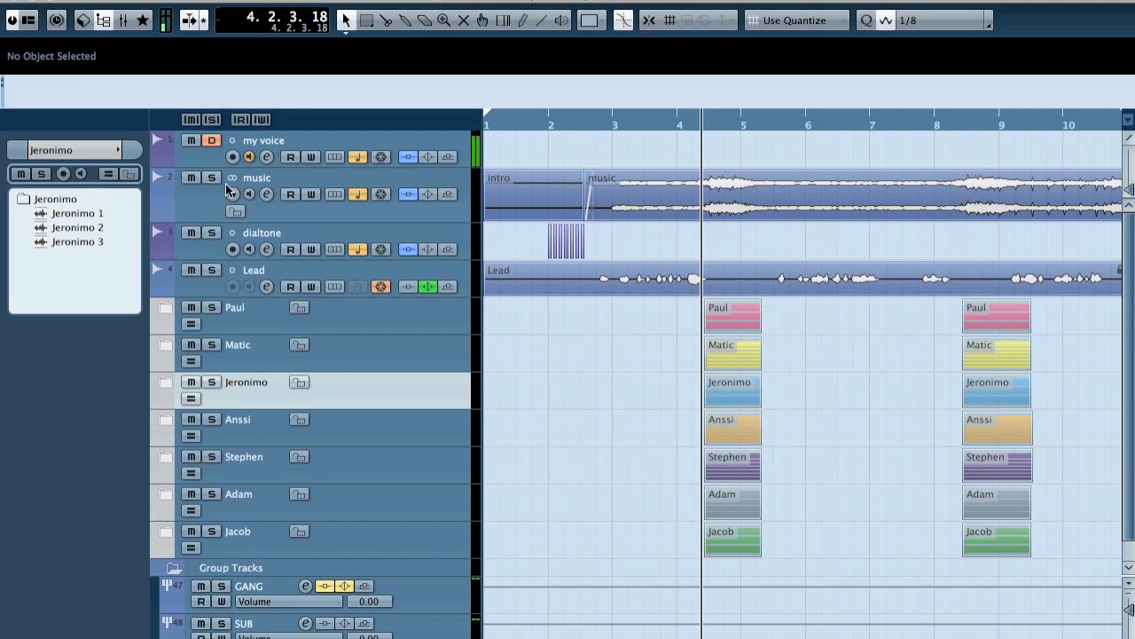
Open the mixer and examine the panning of the three green vocalist channels one by one
{"action": "key", "text": "F3"}
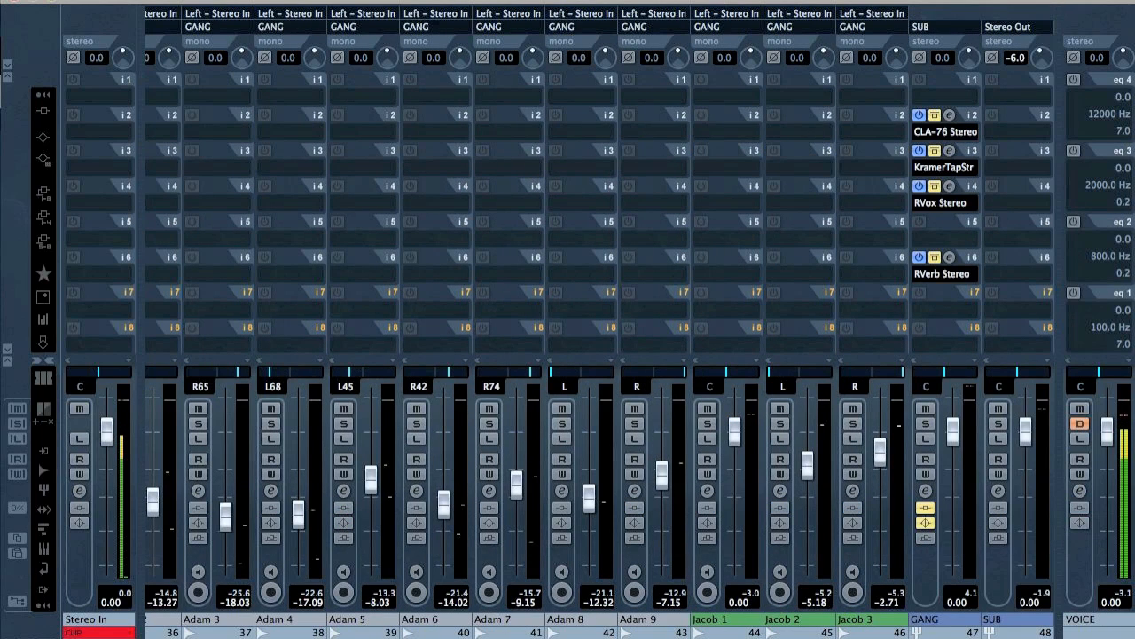
{"action": "left_click", "coordinate": [718, 565]}
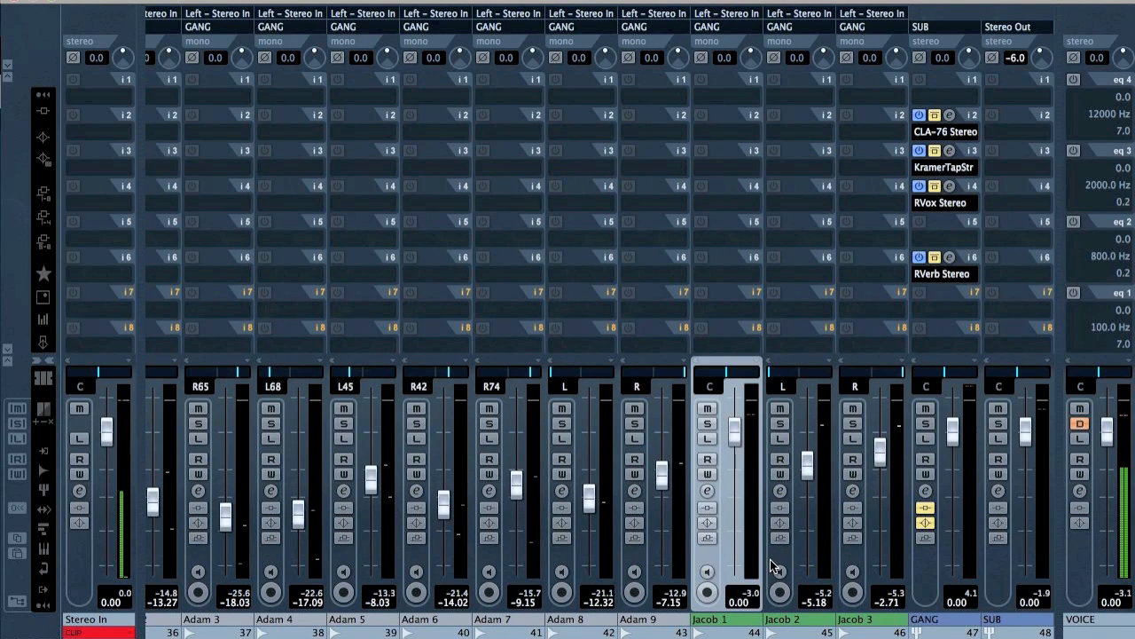
{"action": "left_click", "coordinate": [770, 559]}
{"action": "key", "text": "Right"}
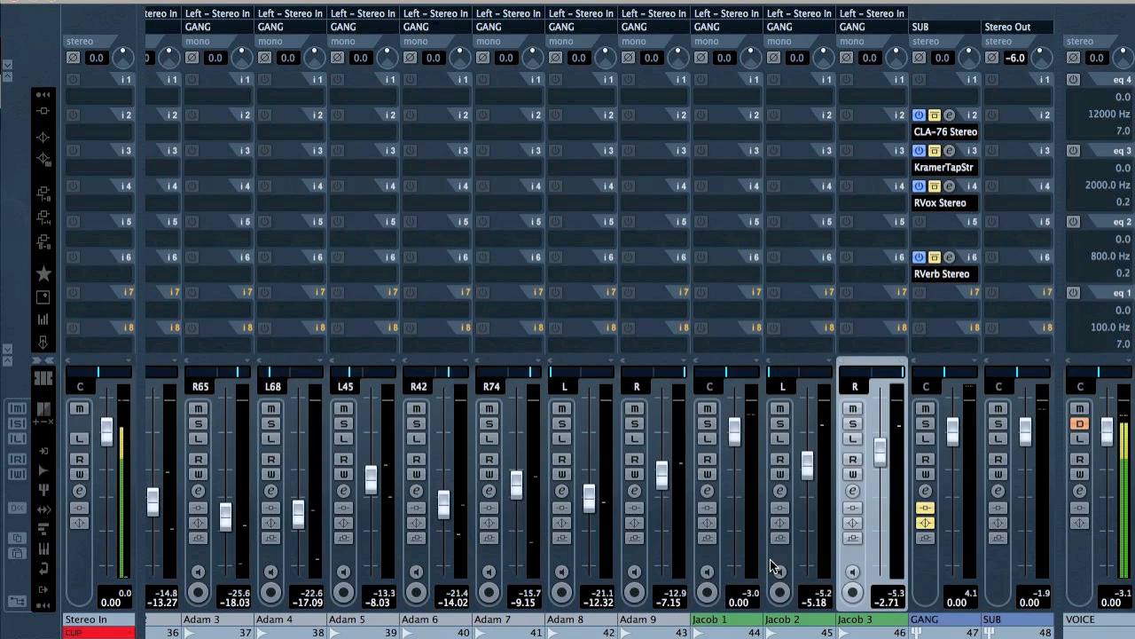
Select and solo the eight yellow vocalist channels, check their playback through the GANG group, and clear their solos
{"action": "left_click_drag", "start_coordinate": [802, 637], "coordinate": [240, 637]}
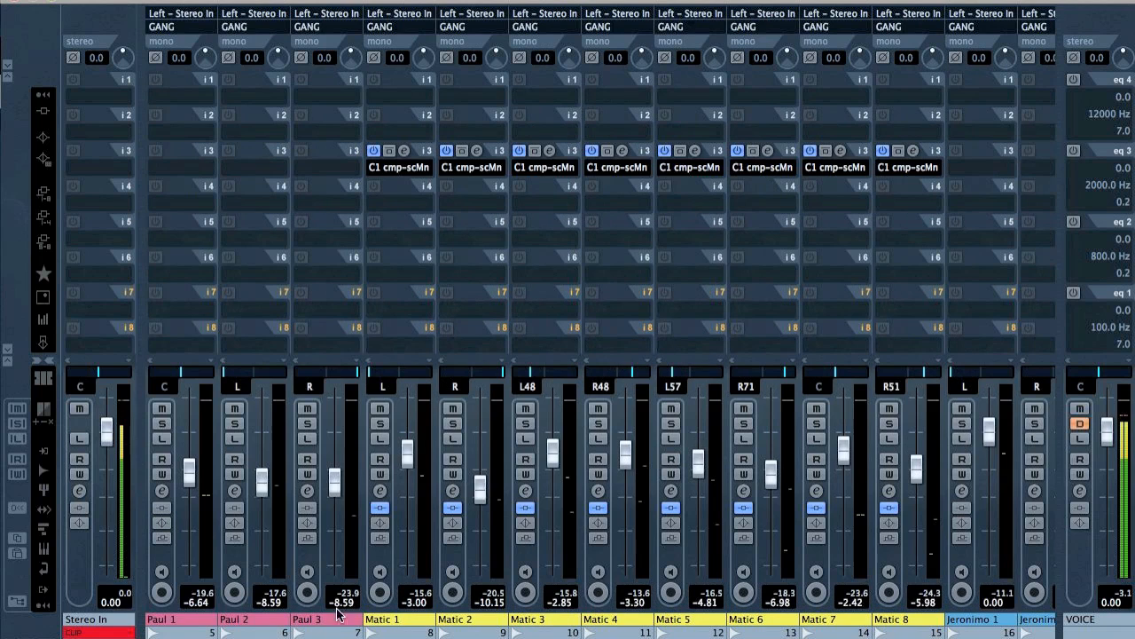
{"action": "left_click", "coordinate": [397, 559]}
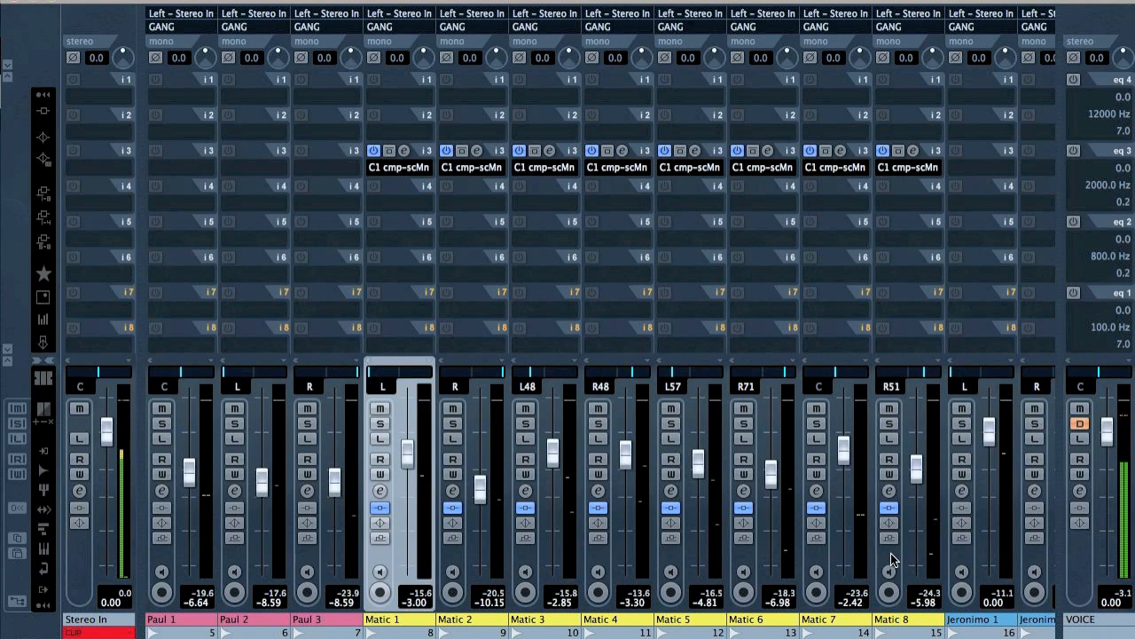
{"action": "left_click", "coordinate": [892, 560], "text": "shift"}
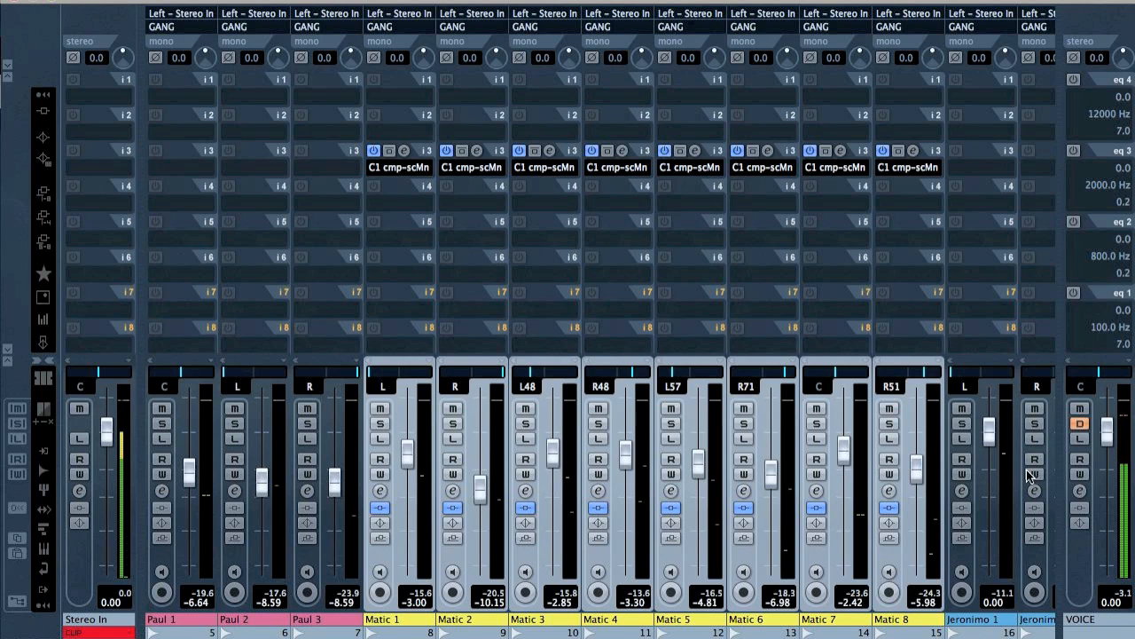
{"action": "key", "text": "s"}
{"action": "left_click_drag", "start_coordinate": [645, 637], "coordinate": [938, 636]}
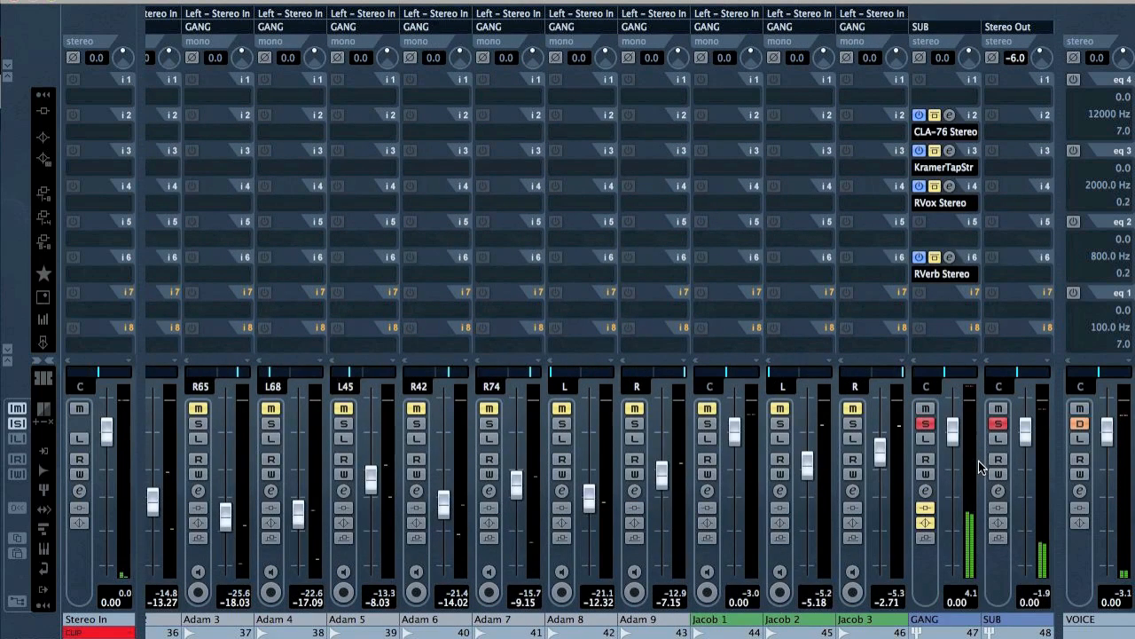
{"action": "left_click_drag", "start_coordinate": [927, 637], "coordinate": [368, 614]}
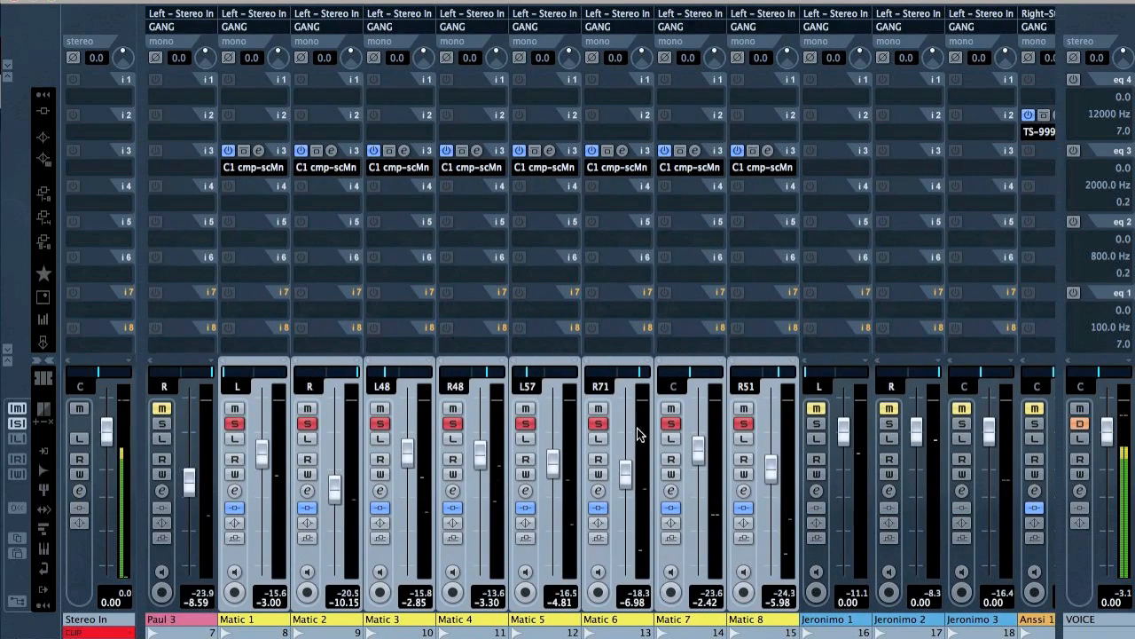
{"action": "left_click", "coordinate": [599, 424]}
Solo the eight selected yellow vocalist channels and bypass the C1 cmp-scMn insert on each of them
{"action": "left_click_drag", "start_coordinate": [359, 635], "coordinate": [239, 635]}
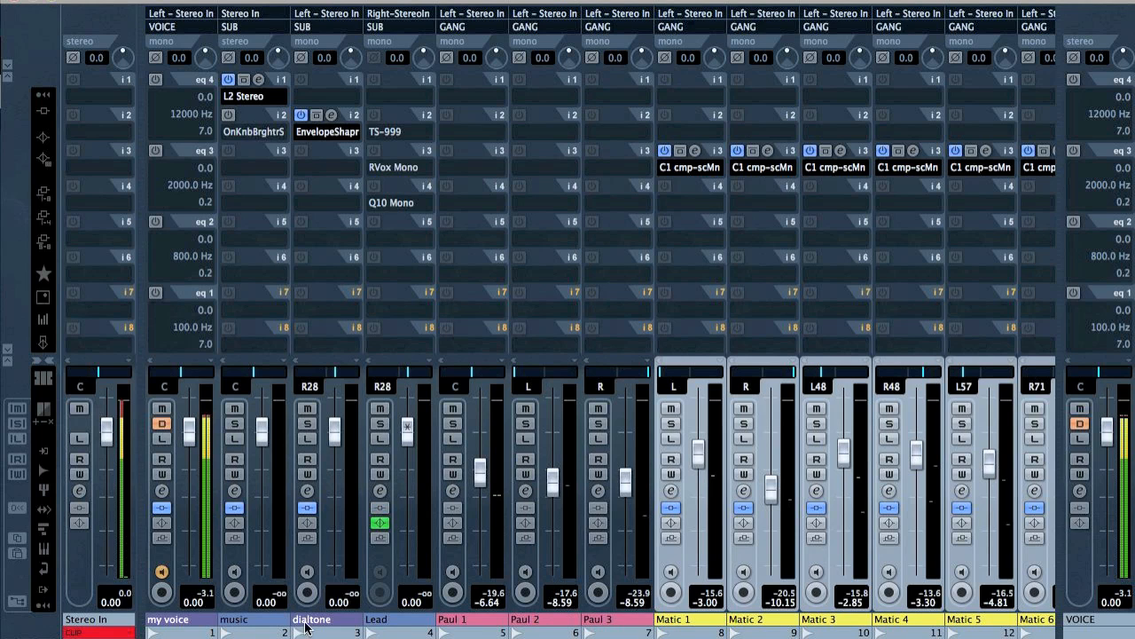
{"action": "left_click_drag", "start_coordinate": [310, 638], "coordinate": [552, 638]}
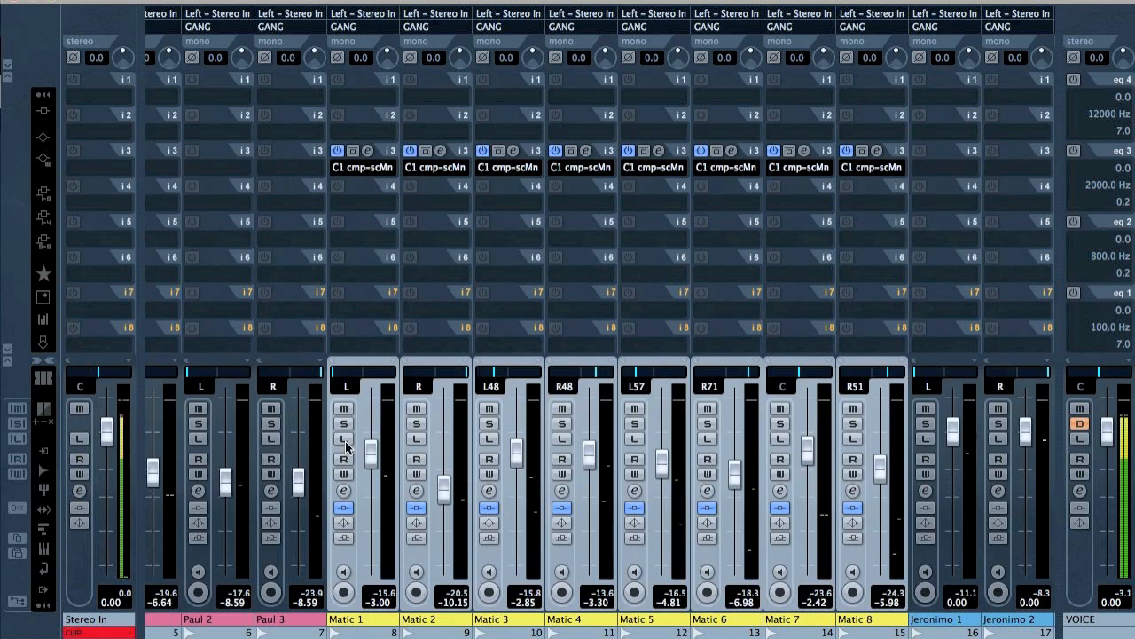
{"action": "left_click", "coordinate": [345, 424]}
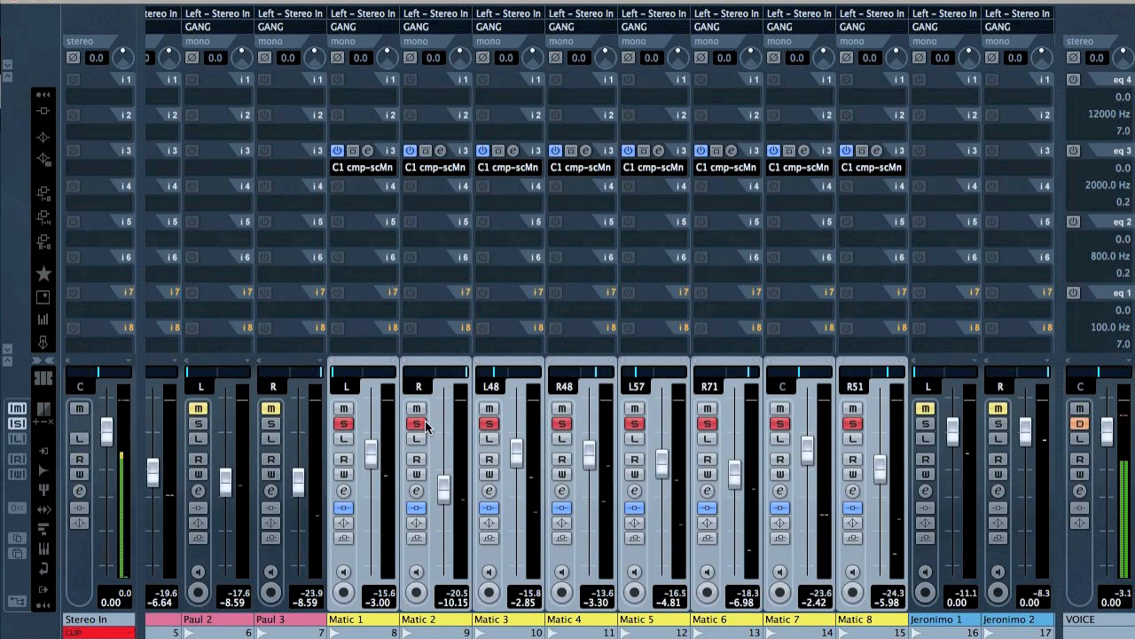
{"action": "left_click", "coordinate": [344, 507]}
{"action": "left_click", "coordinate": [417, 509]}
{"action": "left_click", "coordinate": [489, 507]}
{"action": "left_click", "coordinate": [562, 507]}
{"action": "left_click", "coordinate": [634, 507]}
{"action": "left_click", "coordinate": [707, 507]}
{"action": "left_click", "coordinate": [780, 507]}
{"action": "left_click", "coordinate": [853, 508]}
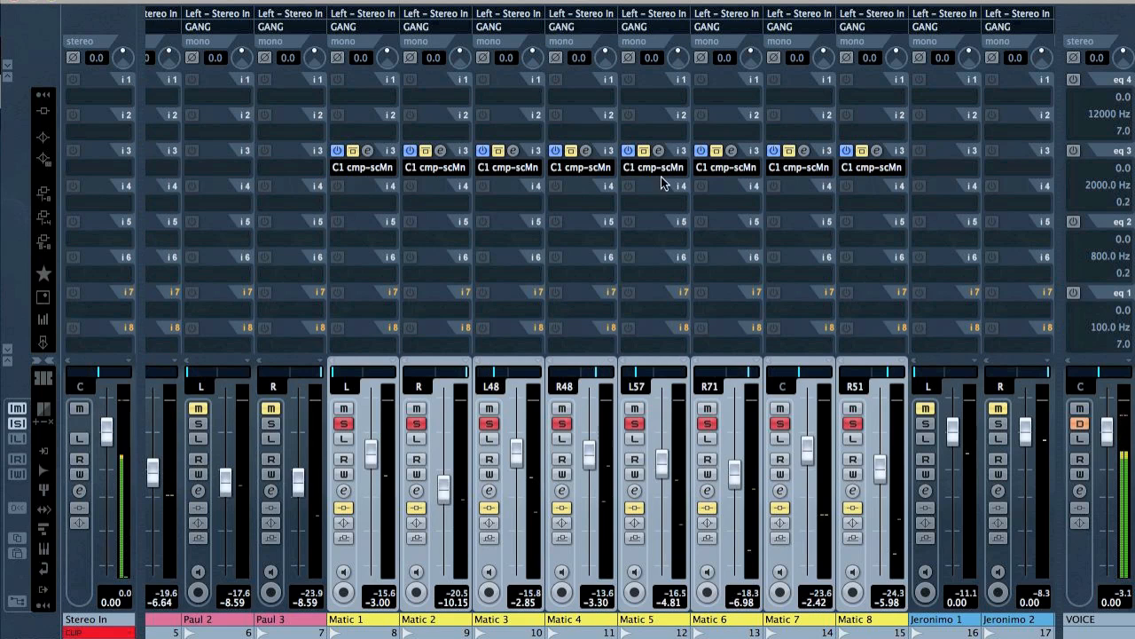
Examine the C1 compressor settings on the first yellow channel, and compare all eight takes with their inserts active and bypassed
{"action": "left_click", "coordinate": [367, 151]}
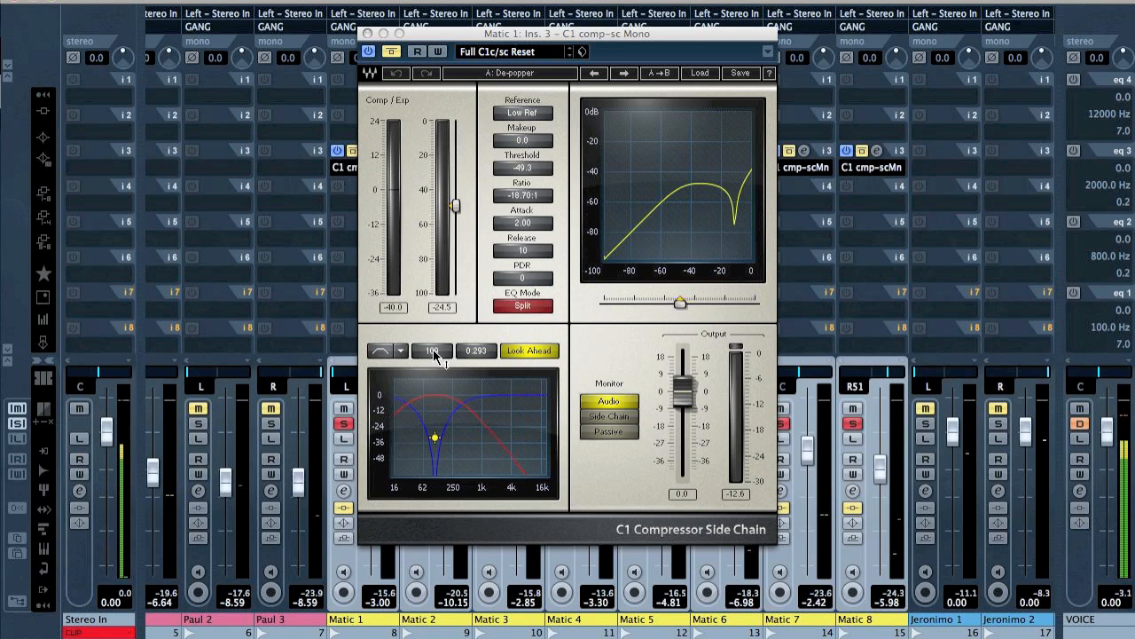
{"action": "left_click", "coordinate": [367, 34]}
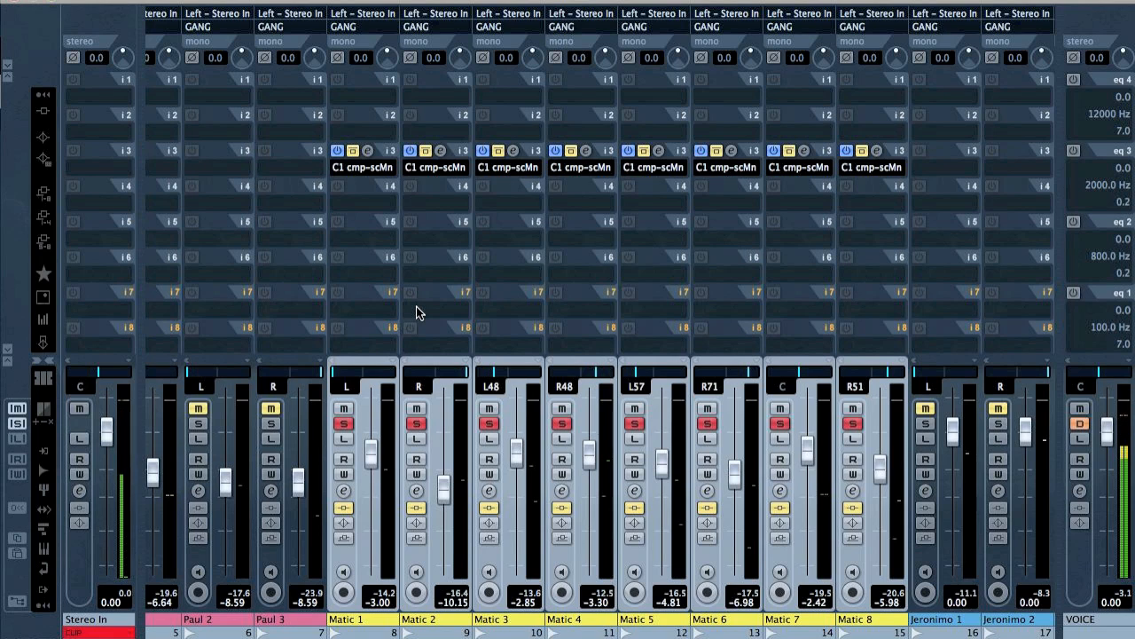
{"action": "left_click", "coordinate": [348, 508]}
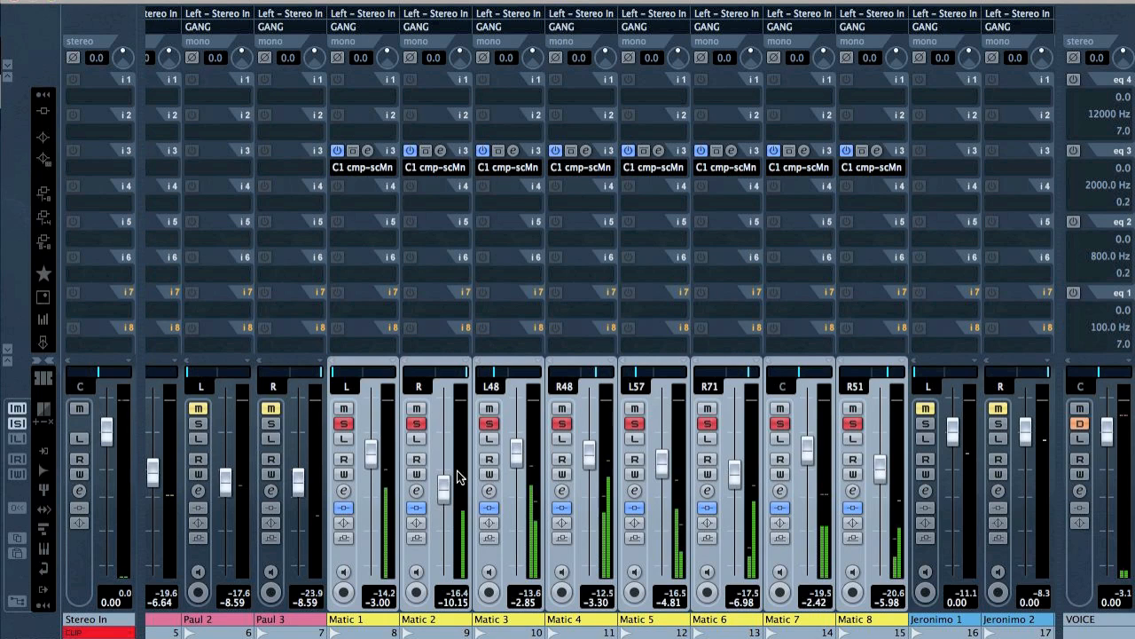
{"action": "left_click", "coordinate": [344, 507]}
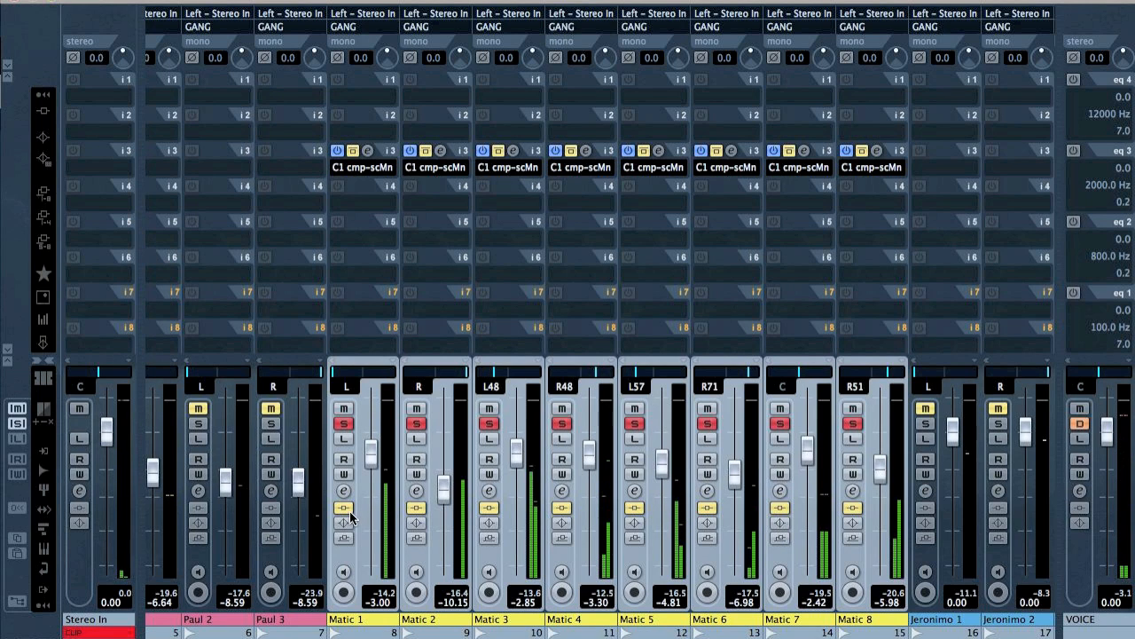
{"action": "left_click", "coordinate": [343, 510]}
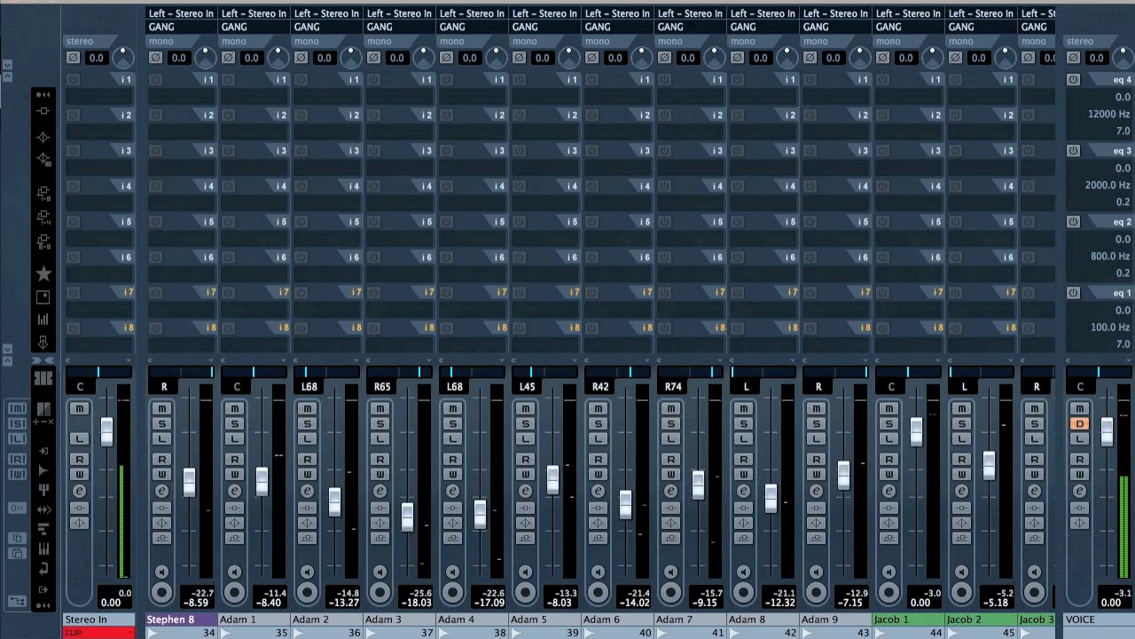
Look over the panning, insert effects and levels across all the vocal channels in the mixer, through to the GANG group
{"action": "scroll", "coordinate": [600, 355], "scroll_direction": "right", "scroll_amount": 3}
{"action": "scroll", "coordinate": [599, 355], "scroll_direction": "left", "scroll_amount": 6}
{"action": "scroll", "coordinate": [600, 355], "scroll_direction": "right", "scroll_amount": 4}
{"action": "scroll", "coordinate": [600, 354], "scroll_direction": "right", "scroll_amount": 2}
{"action": "scroll", "coordinate": [600, 355], "scroll_direction": "left", "scroll_amount": 10}
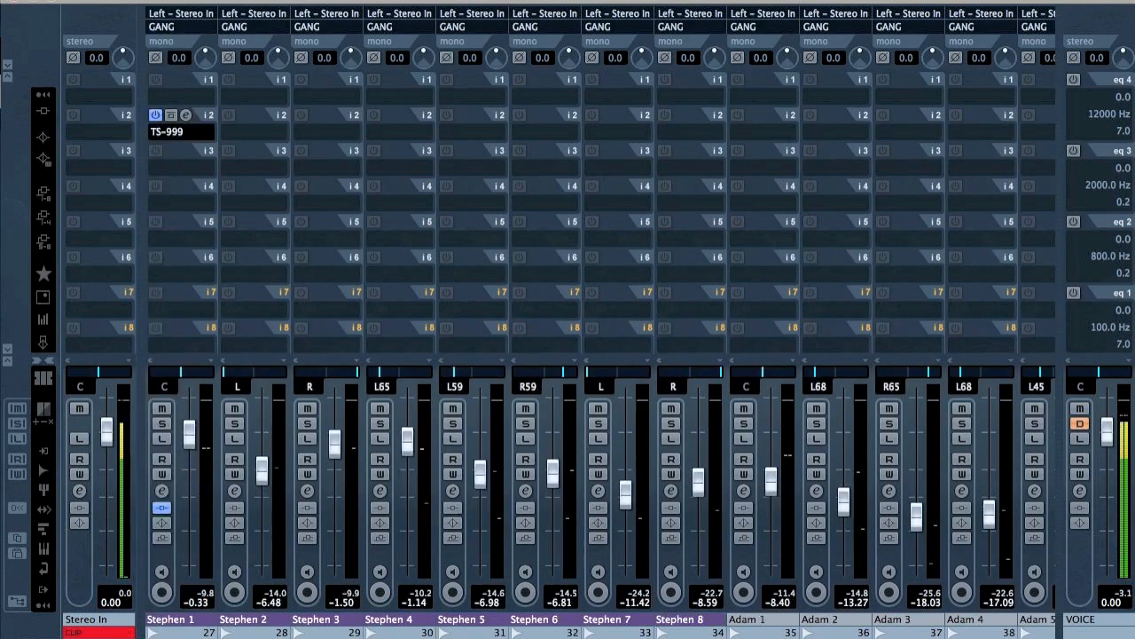
{"action": "scroll", "coordinate": [600, 355], "scroll_direction": "left", "scroll_amount": 4}
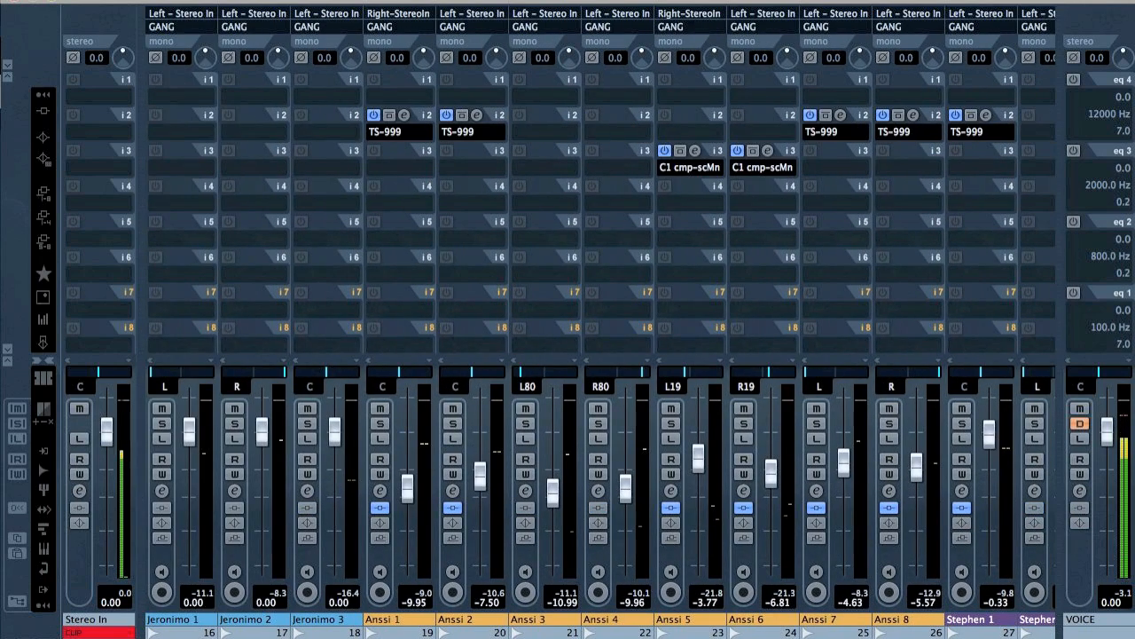
{"action": "scroll", "coordinate": [600, 354], "scroll_direction": "left", "scroll_amount": 1}
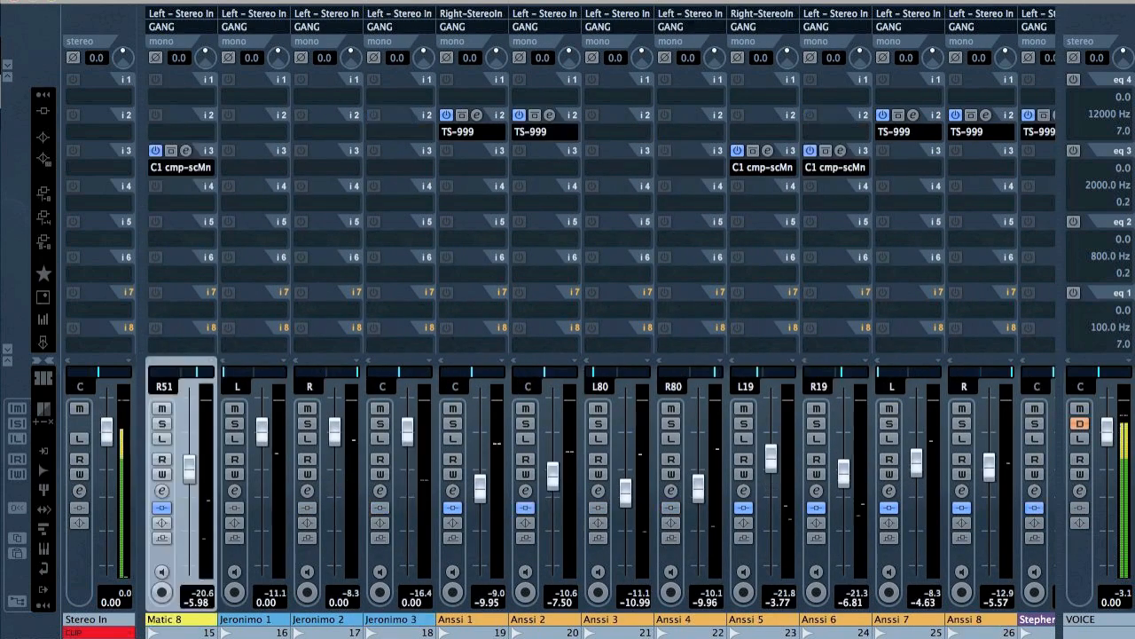
{"action": "scroll", "coordinate": [283, 633], "scroll_direction": "left", "scroll_amount": 12}
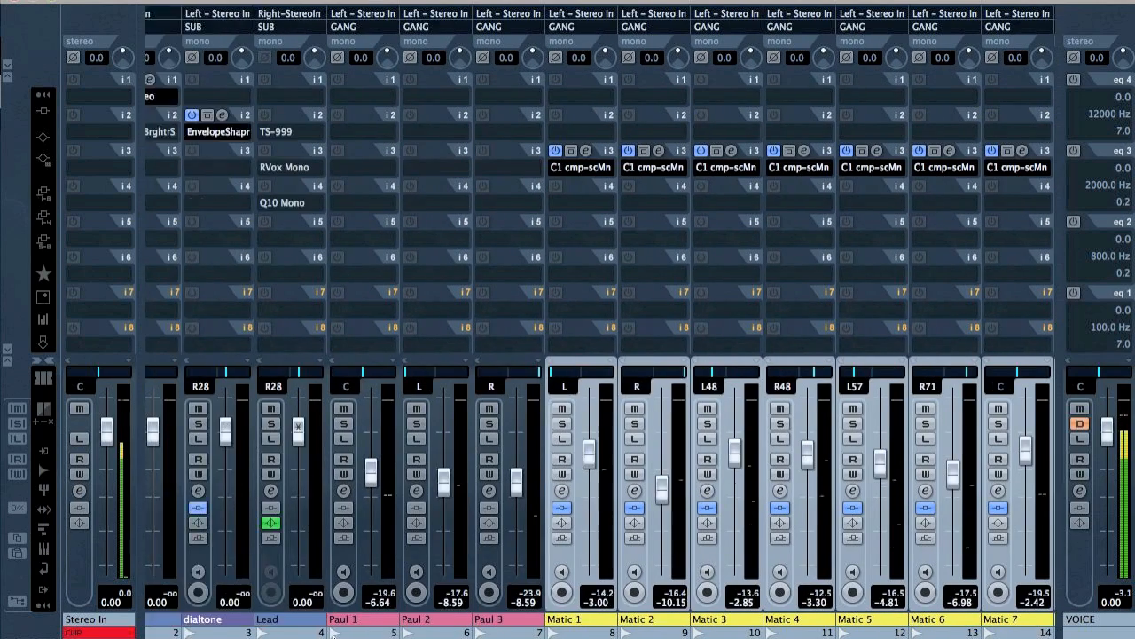
{"action": "scroll", "coordinate": [282, 633], "scroll_direction": "left", "scroll_amount": 3}
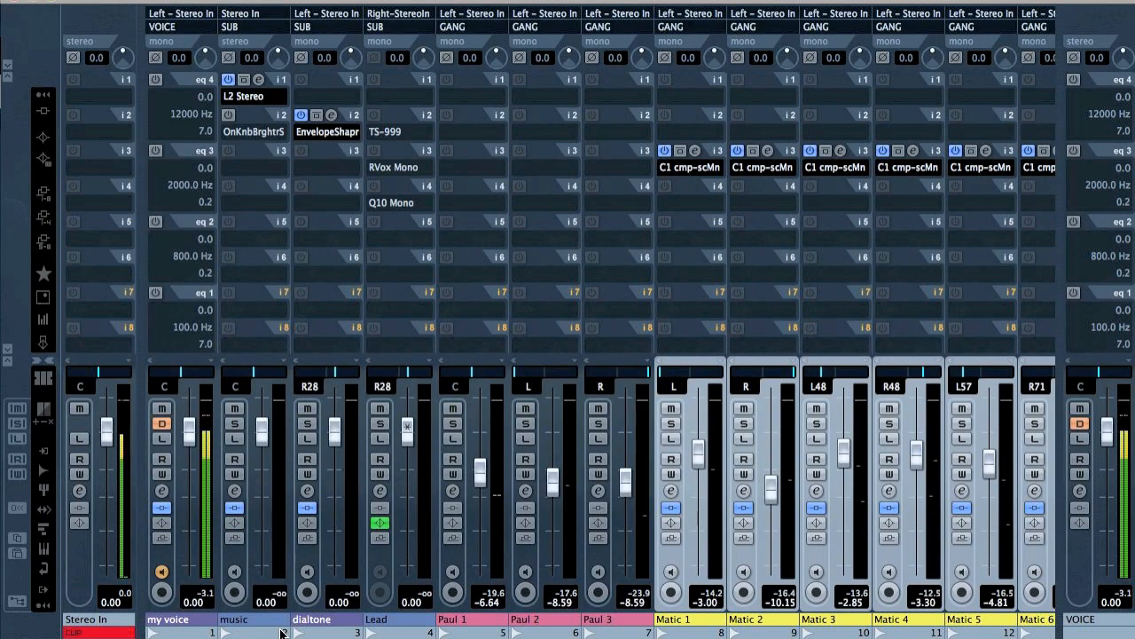
{"action": "scroll", "coordinate": [369, 632], "scroll_direction": "right", "scroll_amount": 1}
{"action": "scroll", "coordinate": [369, 631], "scroll_direction": "right", "scroll_amount": 20}
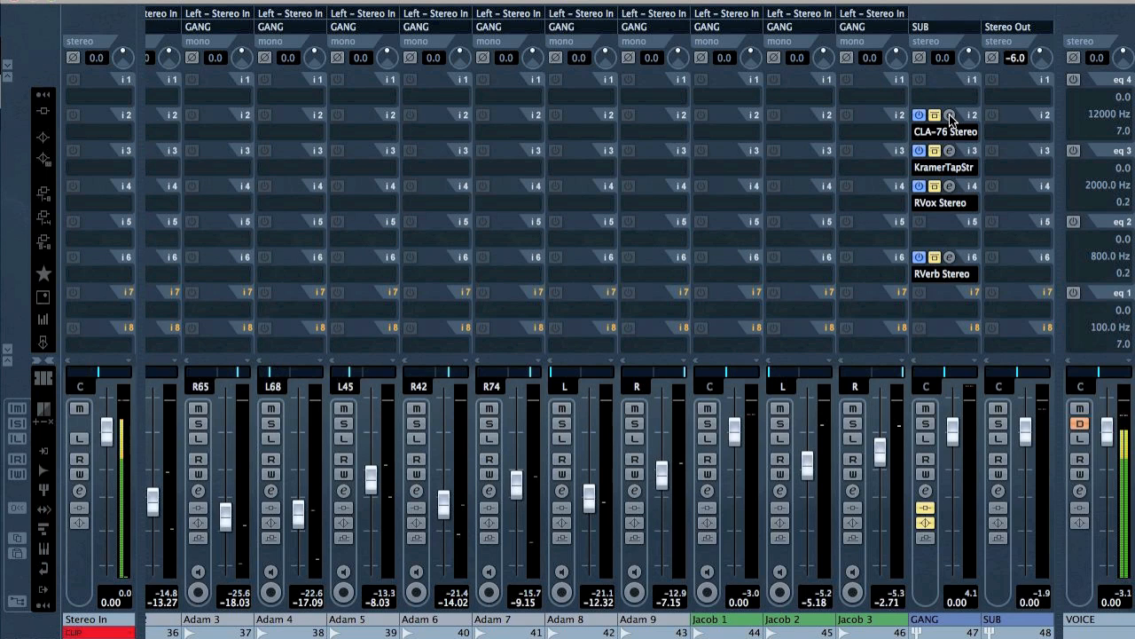
Select the GANG group channel, open its CLA-76 Stereo compressor settings, and return to the project's track view
{"action": "left_click", "coordinate": [941, 455]}
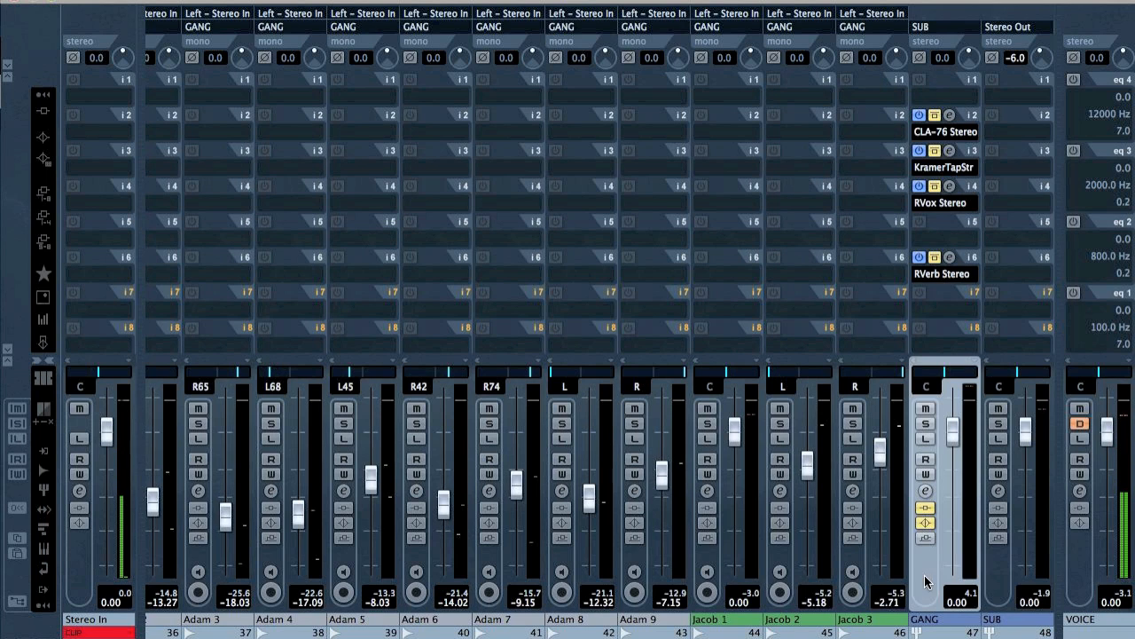
{"action": "left_click", "coordinate": [950, 115]}
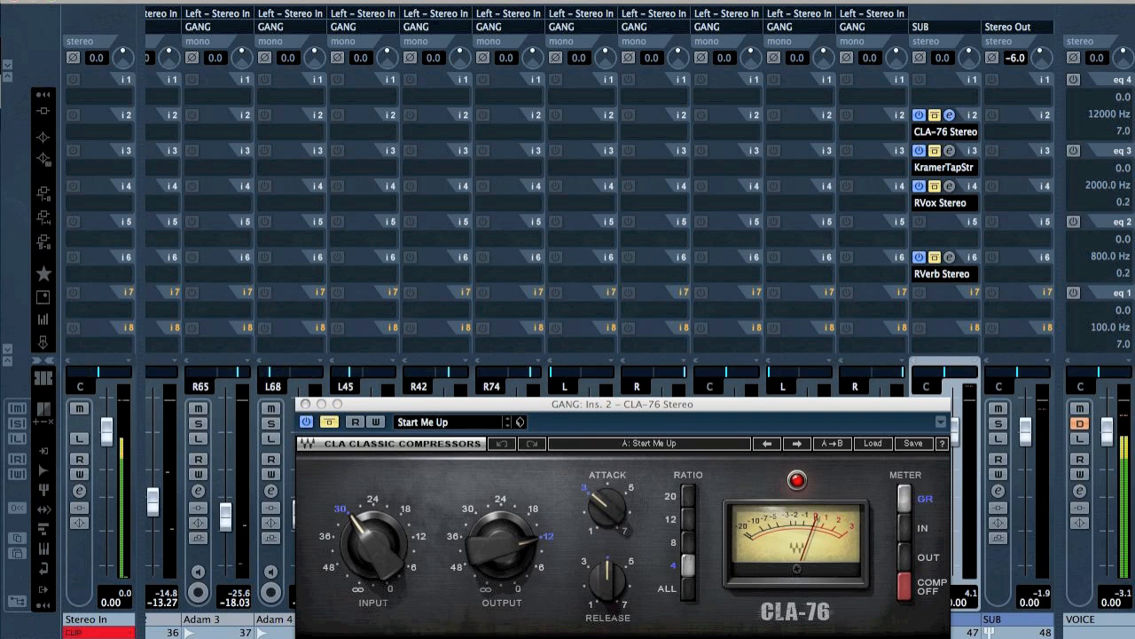
{"action": "left_click", "coordinate": [14, 1]}
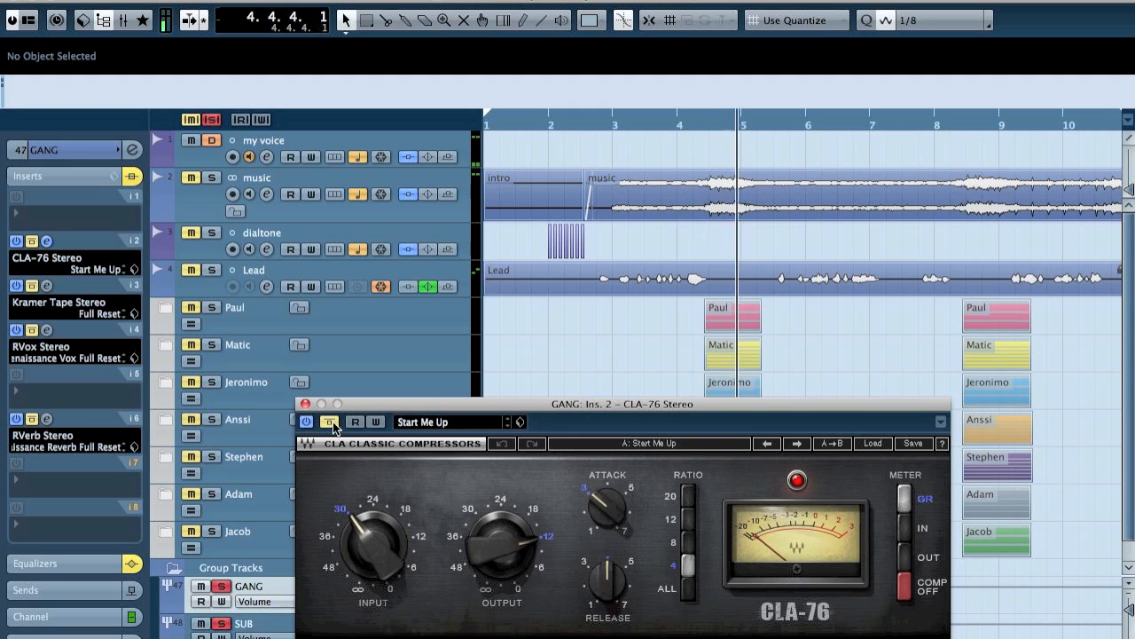
Compare the gang playback with the CLA-76 compressor bypassed and active, leaving the compressor active
{"action": "key", "text": "space"}
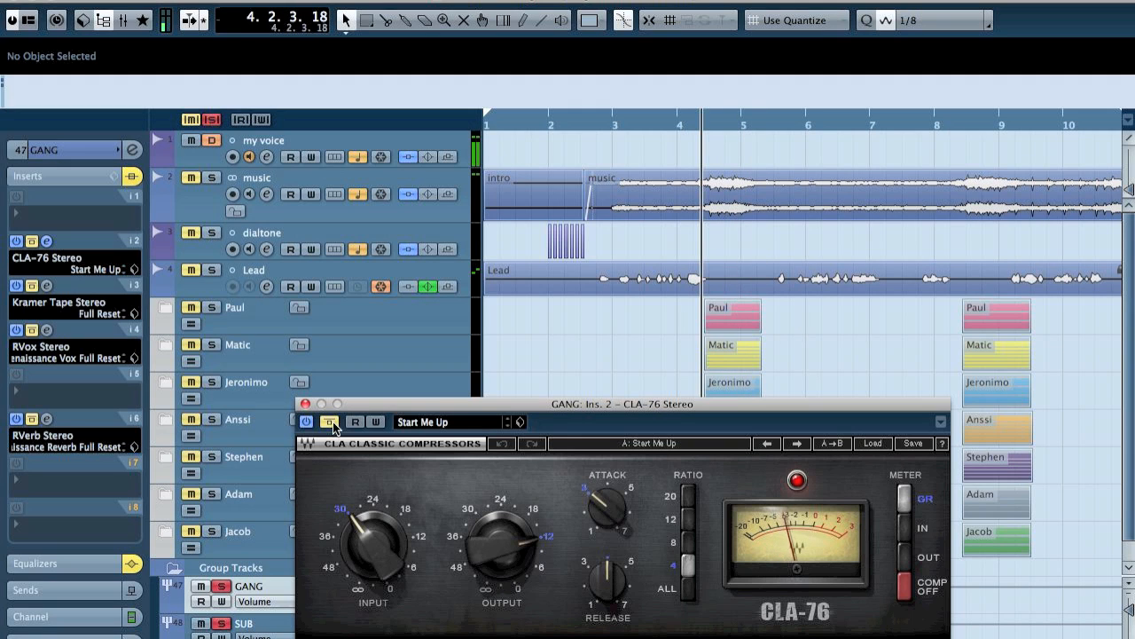
{"action": "left_click", "coordinate": [332, 427]}
{"action": "key", "text": "space"}
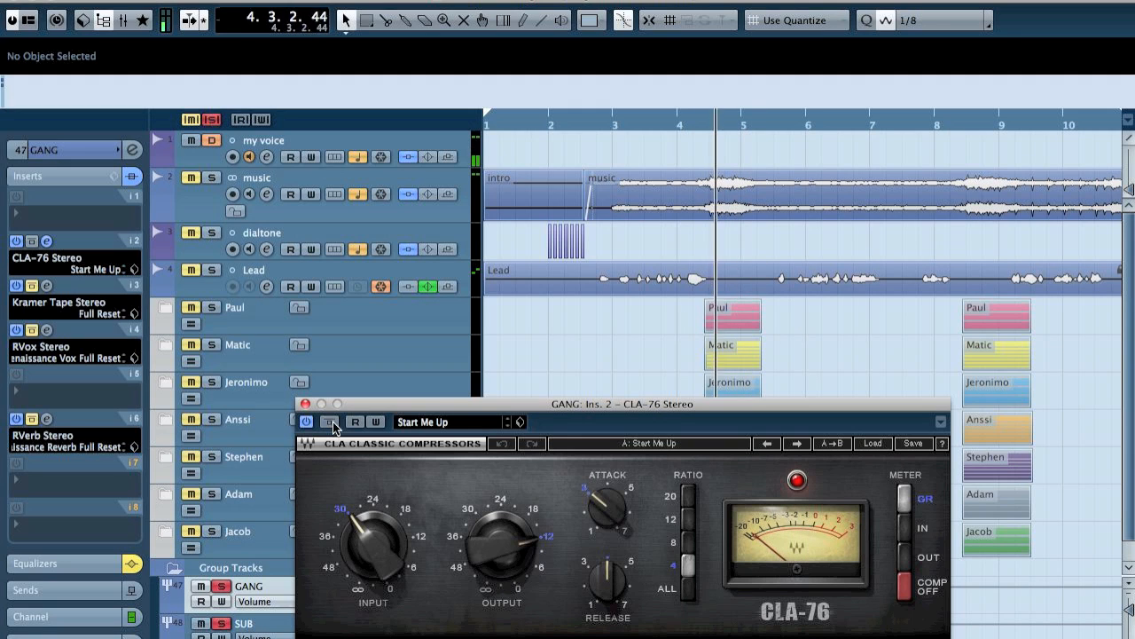
{"action": "left_click", "coordinate": [333, 426]}
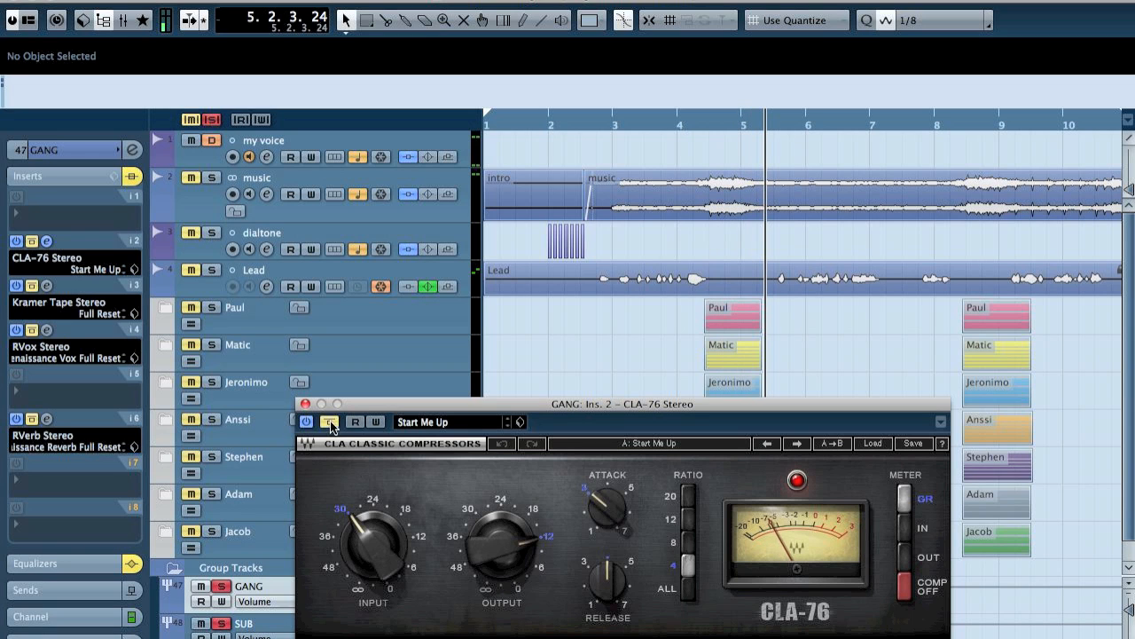
{"action": "left_click", "coordinate": [333, 424]}
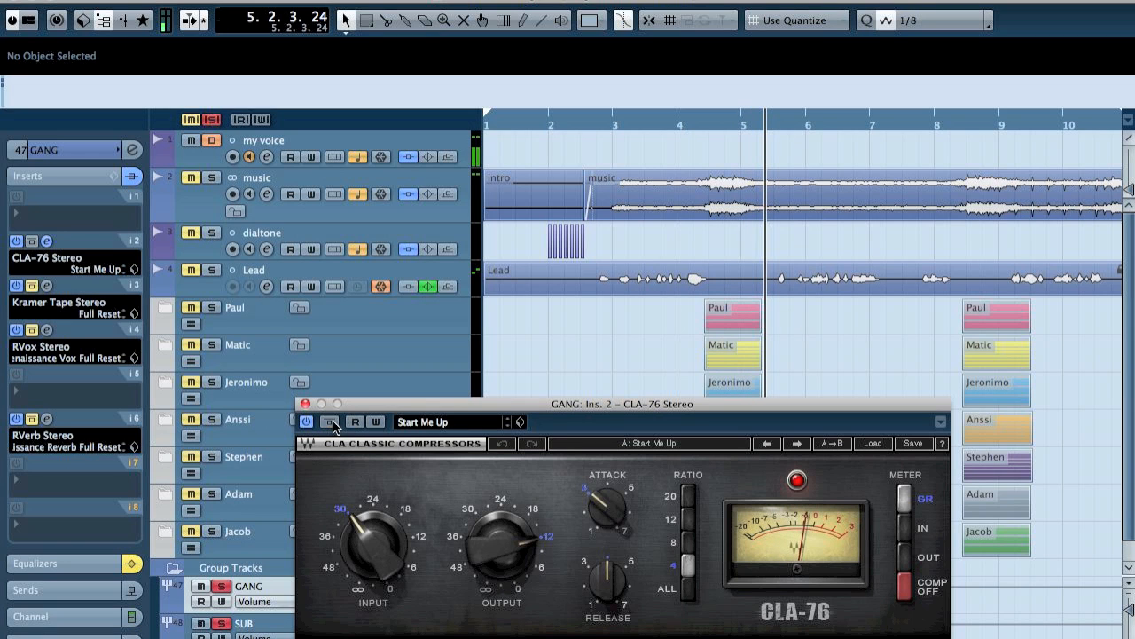
Examine the Kramer Tape Stereo insert on GANG, take it out of bypass, and close both open effect editors
{"action": "left_click", "coordinate": [47, 285]}
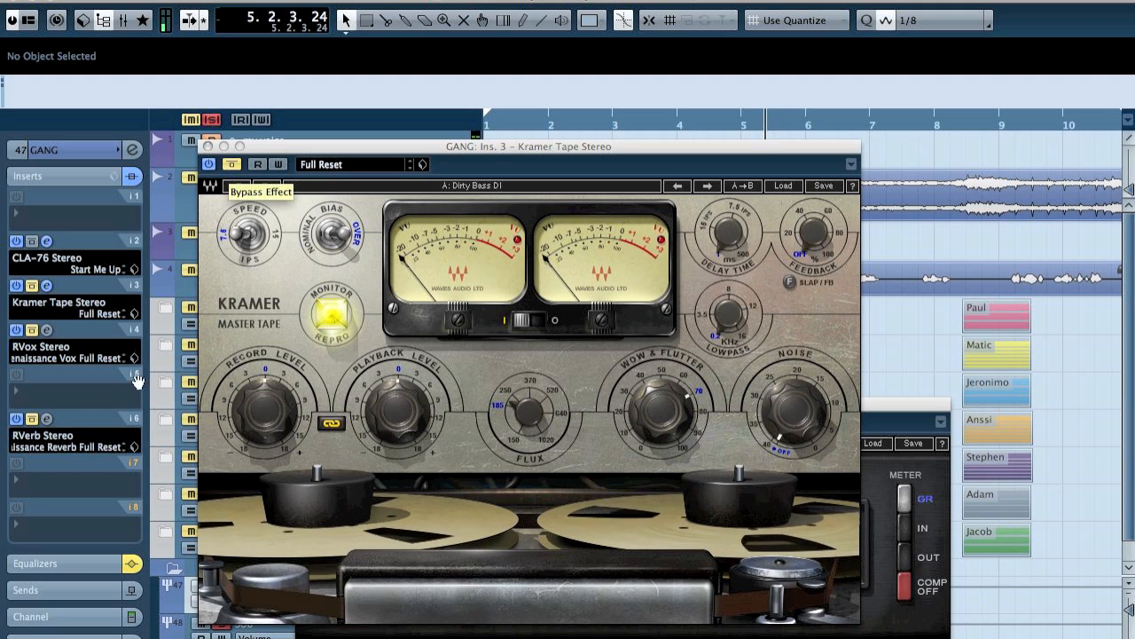
{"action": "left_click", "coordinate": [232, 165]}
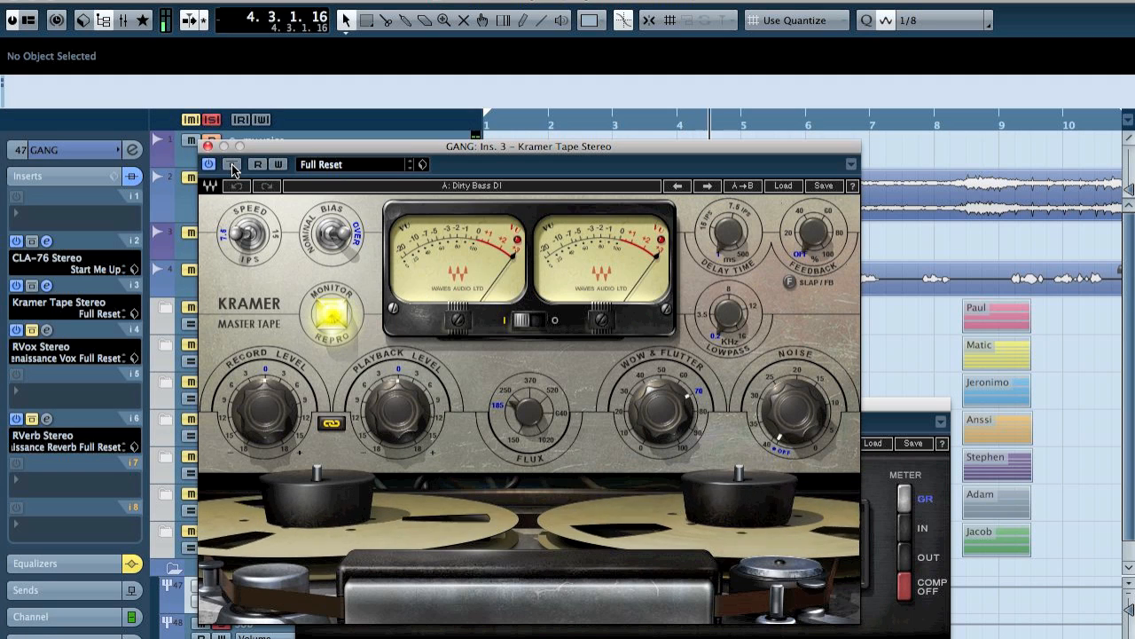
{"action": "left_click", "coordinate": [209, 147]}
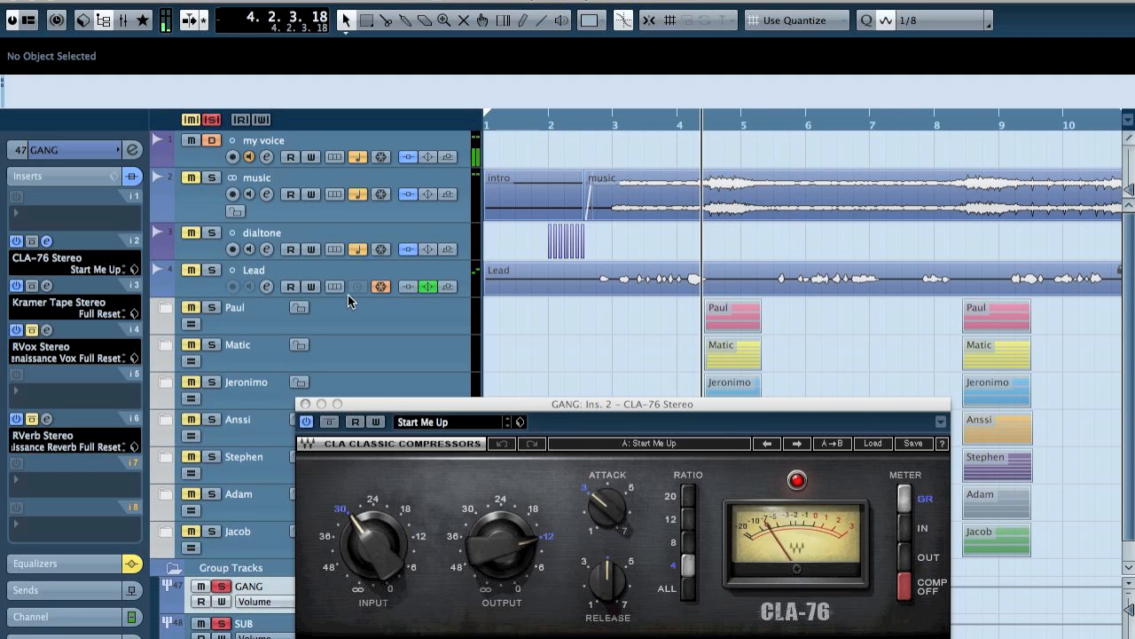
{"action": "left_click", "coordinate": [305, 404]}
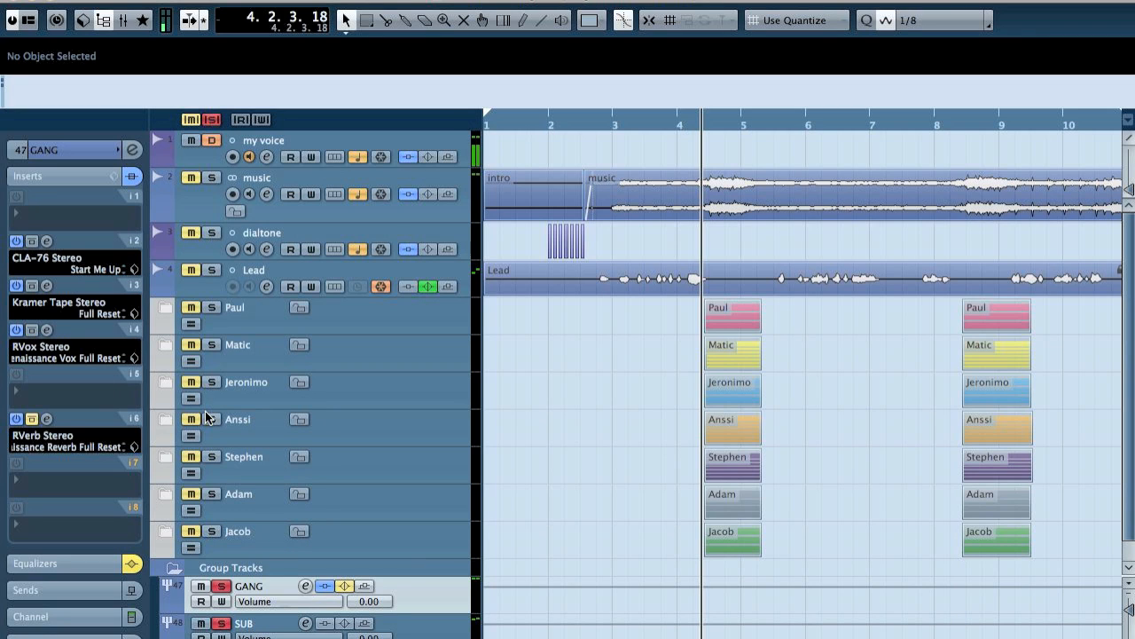
Take RVox Stereo on GANG out of bypass, examine its settings, and switch off the RVerb Stereo insert
{"action": "left_click", "coordinate": [47, 330]}
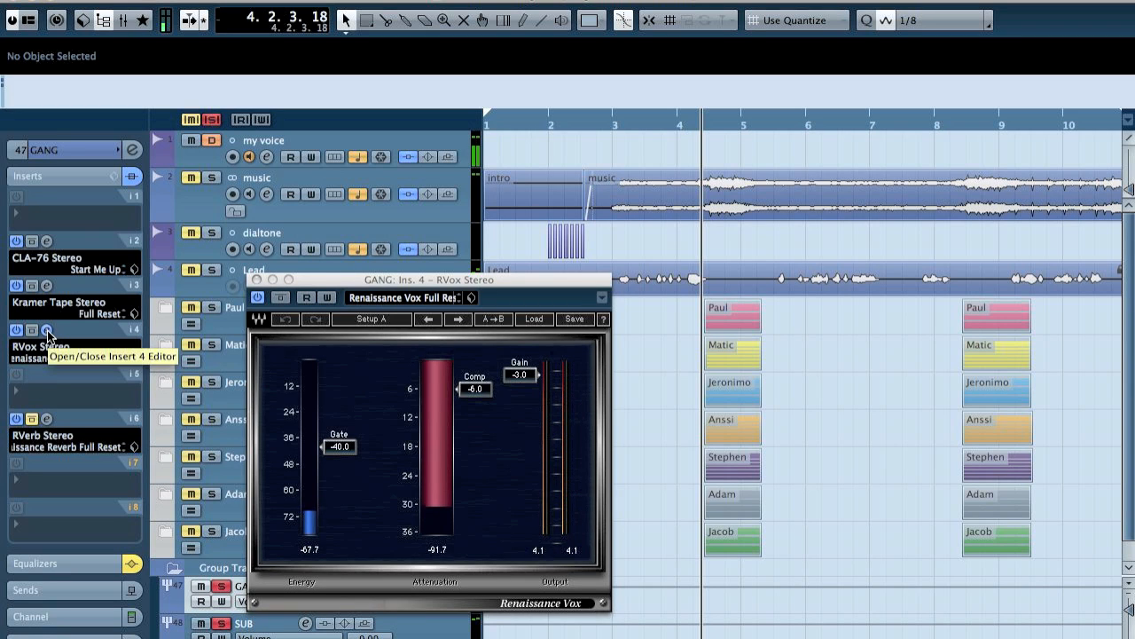
{"action": "left_click", "coordinate": [47, 330]}
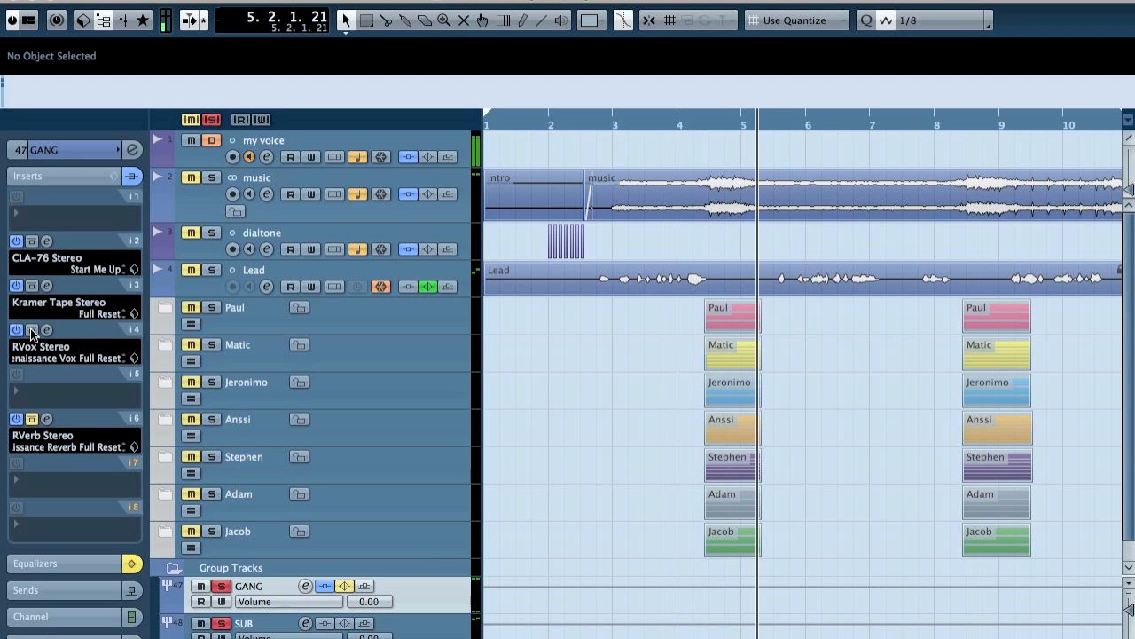
{"action": "left_click", "coordinate": [17, 419]}
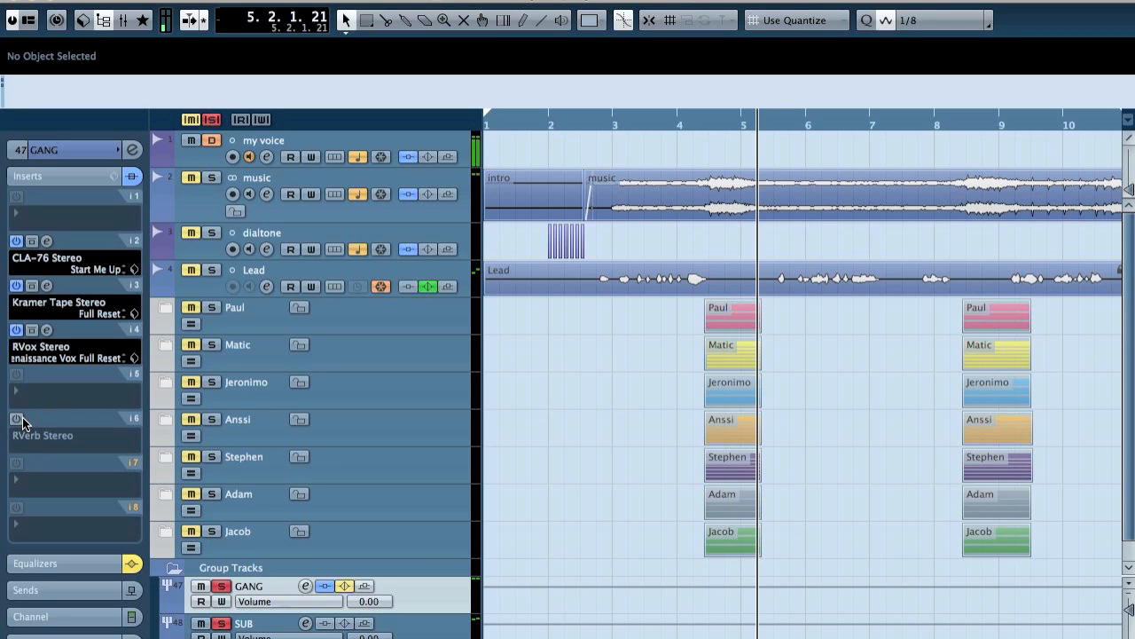
{"action": "key", "text": "space"}
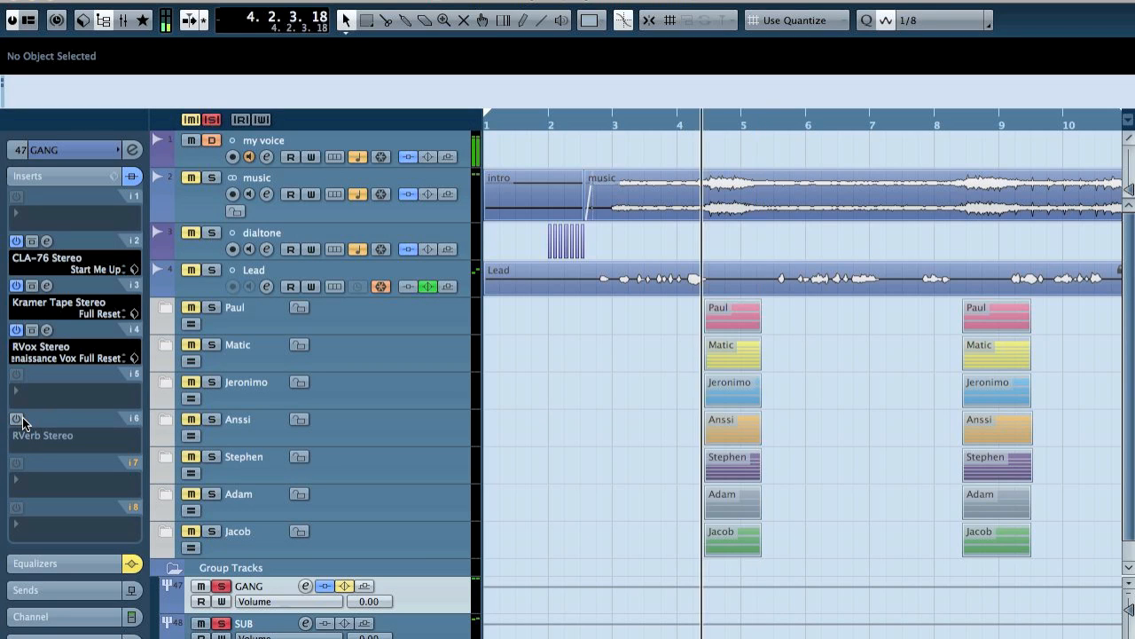
Clear the solos and compare the full mix from just before bar 3 with the GANG inserts bypassed and active
{"action": "left_click", "coordinate": [131, 177]}
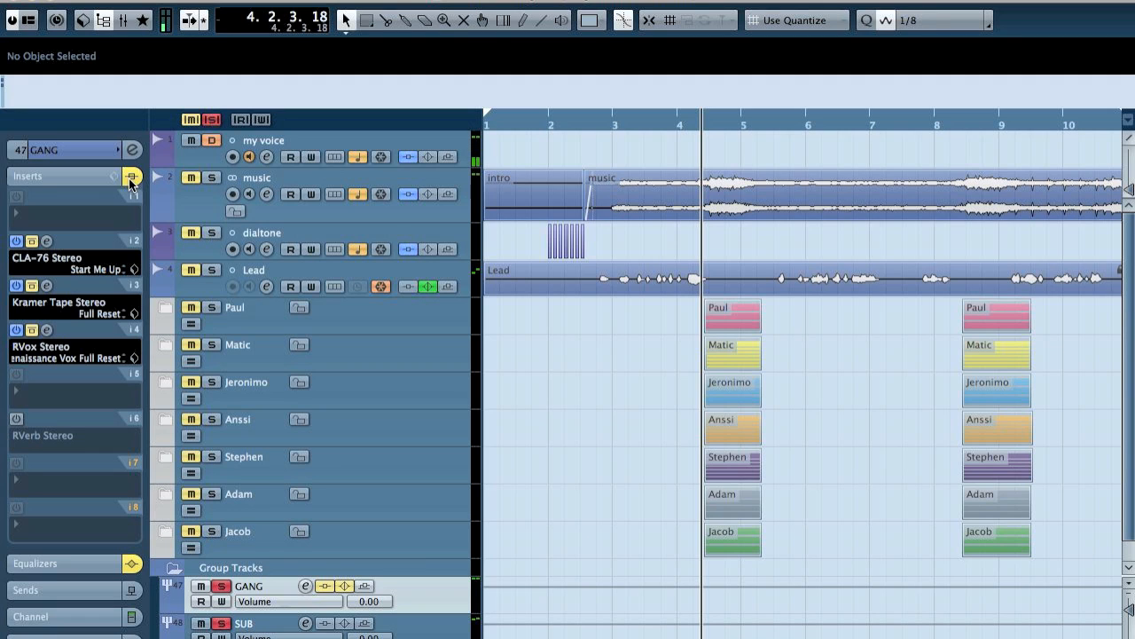
{"action": "left_click", "coordinate": [610, 135]}
{"action": "key", "text": "space"}
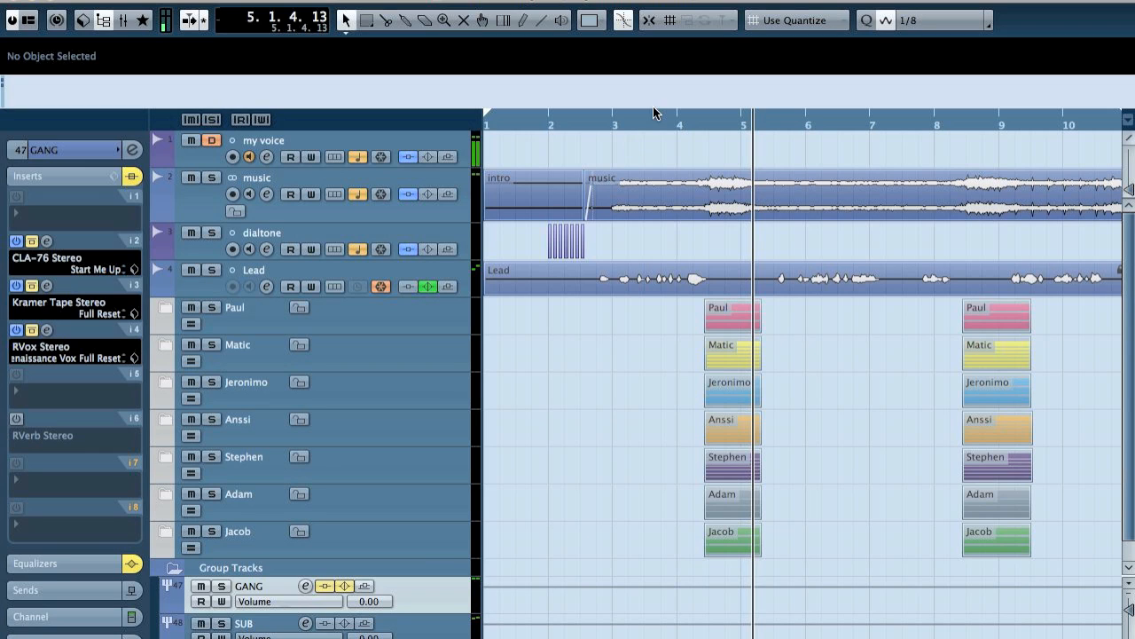
{"action": "left_click", "coordinate": [132, 176]}
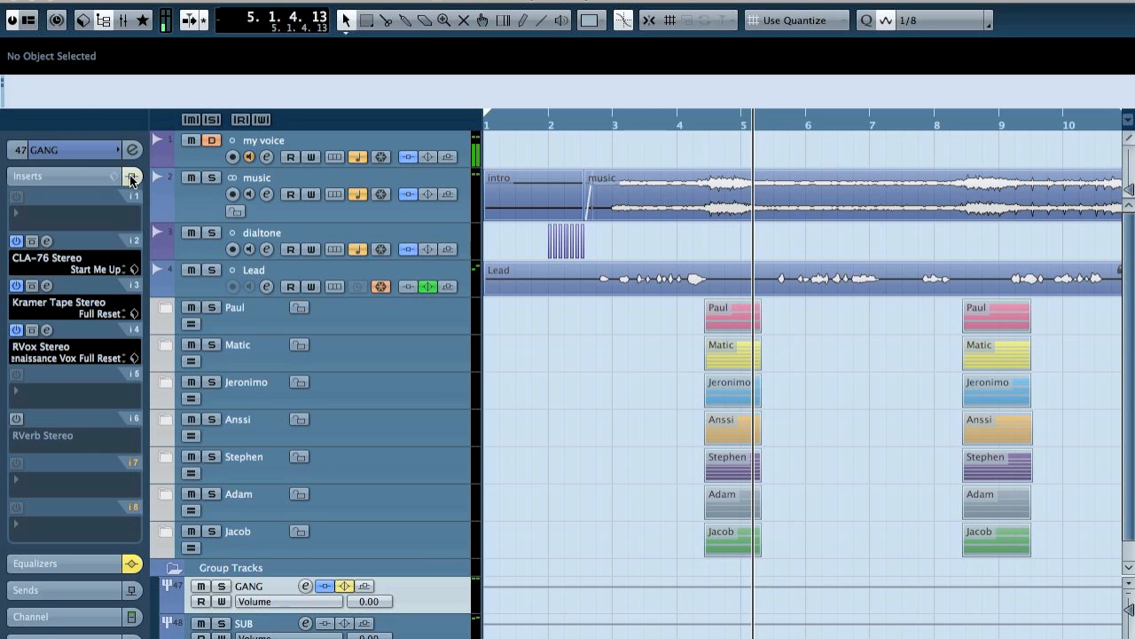
{"action": "left_click", "coordinate": [610, 121]}
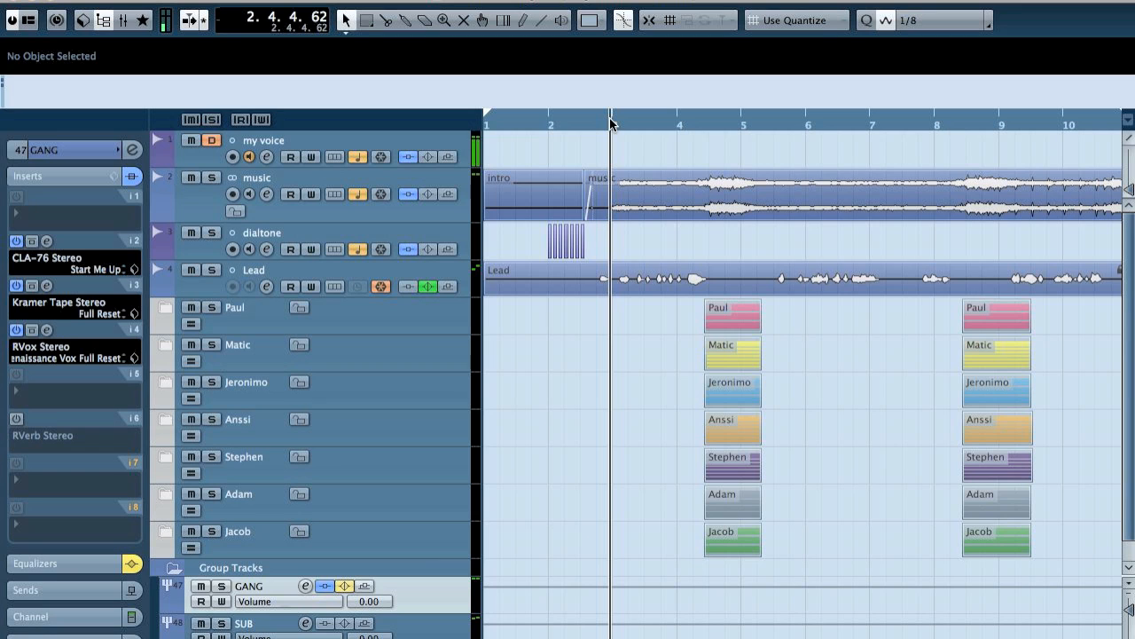
{"action": "key", "text": "space"}
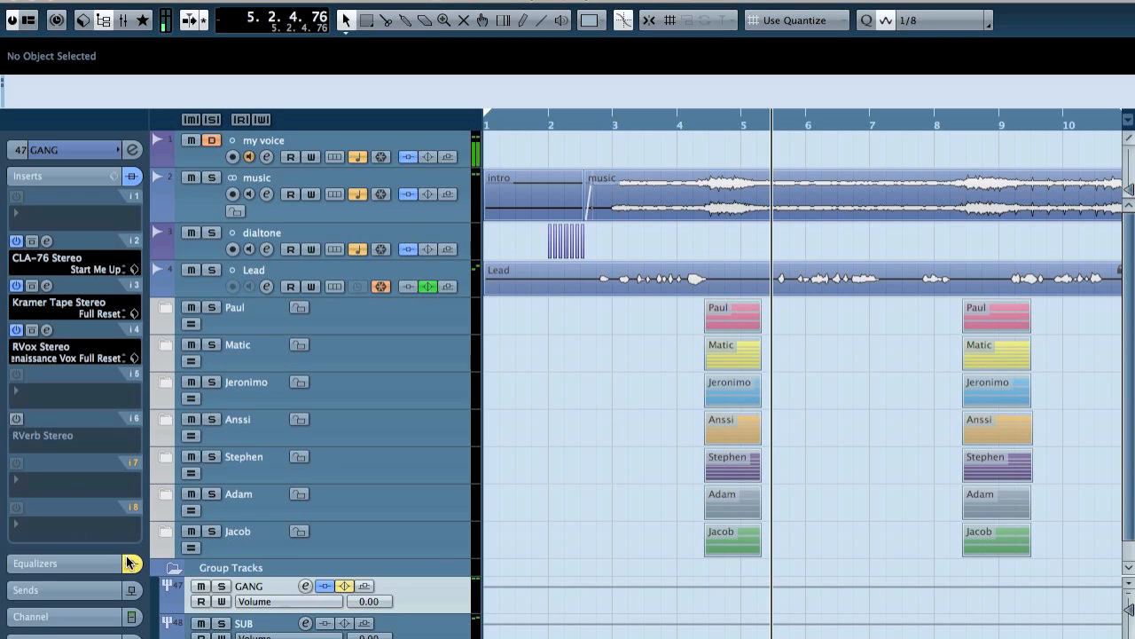
Switch the GANG group's RVerb Stereo insert back on, open its settings, and bypass the reverb
{"action": "left_click", "coordinate": [15, 418]}
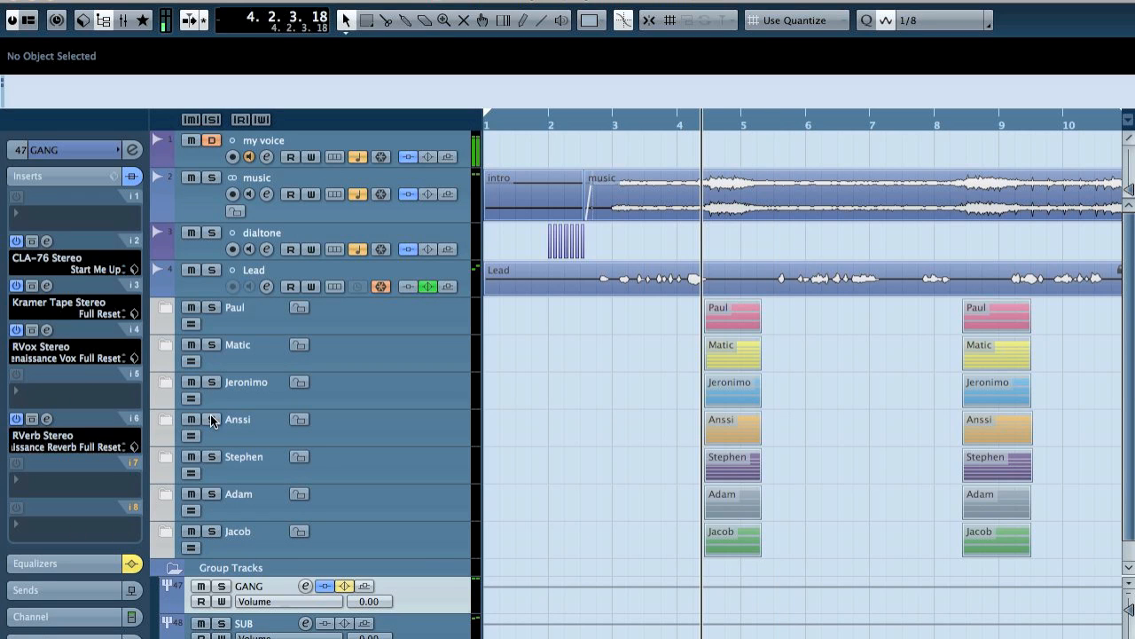
{"action": "left_click", "coordinate": [47, 418]}
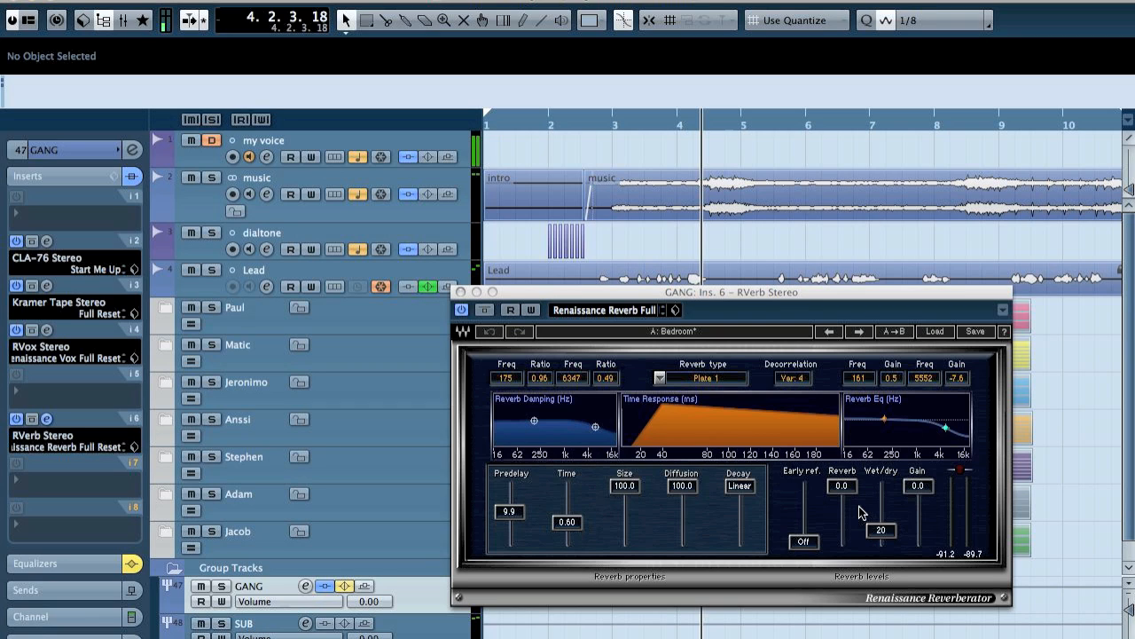
{"action": "left_click", "coordinate": [485, 310]}
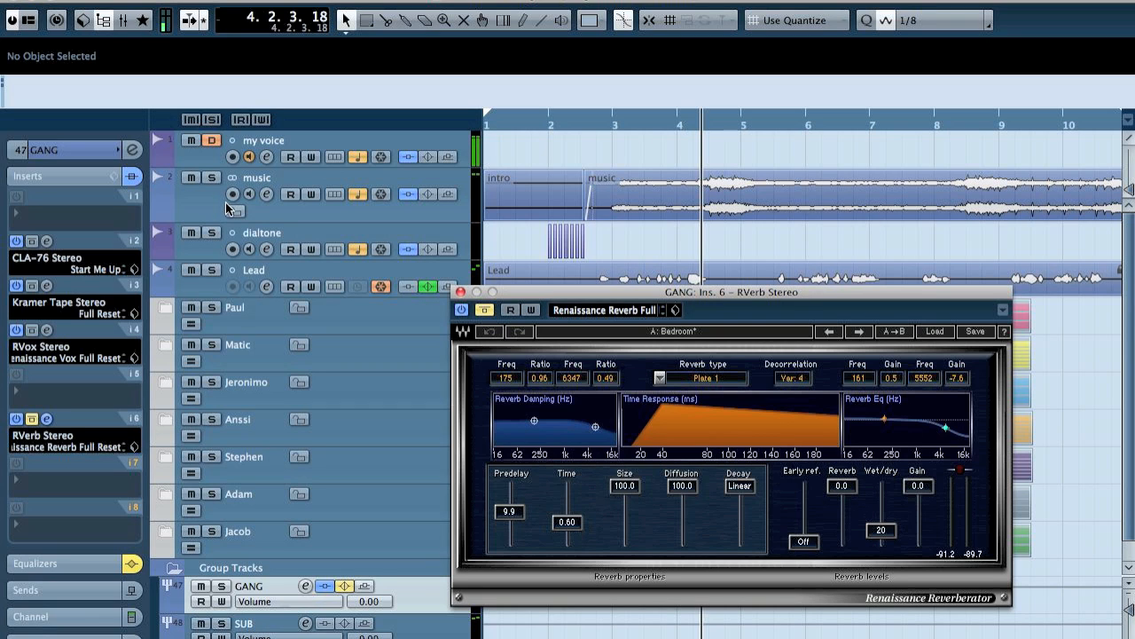
Solo the GANG group and compare its playback with RVerb bypassed and active, leaving the reverb active
{"action": "left_click", "coordinate": [221, 587]}
{"action": "key", "text": "space"}
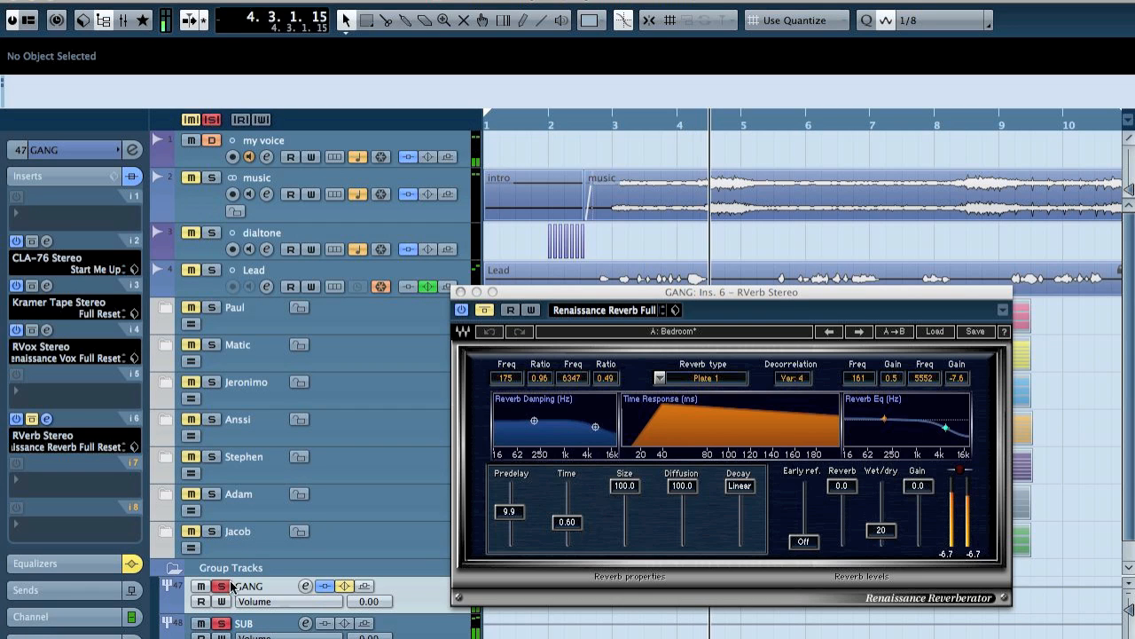
{"action": "key", "text": "space"}
{"action": "left_click", "coordinate": [485, 309]}
{"action": "key", "text": "space"}
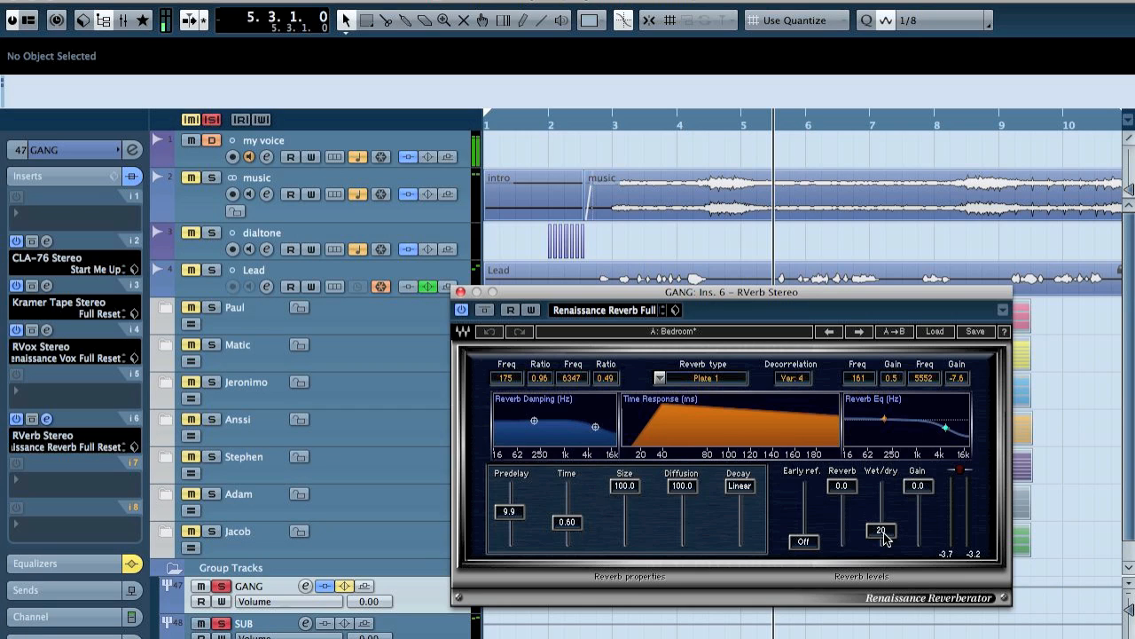
Audition the gang vocals with the RVerb wet/dry at 50, return it to 20, and close the reverb editor
{"action": "left_click_drag", "start_coordinate": [881, 535], "coordinate": [881, 521]}
{"action": "key", "text": "KP_Subtract"}
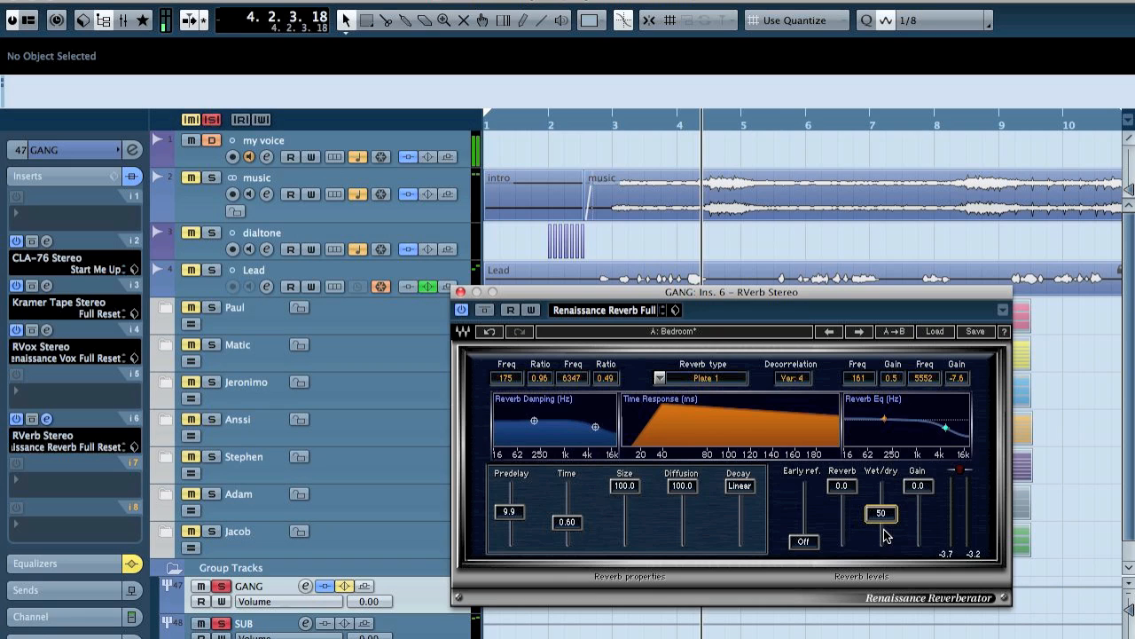
{"action": "key", "text": "space"}
{"action": "left_click_drag", "start_coordinate": [881, 518], "coordinate": [880, 529]}
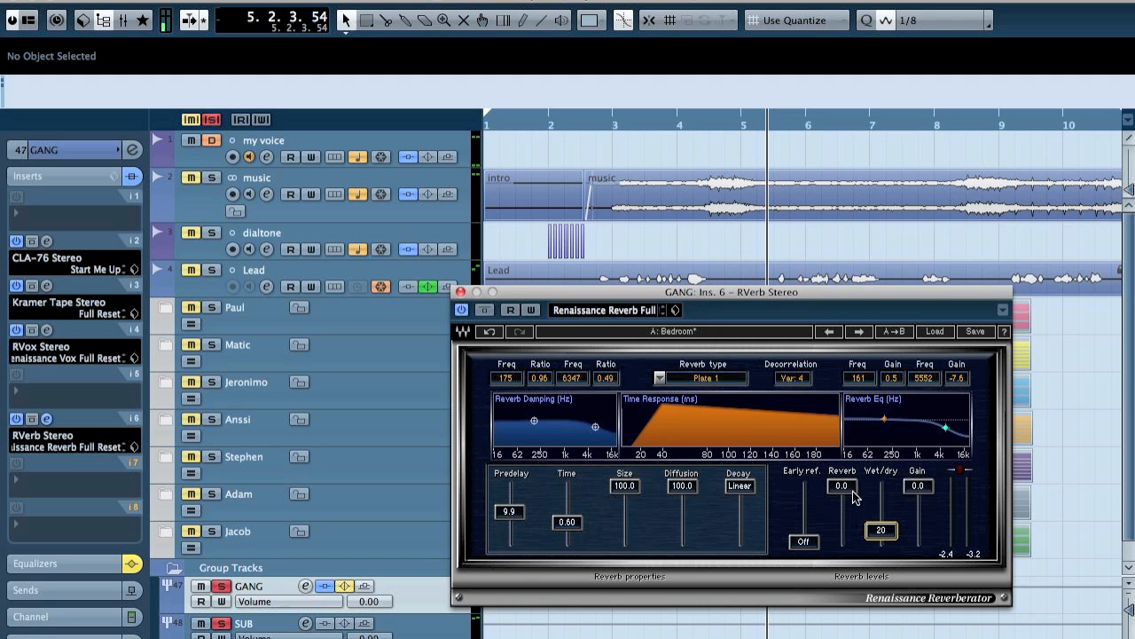
{"action": "left_click", "coordinate": [460, 293]}
Activate the GANG group's equalizer to check it, and bypass it again
{"action": "key", "text": "space"}
{"action": "left_click", "coordinate": [345, 586]}
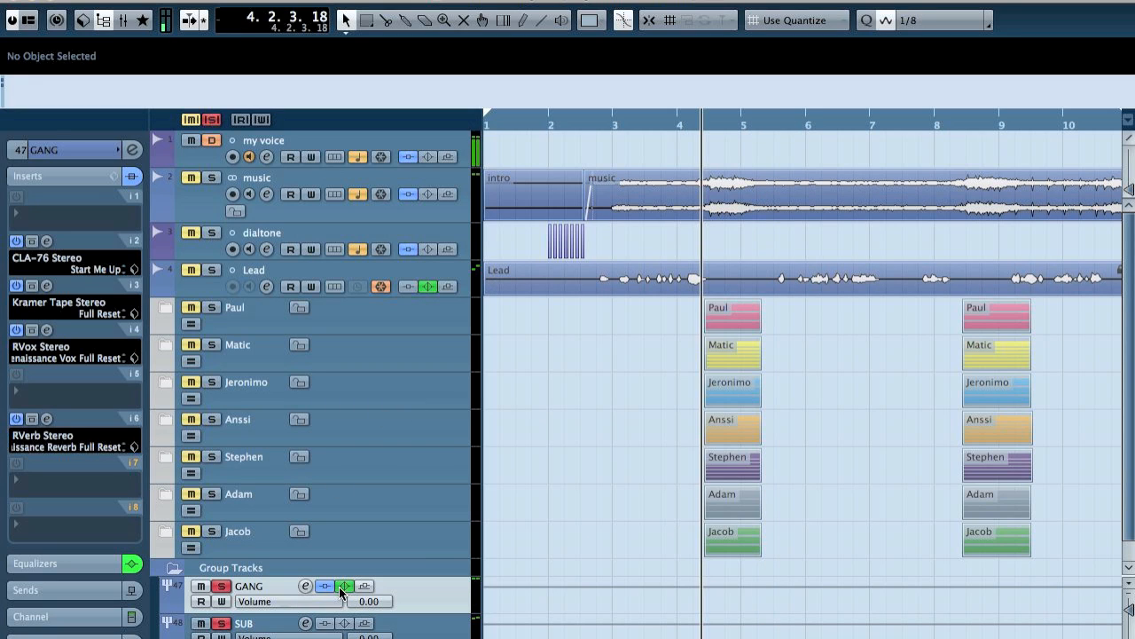
{"action": "left_click", "coordinate": [132, 563]}
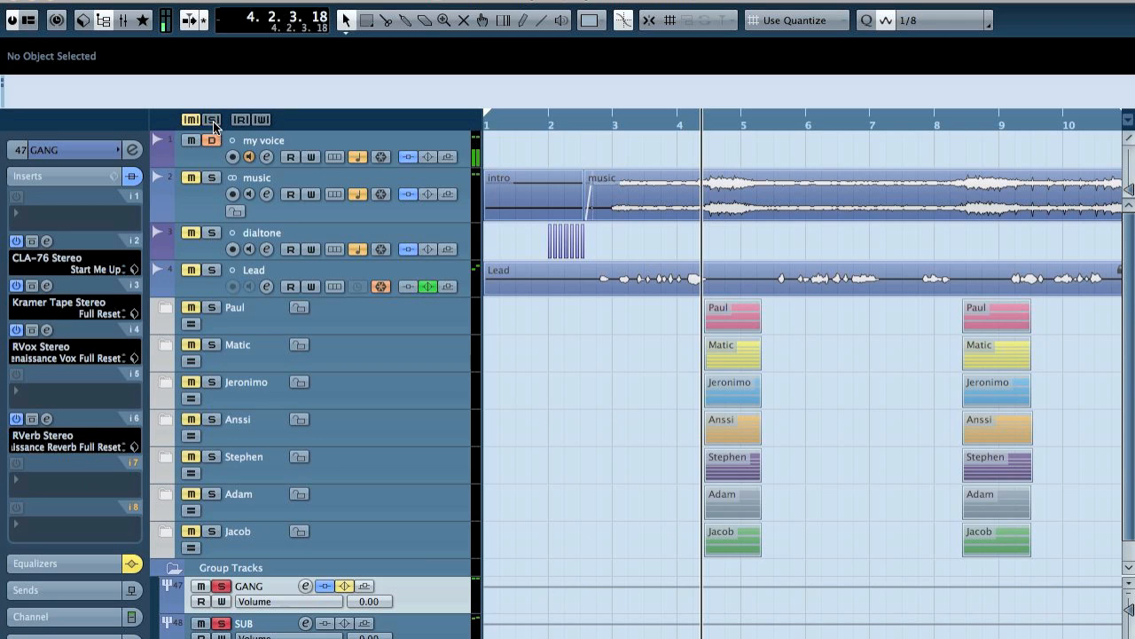
Clear all solos and audition the gang vocals within the full mix with the GANG equalizer bypassed
{"action": "double_click", "coordinate": [612, 121]}
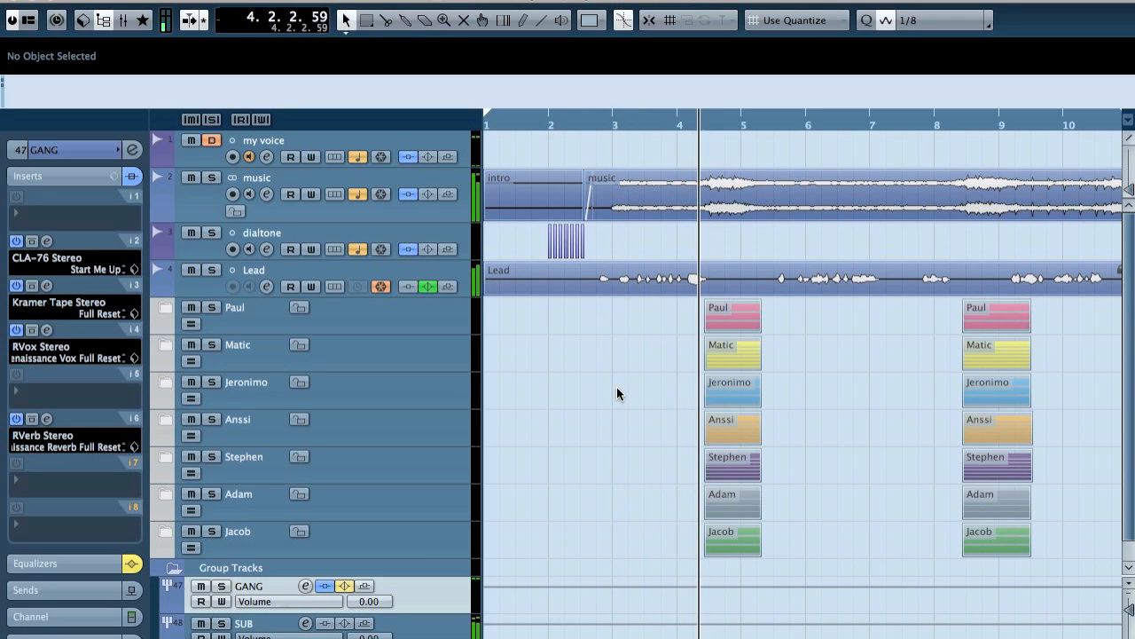
{"action": "key", "text": "space"}
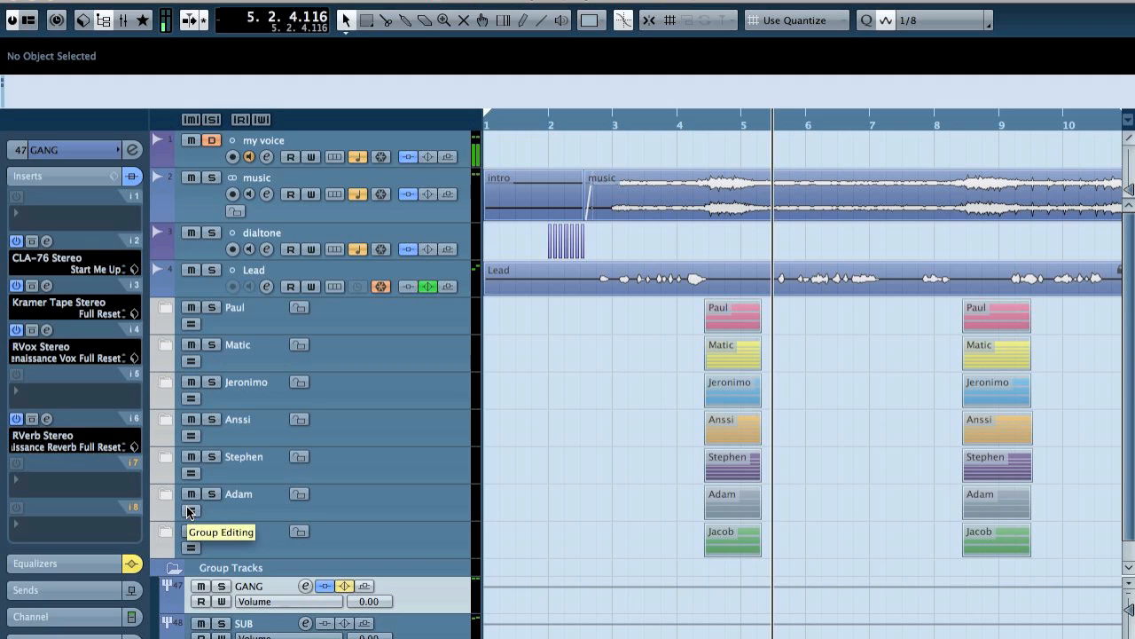
Open the GANG group's channel settings, activate its equalizer, and close the settings window
{"action": "left_click", "coordinate": [60, 559]}
{"action": "left_click", "coordinate": [100, 200]}
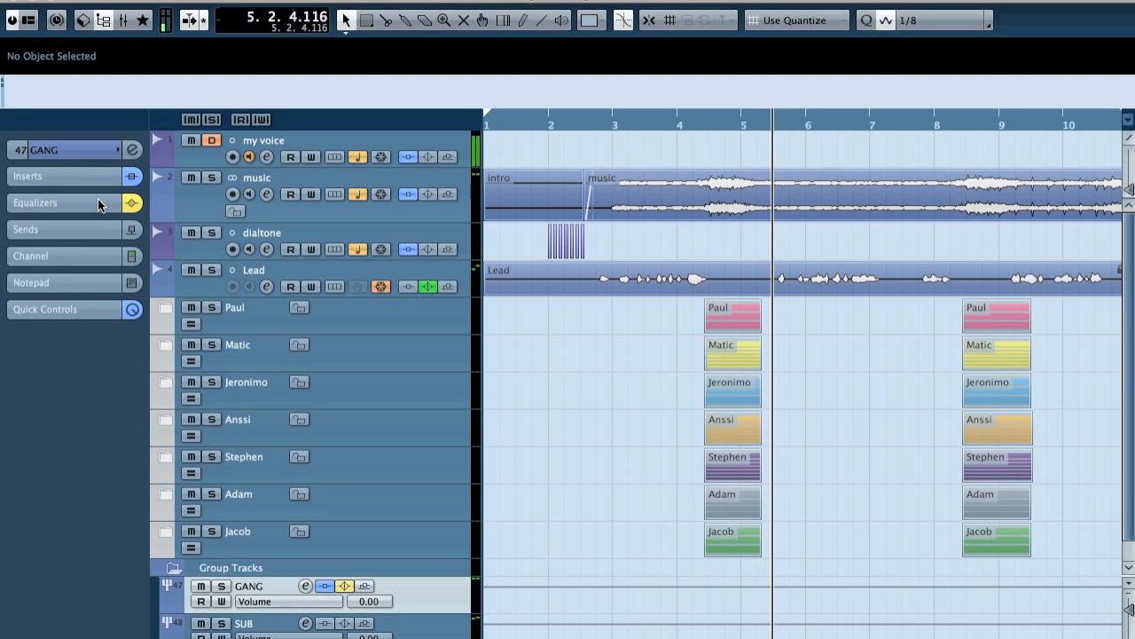
{"action": "left_click", "coordinate": [134, 150]}
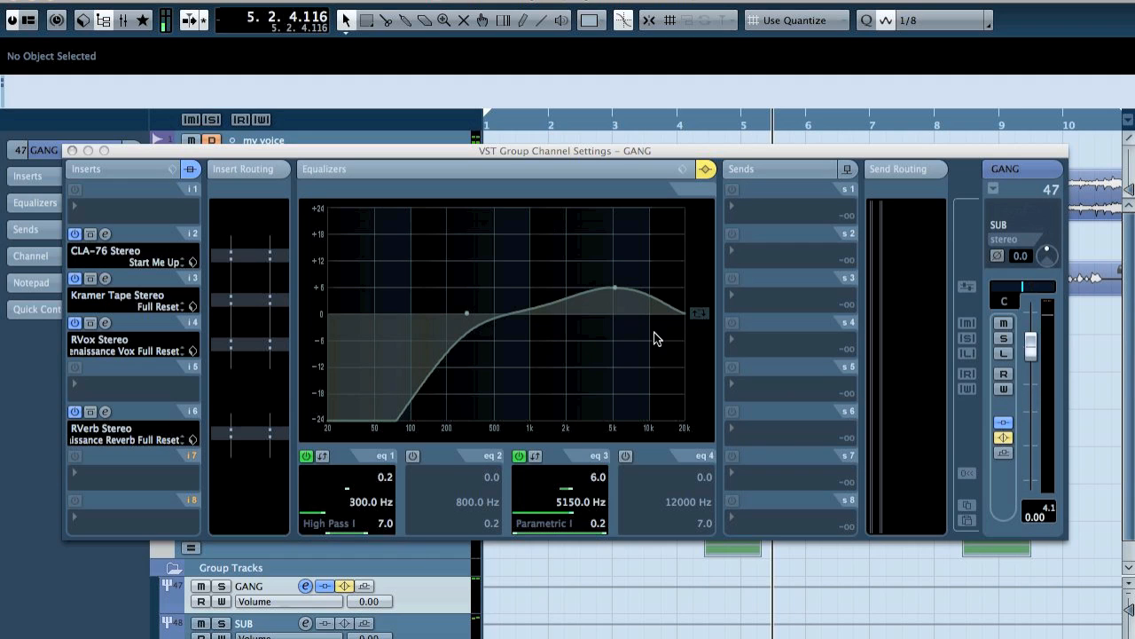
{"action": "left_click", "coordinate": [707, 168]}
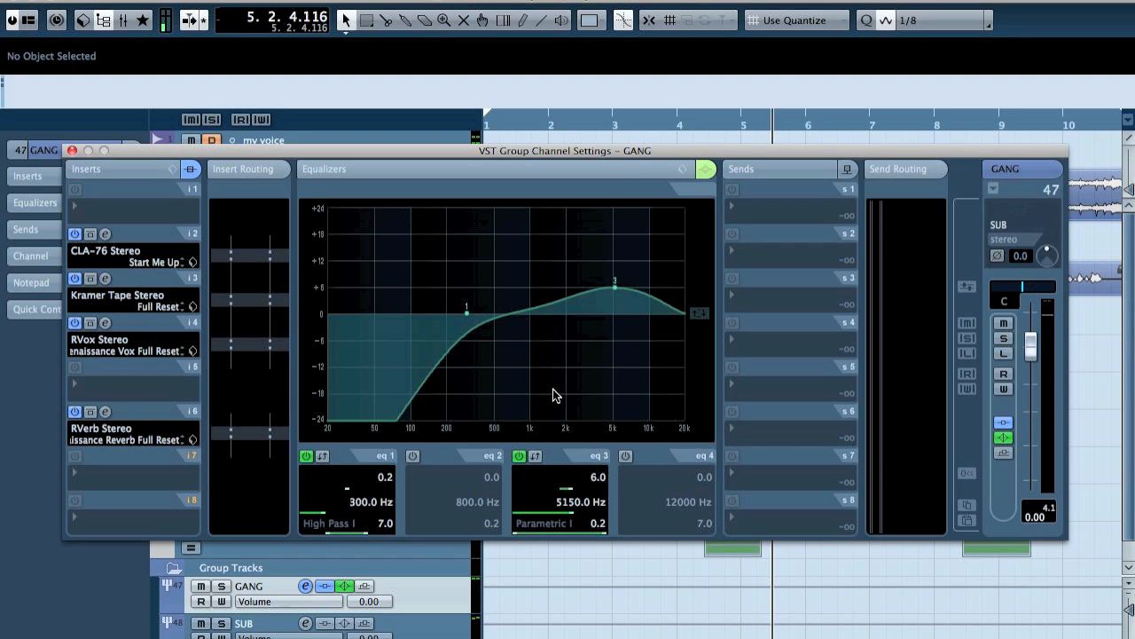
{"action": "left_click", "coordinate": [72, 150]}
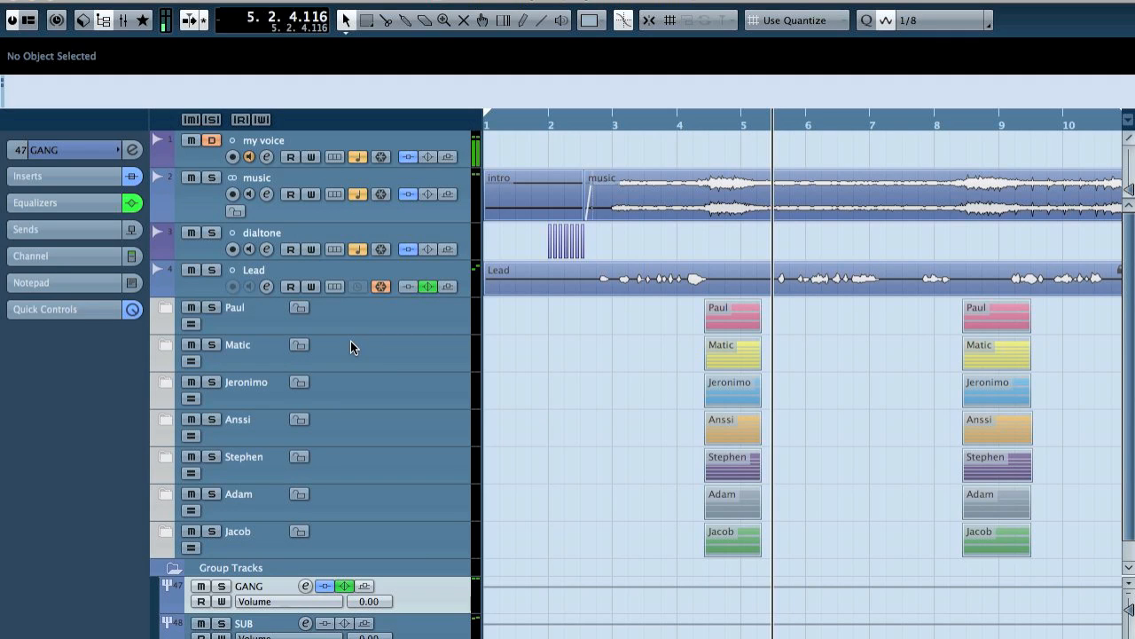
Compare the first gang vocal section in the full mix with the GANG equalizer bypassed and active, leaving it active
{"action": "key", "text": "space"}
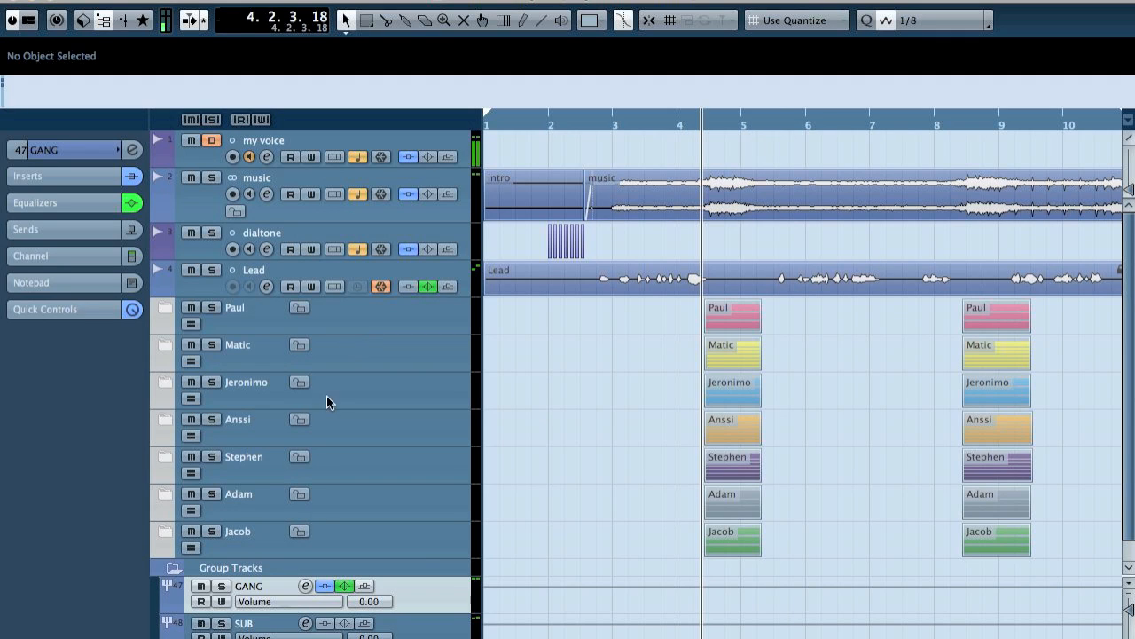
{"action": "left_click", "coordinate": [344, 586]}
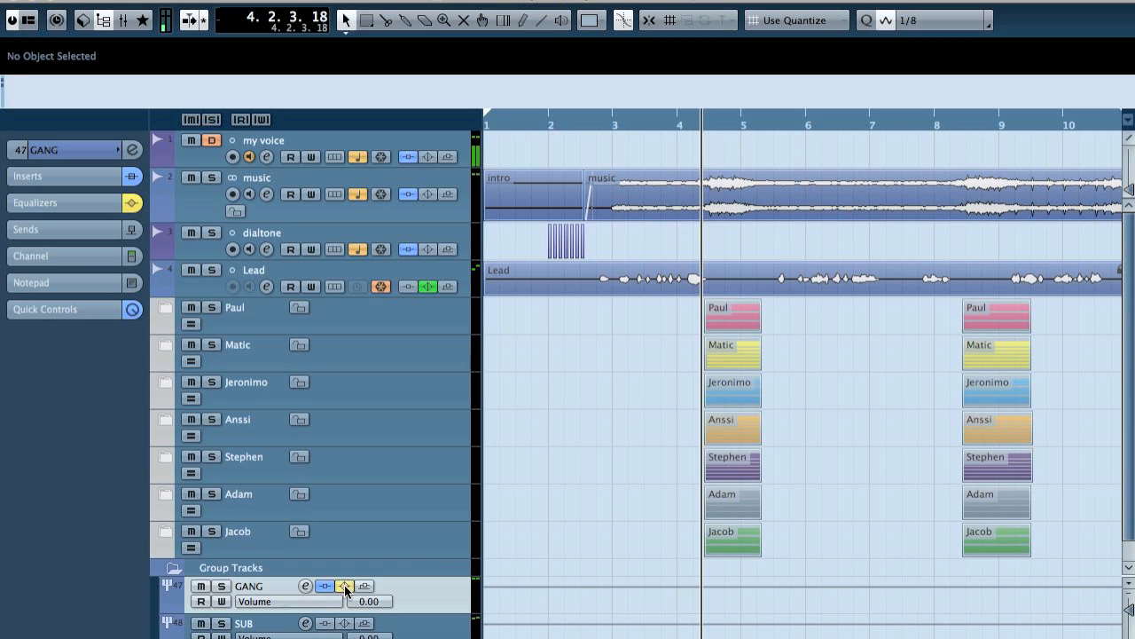
{"action": "key", "text": "space"}
{"action": "key", "text": "space"}
{"action": "left_click", "coordinate": [344, 587]}
{"action": "key", "text": "space"}
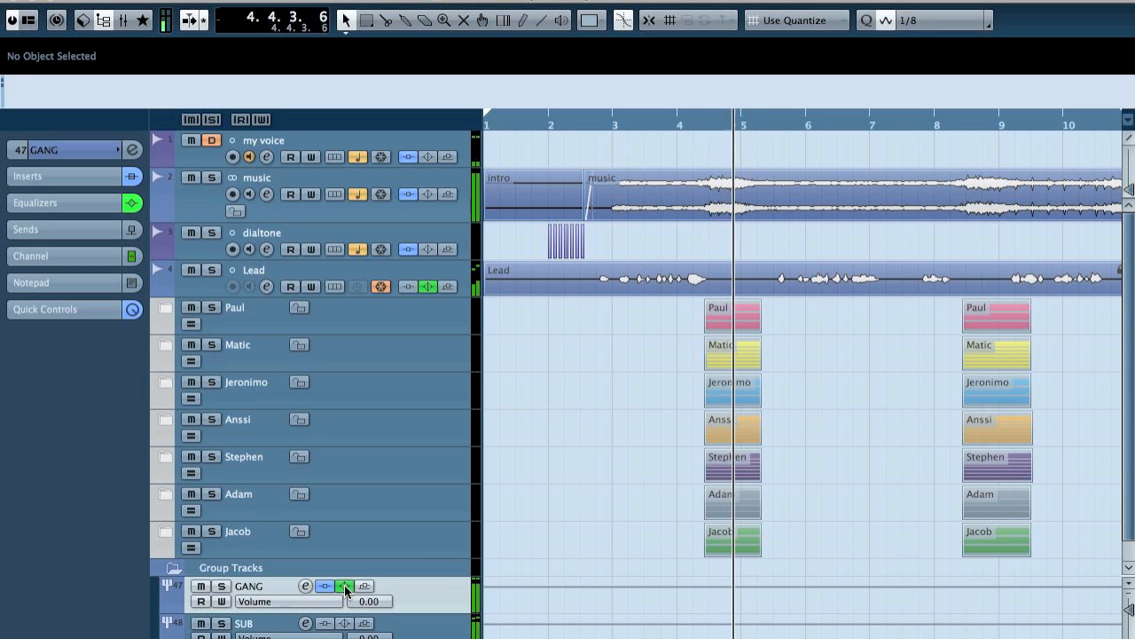
{"action": "key", "text": "space"}
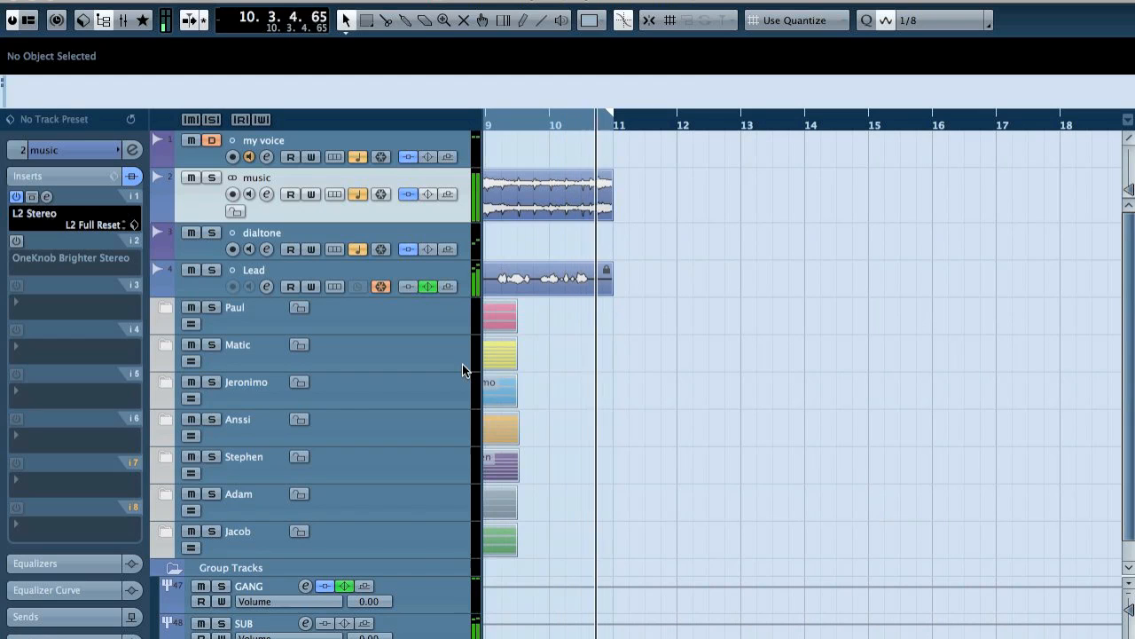
Stop playback, return to the project start, and move the cursor to the first gang vocal entry
{"action": "key", "text": "space"}
{"action": "key", "text": "KP_Decimal"}
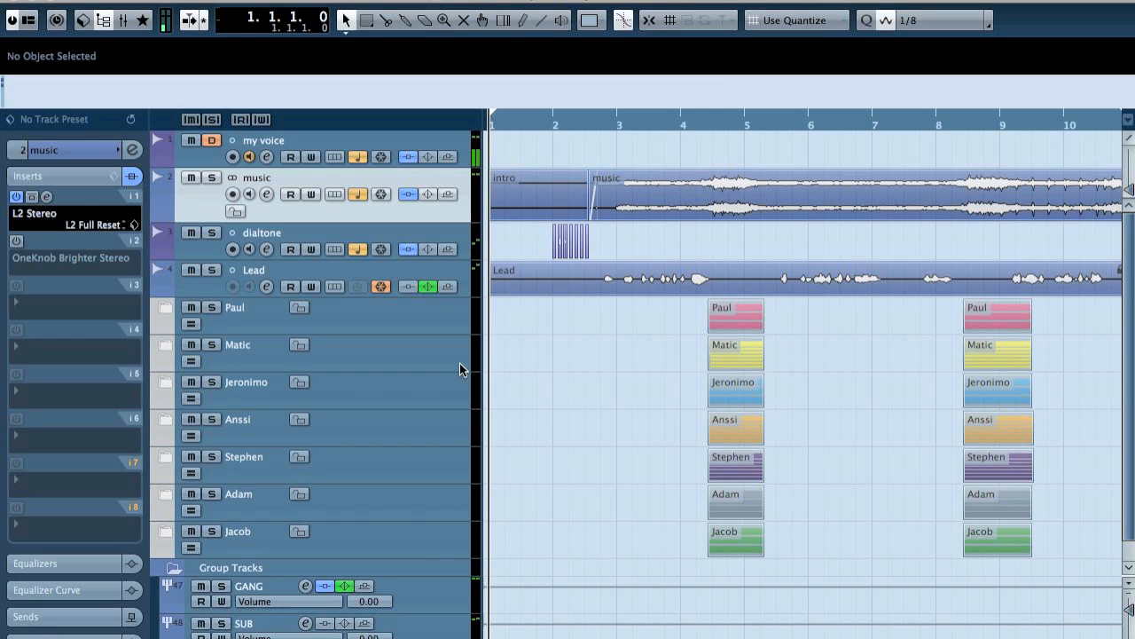
{"action": "key", "text": "shift+n"}
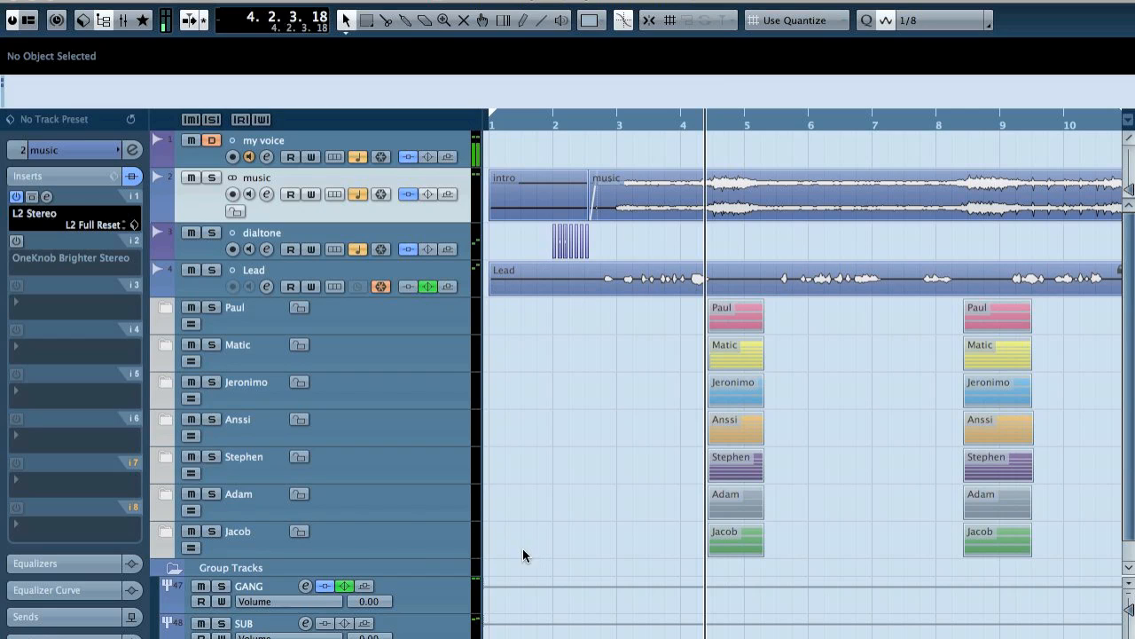
Mute the green, orange and grey vocal folder tracks while auditioning the first gang vocal section
{"action": "left_click", "coordinate": [192, 531]}
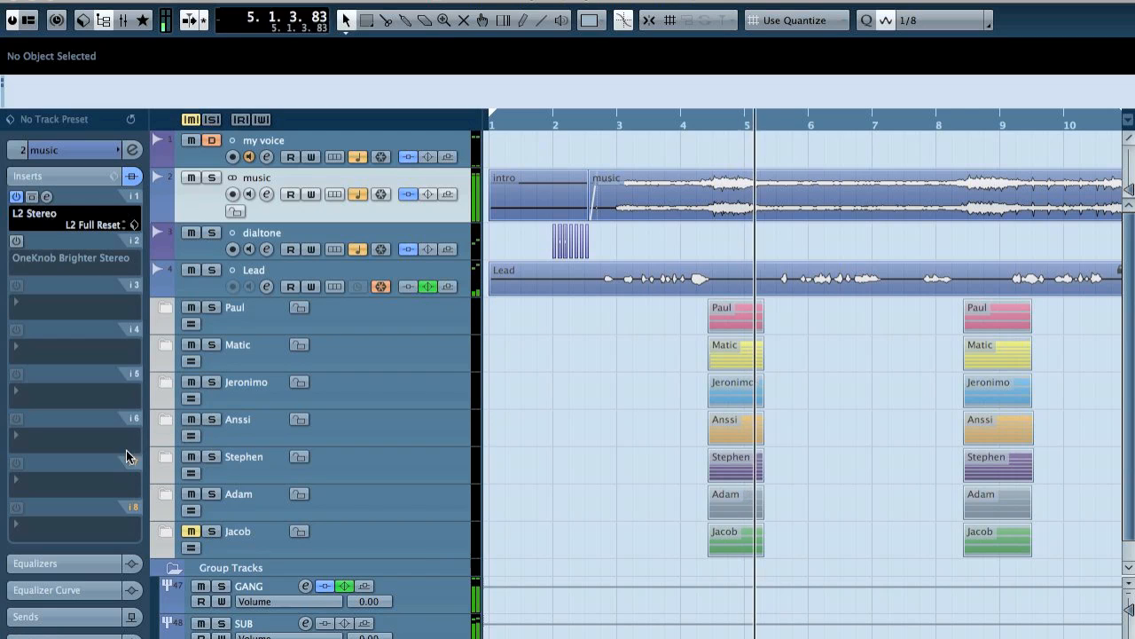
{"action": "left_click", "coordinate": [191, 419]}
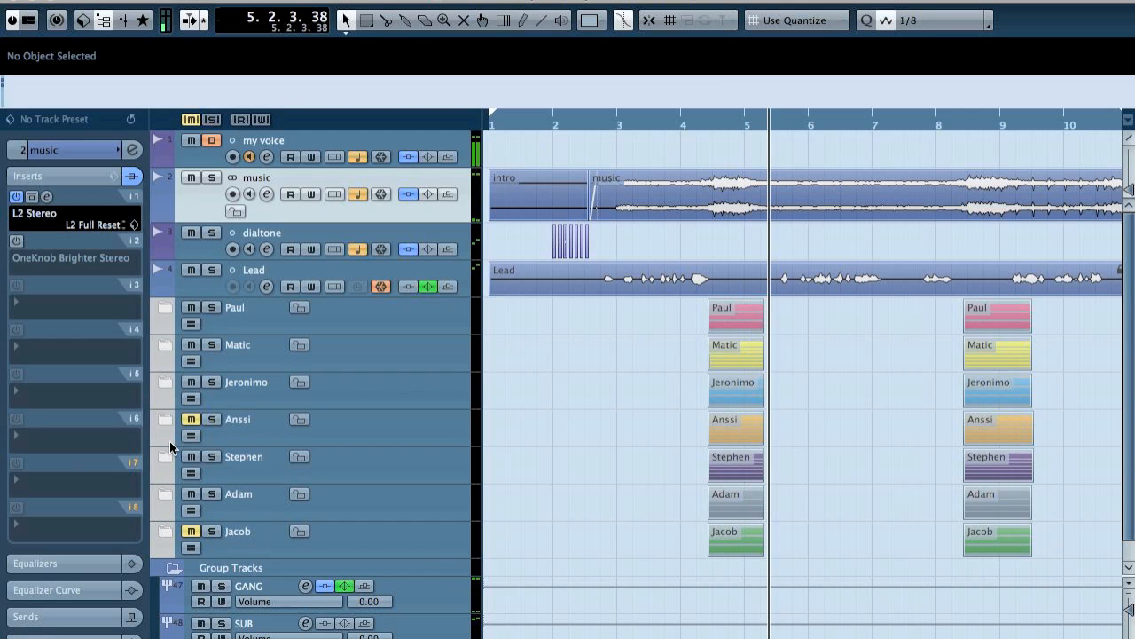
{"action": "left_click", "coordinate": [190, 494]}
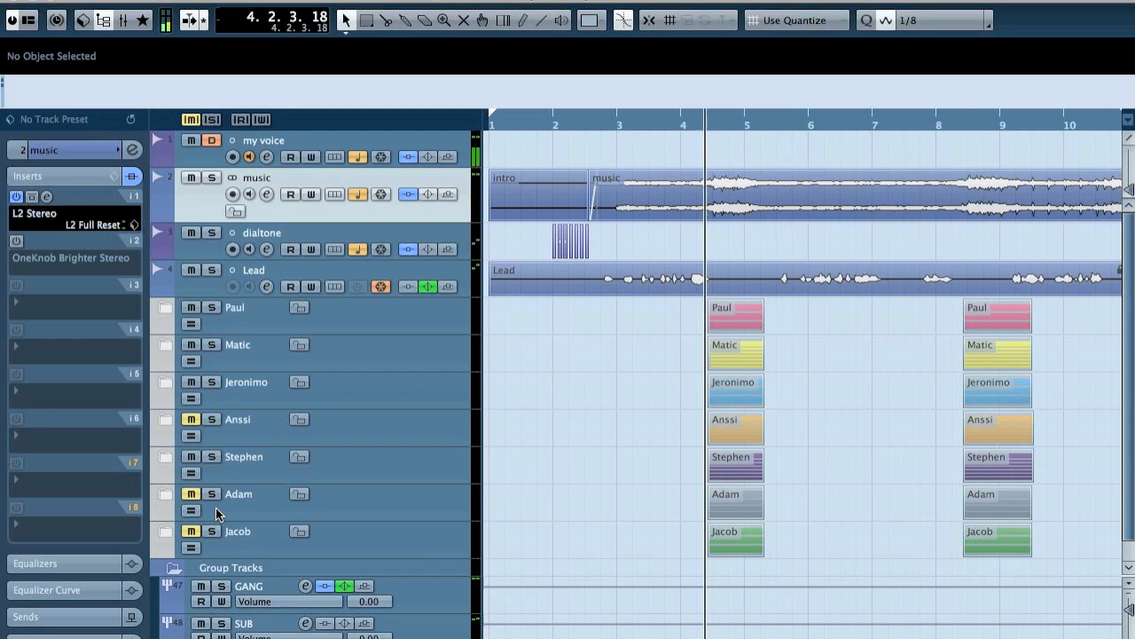
{"action": "key", "text": "space"}
Leave only the orange and green vocal folder tracks unmuted, muting the other five, and play the first gang section
{"action": "left_click", "coordinate": [189, 419]}
{"action": "left_click", "coordinate": [191, 308]}
{"action": "left_click", "coordinate": [191, 345]}
{"action": "left_click_drag", "start_coordinate": [190, 383], "coordinate": [200, 472]}
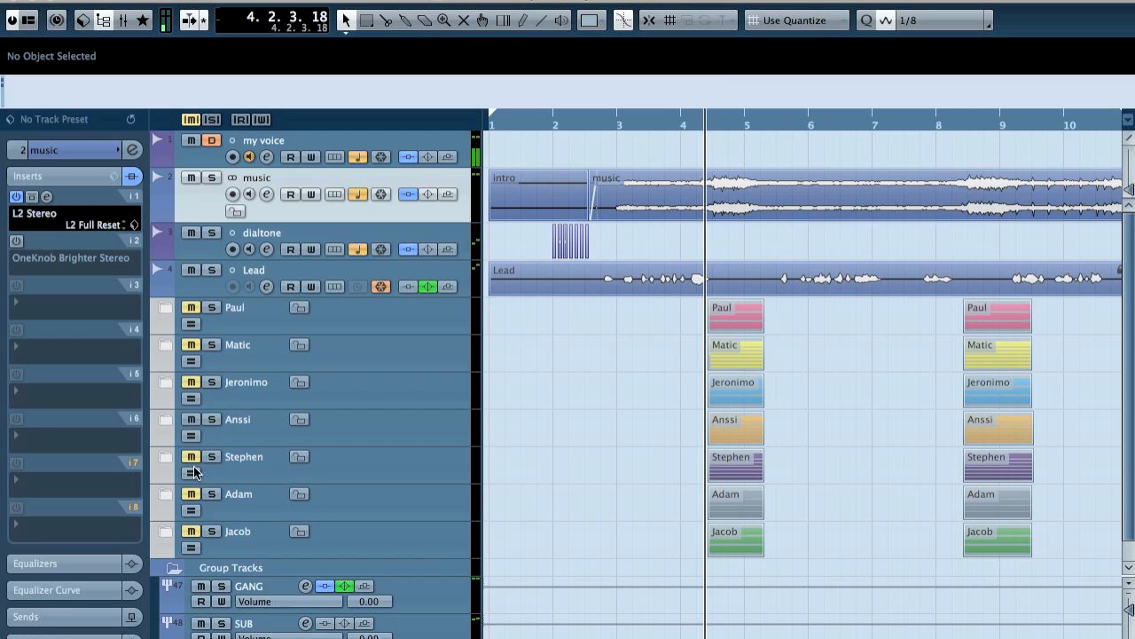
{"action": "key", "text": "space"}
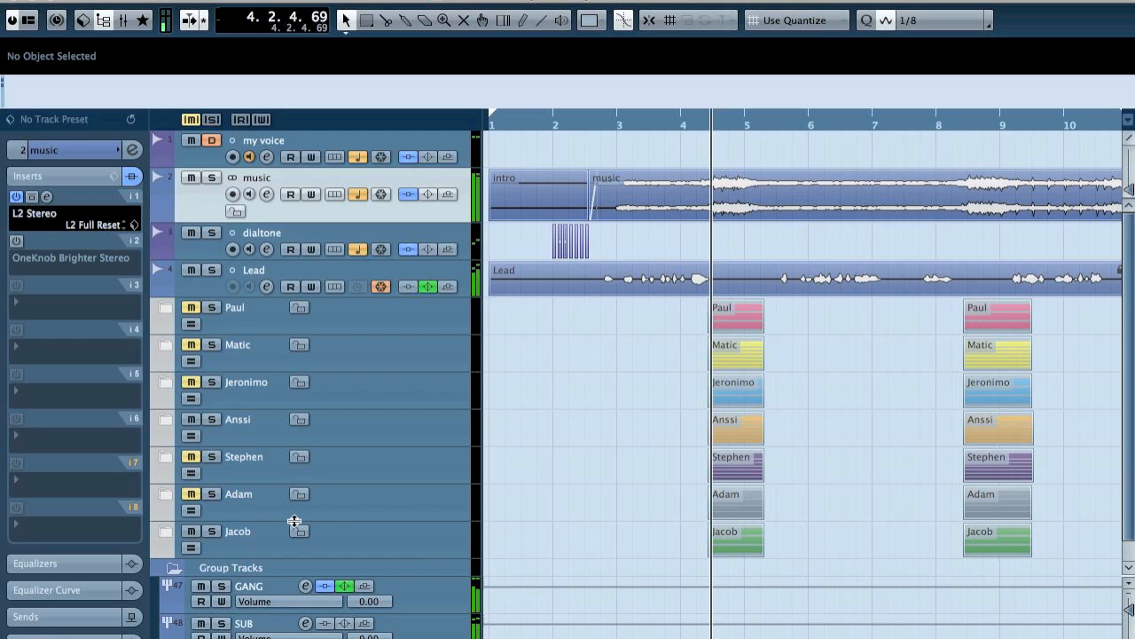
{"action": "key", "text": "space"}
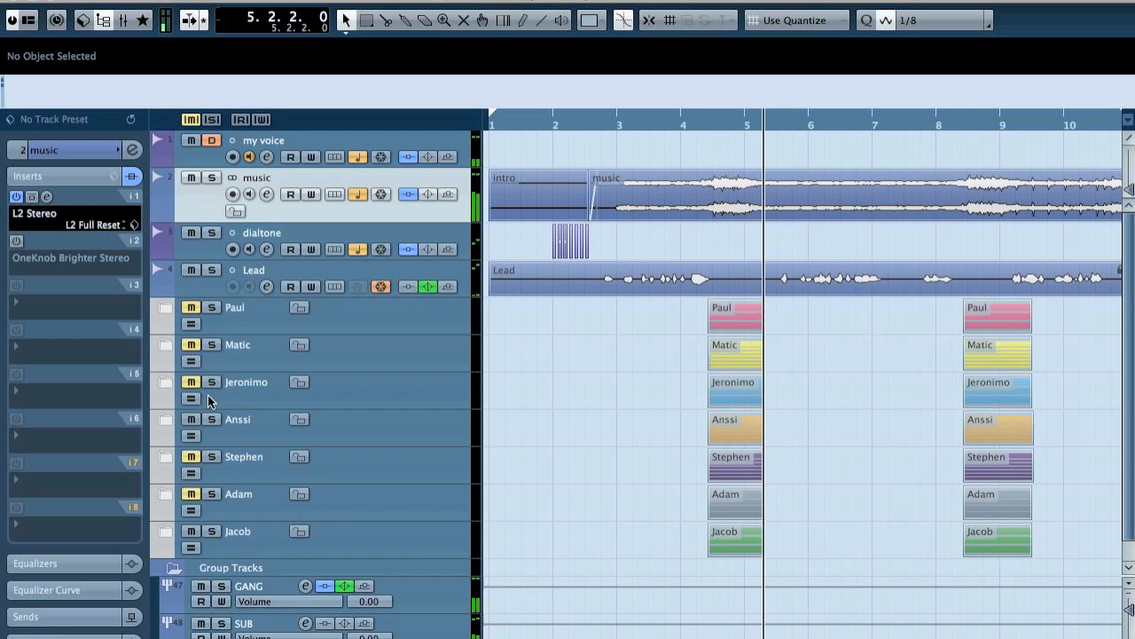
Unmute the yellow, purple and grey vocal folder tracks and audition the first gang section
{"action": "left_click", "coordinate": [190, 348]}
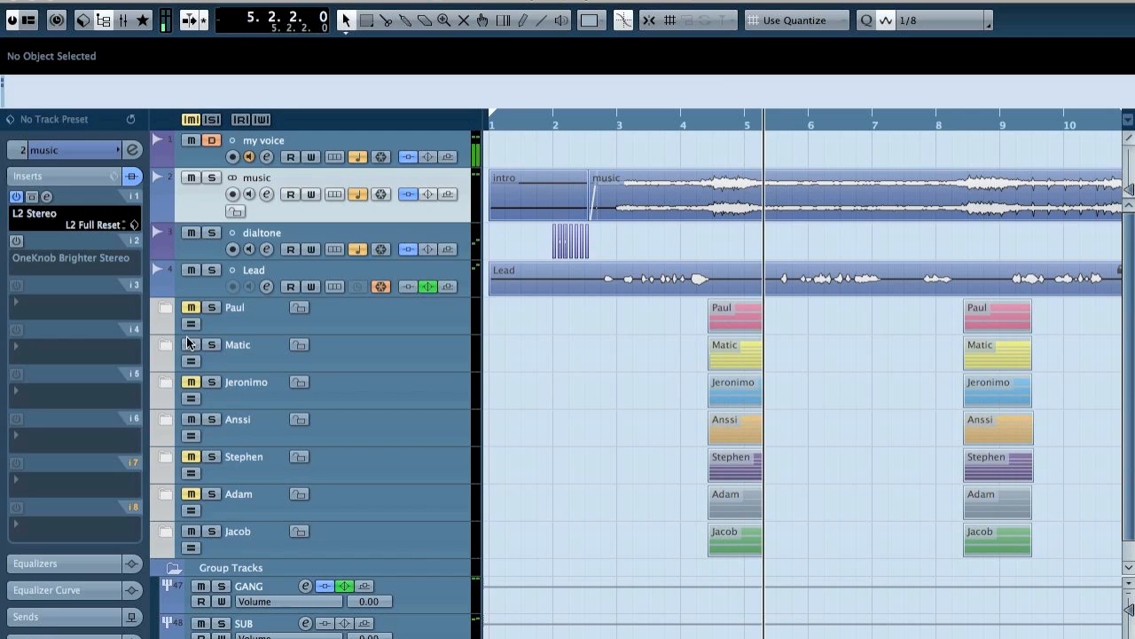
{"action": "left_click", "coordinate": [190, 456]}
{"action": "left_click", "coordinate": [192, 494]}
{"action": "key", "text": "space"}
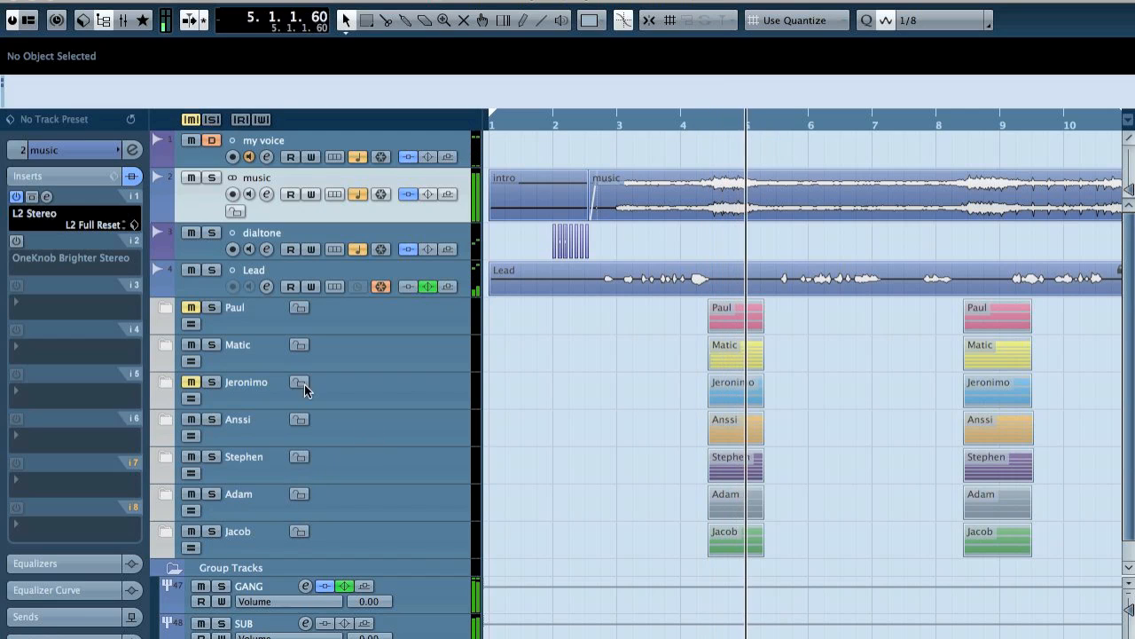
Unmute the blue and red vocal folder tracks and play the first section with the complete gang
{"action": "left_click", "coordinate": [190, 383]}
{"action": "left_click", "coordinate": [189, 307]}
{"action": "key", "text": "space"}
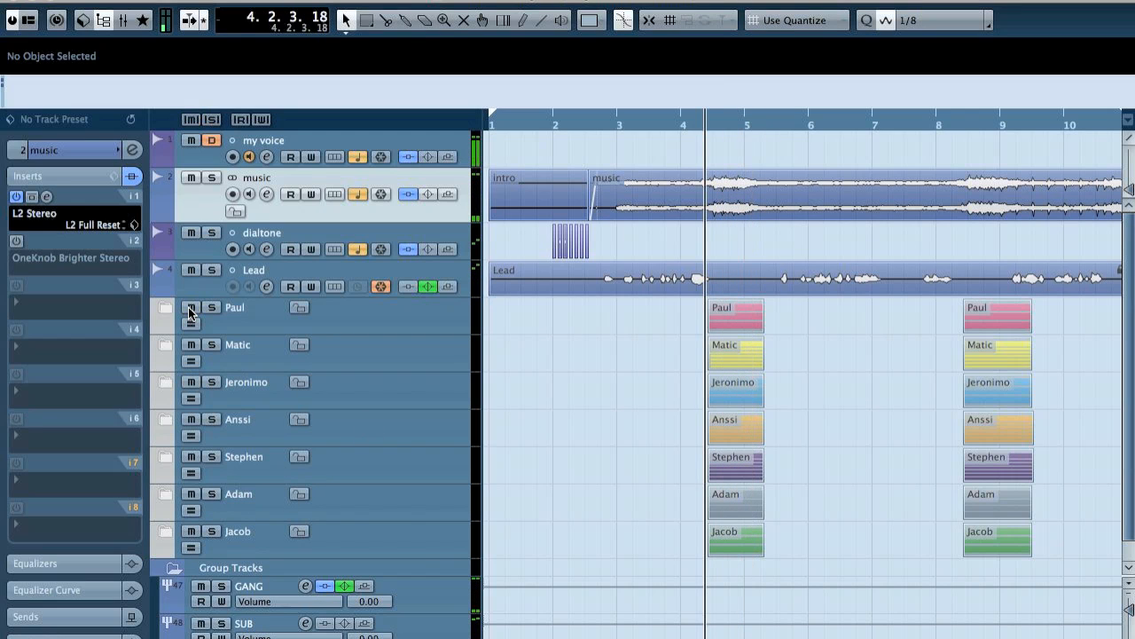
{"action": "key", "text": "space"}
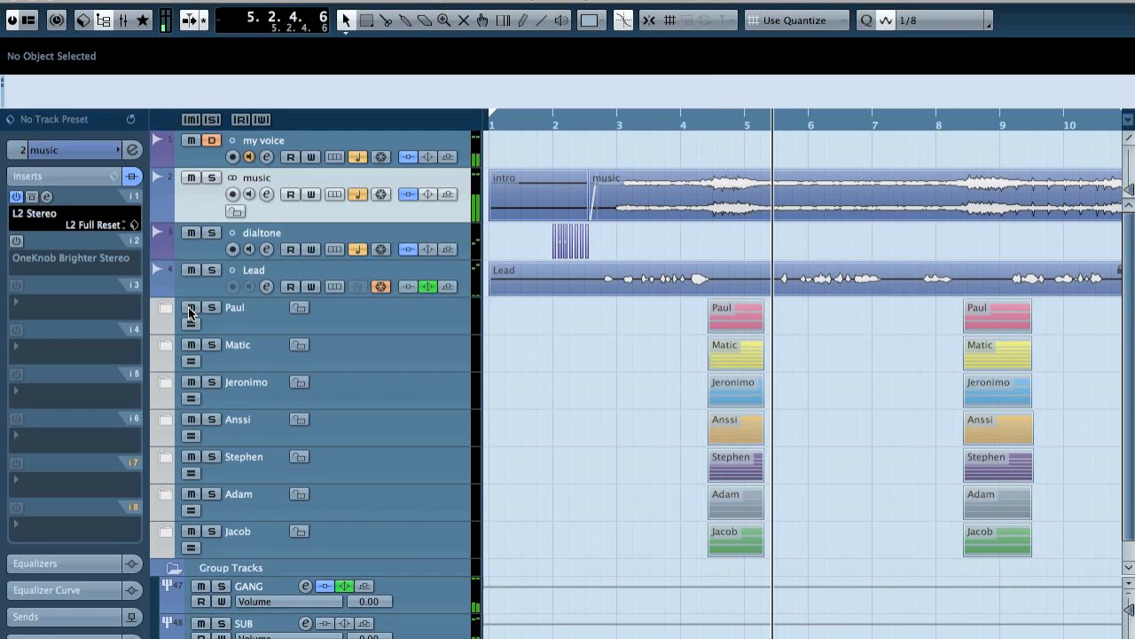
Open the mixer and examine the panning, levels and inserts across all the gang vocal channels and the GANG group
{"action": "left_click", "coordinate": [346, 589]}
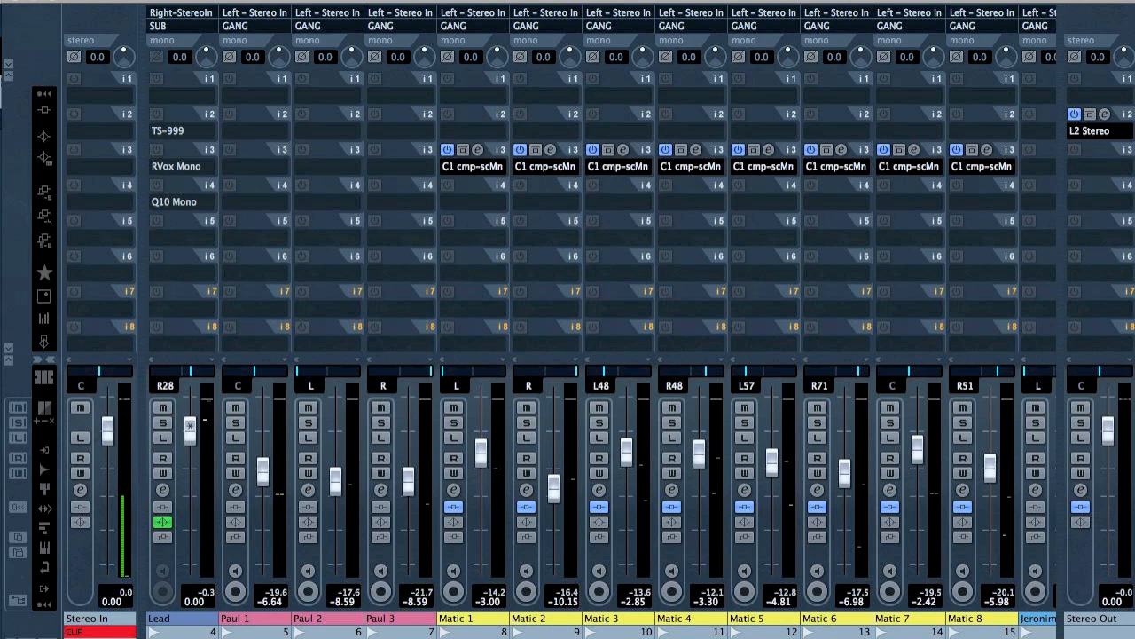
{"action": "left_click_drag", "start_coordinate": [355, 636], "coordinate": [293, 636]}
{"action": "scroll", "coordinate": [601, 355], "scroll_direction": "right", "scroll_amount": 11}
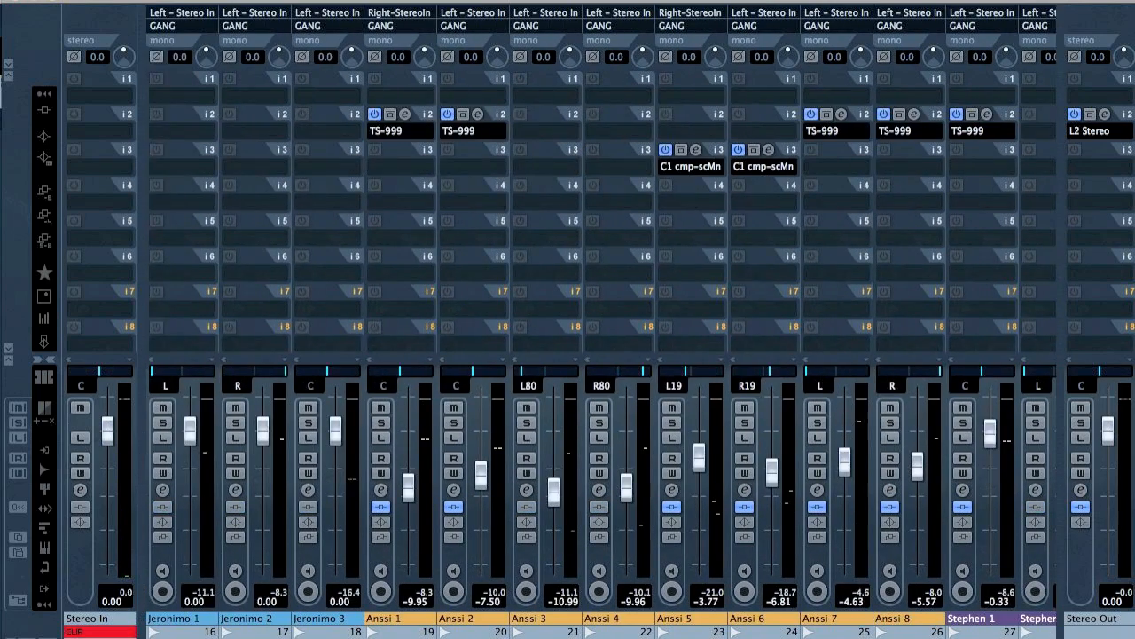
{"action": "scroll", "coordinate": [602, 355], "scroll_direction": "right", "scroll_amount": 16}
{"action": "scroll", "coordinate": [601, 355], "scroll_direction": "right", "scroll_amount": 4}
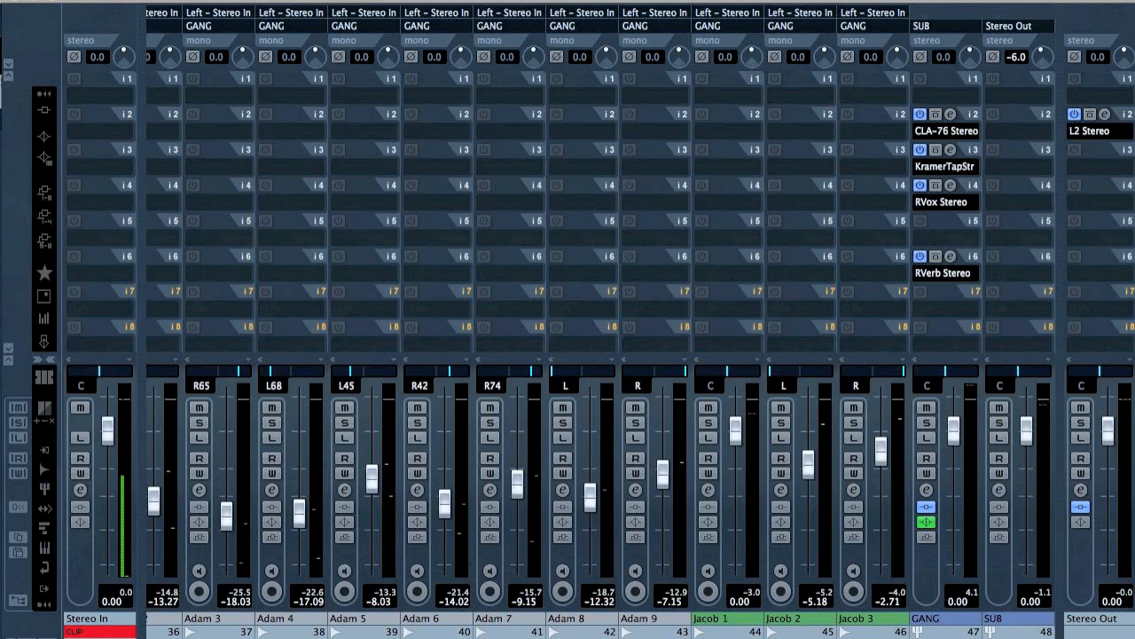
{"action": "scroll", "coordinate": [600, 635], "scroll_direction": "left", "scroll_amount": 10}
{"action": "scroll", "coordinate": [600, 635], "scroll_direction": "left", "scroll_amount": 6}
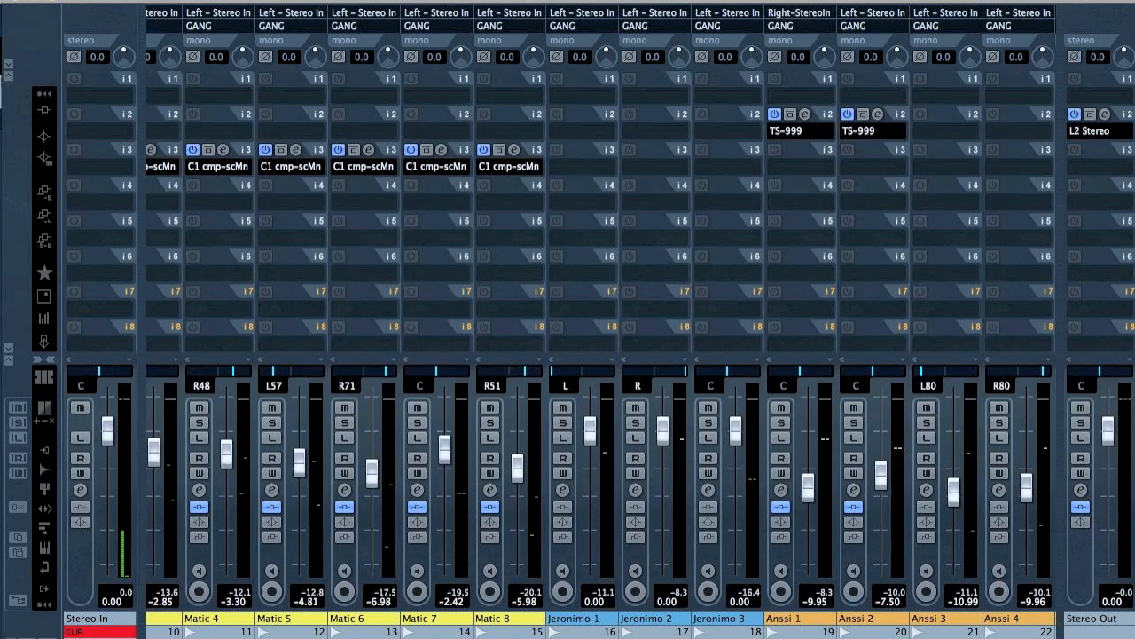
{"action": "scroll", "coordinate": [567, 635], "scroll_direction": "left", "scroll_amount": 8}
{"action": "scroll", "coordinate": [559, 635], "scroll_direction": "right", "scroll_amount": 1}
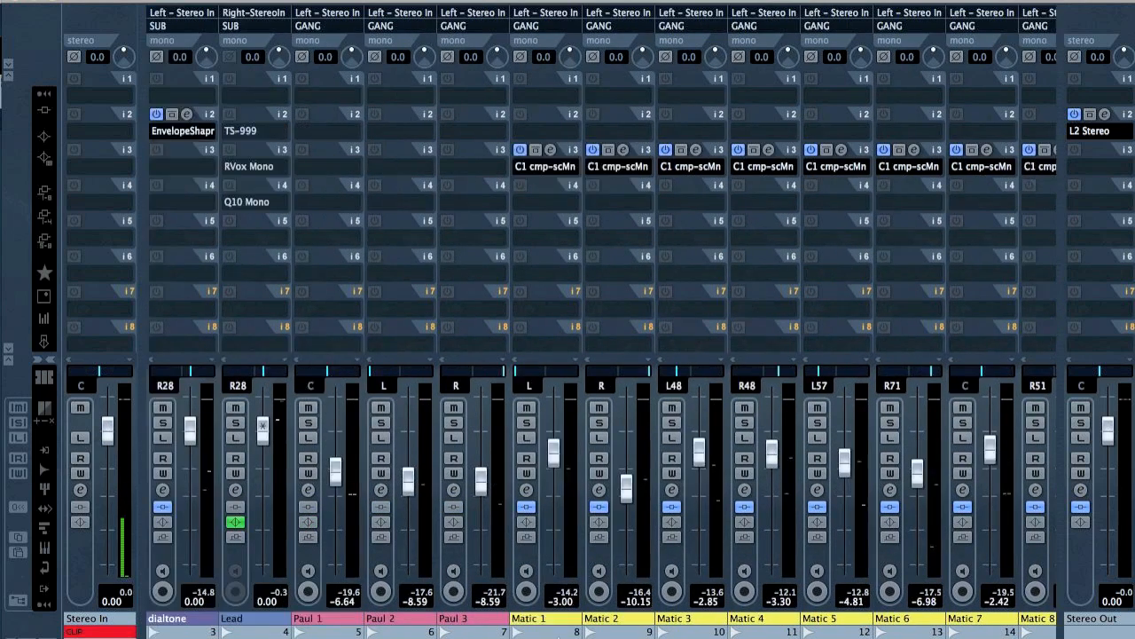
{"action": "scroll", "coordinate": [559, 635], "scroll_direction": "right", "scroll_amount": 11}
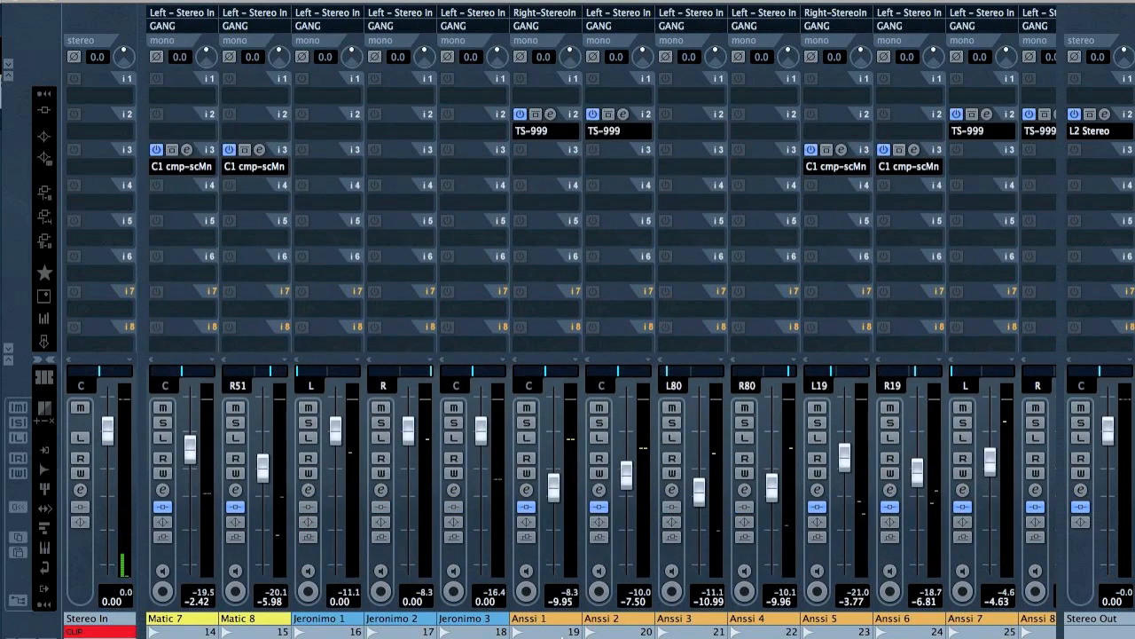